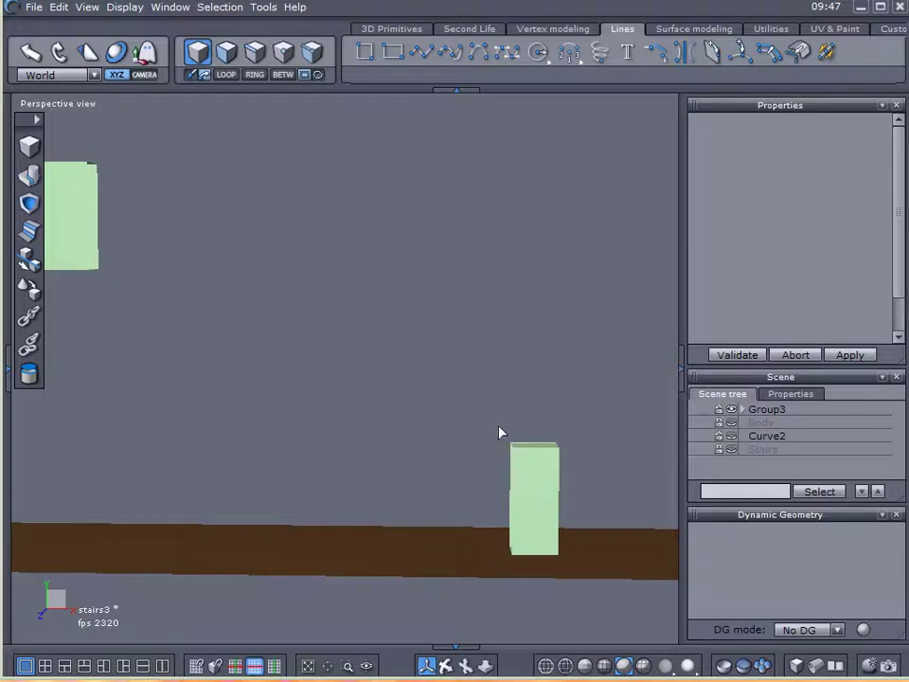
middle_click_drag(434, 489, 134, 422)
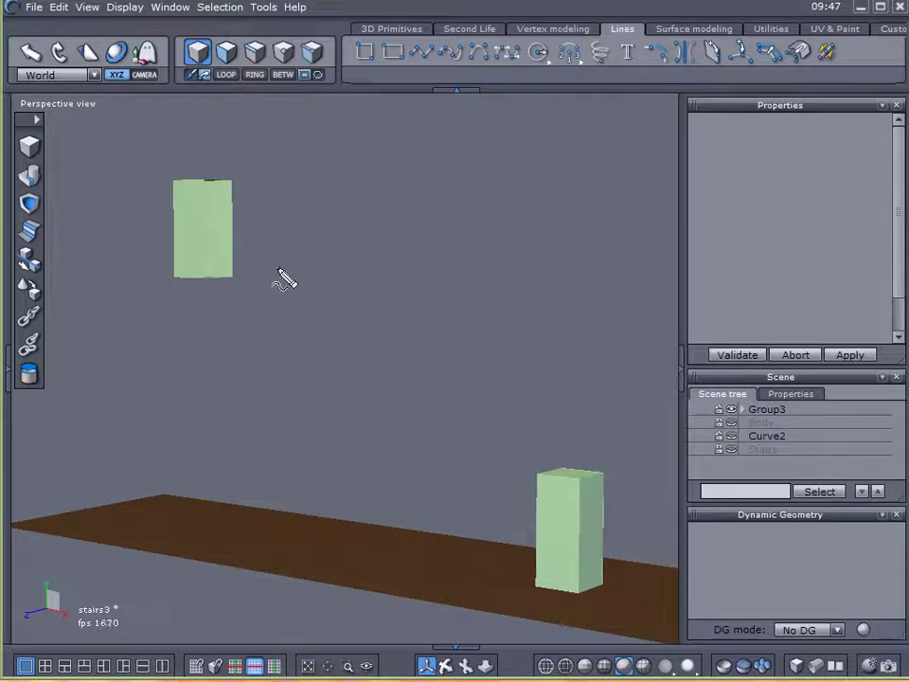
mouse_move(241, 178)
left_mouse_down()
mouse_move(179, 184)
mouse_move(178, 262)
mouse_move(239, 181)
left_mouse_up()
mouse_move(538, 475)
left_mouse_down()
mouse_move(598, 551)
mouse_move(545, 592)
mouse_move(536, 461)
left_mouse_up()
mouse_move(55, 294)
left_mouse_down()
mouse_move(329, 260)
mouse_move(72, 289)
mouse_move(343, 268)
mouse_move(305, 250)
mouse_move(156, 265)
mouse_move(171, 243)
mouse_move(68, 248)
mouse_move(148, 265)
mouse_move(325, 254)
mouse_move(217, 270)
mouse_move(334, 220)
mouse_move(342, 178)
mouse_move(313, 231)
mouse_move(438, 225)
left_mouse_up()
left_click_drag(620, 382, 605, 433)
key("Escape")
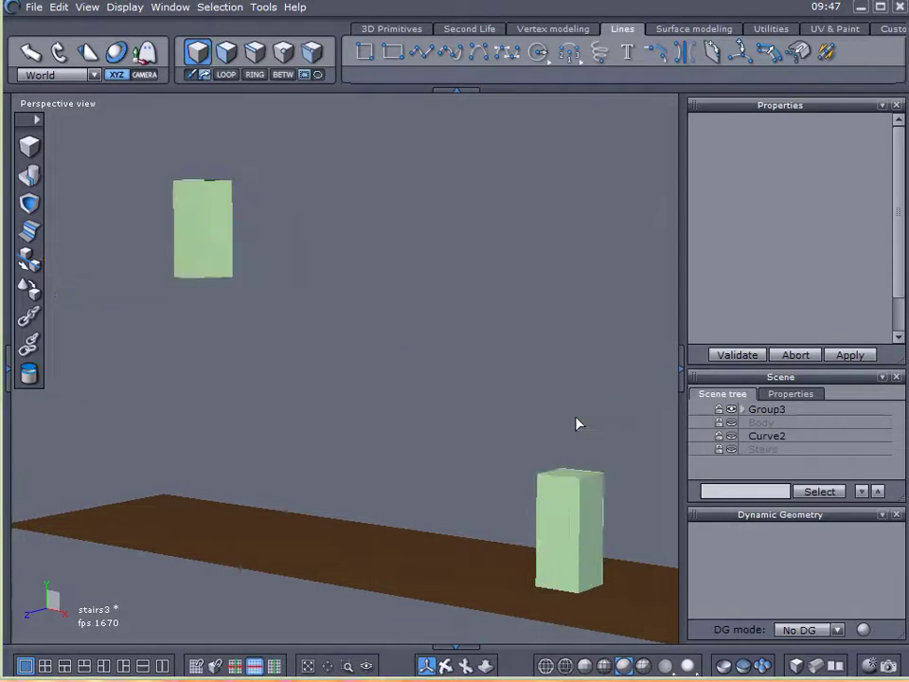
left_click_drag(203, 321, 345, 443, "alt")
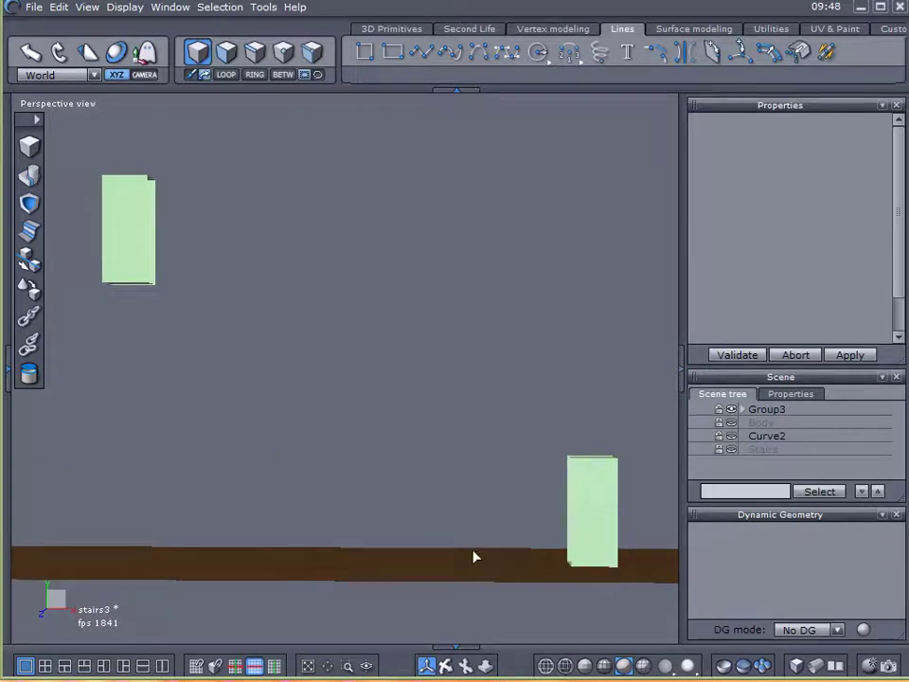
- Create a cube about 13.17 units in size on the upper-column side of the lower green column
left_click_drag(366, 344, 172, 250, "alt")
left_click(30, 149)
left_click(417, 451)
left_click_drag(416, 451, 481, 387, "alt")
left_click(550, 558)
left_click(430, 502)
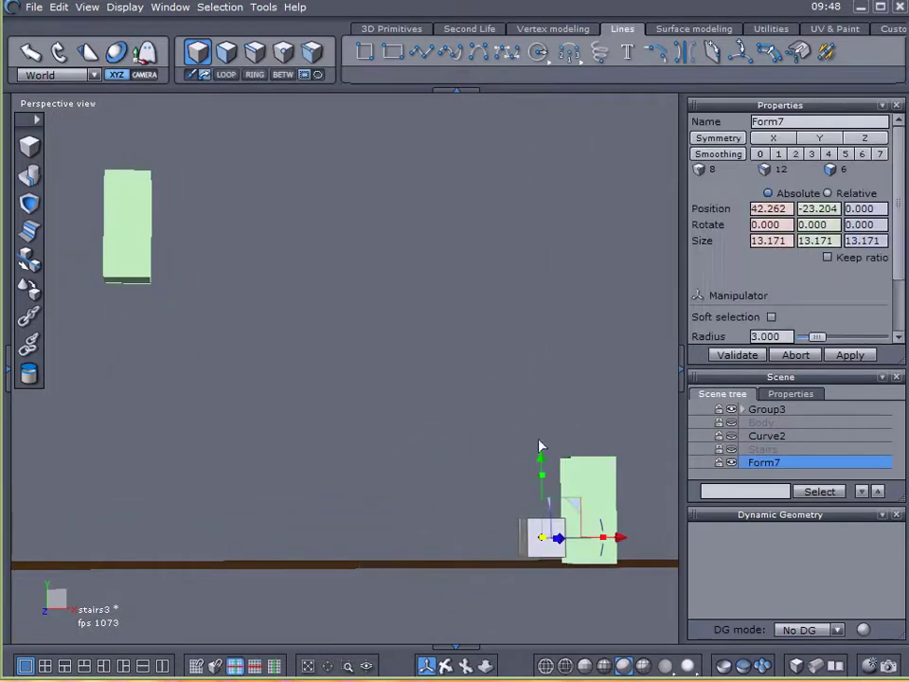
- Flatten the cube to about 0.93 units high and stretch its depth to about 22.67 units
scroll(554, 521, "up", 3)
scroll(552, 521, "up", 2)
left_click_drag(552, 521, 468, 346, "alt")
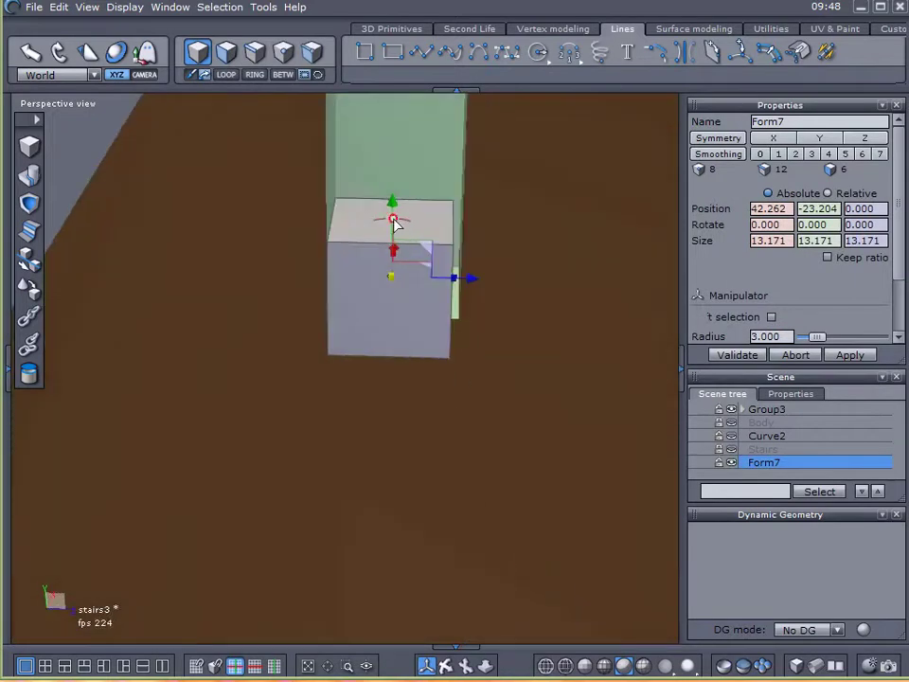
left_click_drag(399, 227, 400, 280)
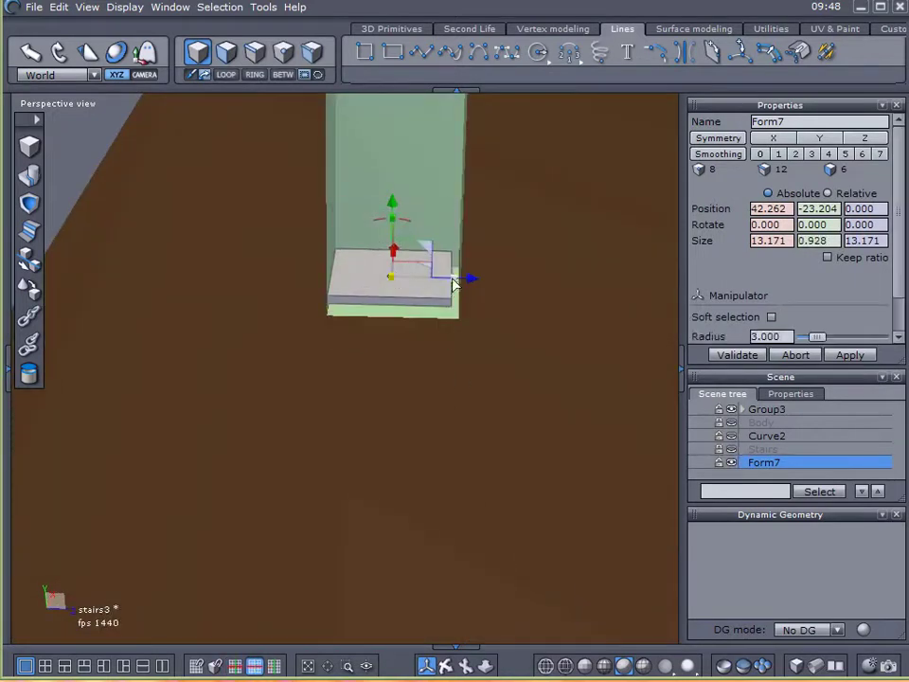
left_click_drag(455, 284, 498, 290)
- Narrow the slab to about 7.38 units wide and move it down near the floor at about X 39.91, Y -31.56
middle_click_drag(497, 290, 159, 294)
left_click_drag(390, 208, 382, 286)
left_click_drag(458, 353, 428, 352)
mouse_move(381, 423)
middle_mouse_down()
mouse_move(396, 508)
mouse_move(378, 437)
middle_mouse_up()
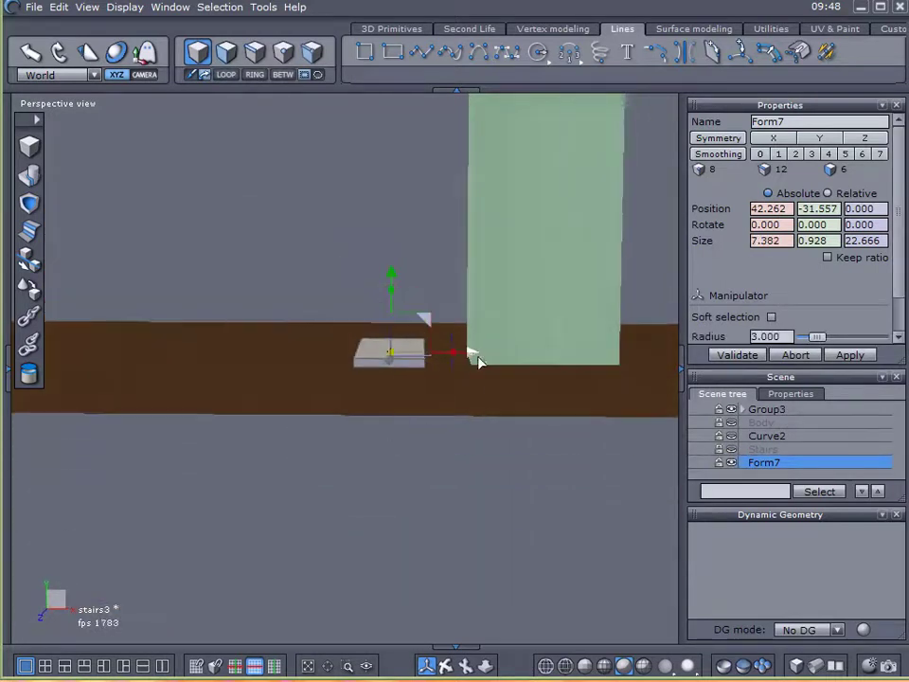
left_click_drag(478, 362, 451, 355)
- Duplicate the slab once with an offset of -5.8 in X and 4.2 in Y
scroll(457, 389, "down", 5)
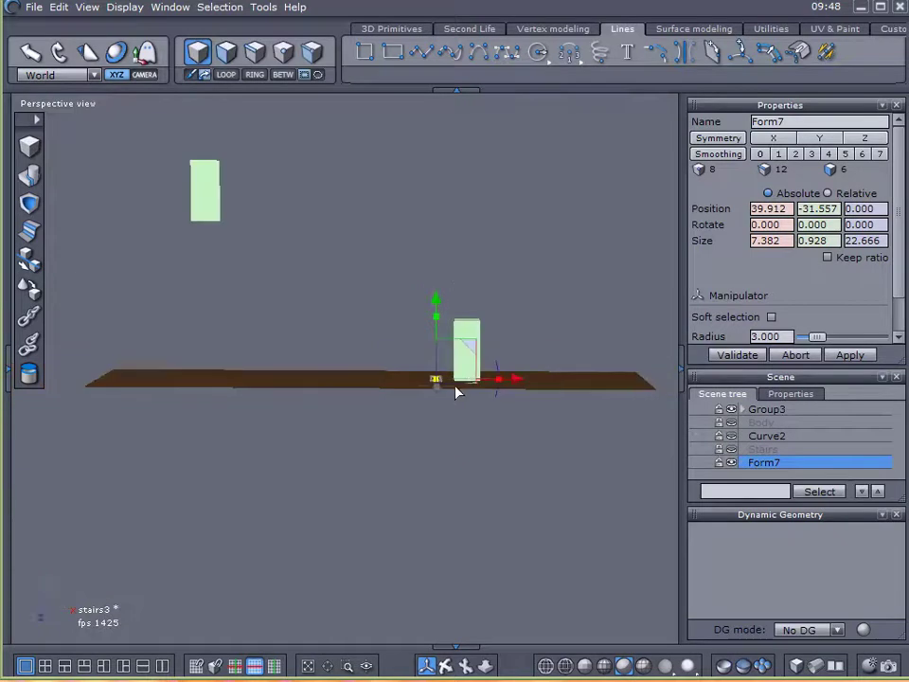
scroll(458, 370, "up", 5)
scroll(454, 389, "down", 2)
right_click_drag(478, 391, 489, 439)
mouse_move(490, 440)
middle_mouse_down()
mouse_move(490, 468)
mouse_move(492, 442)
middle_mouse_up()
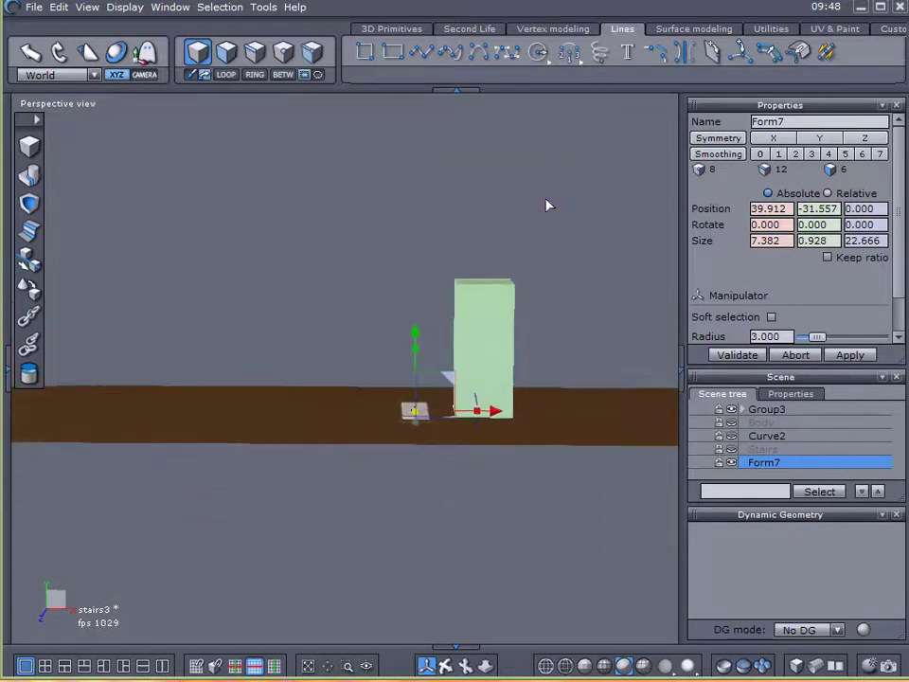
left_click(770, 30)
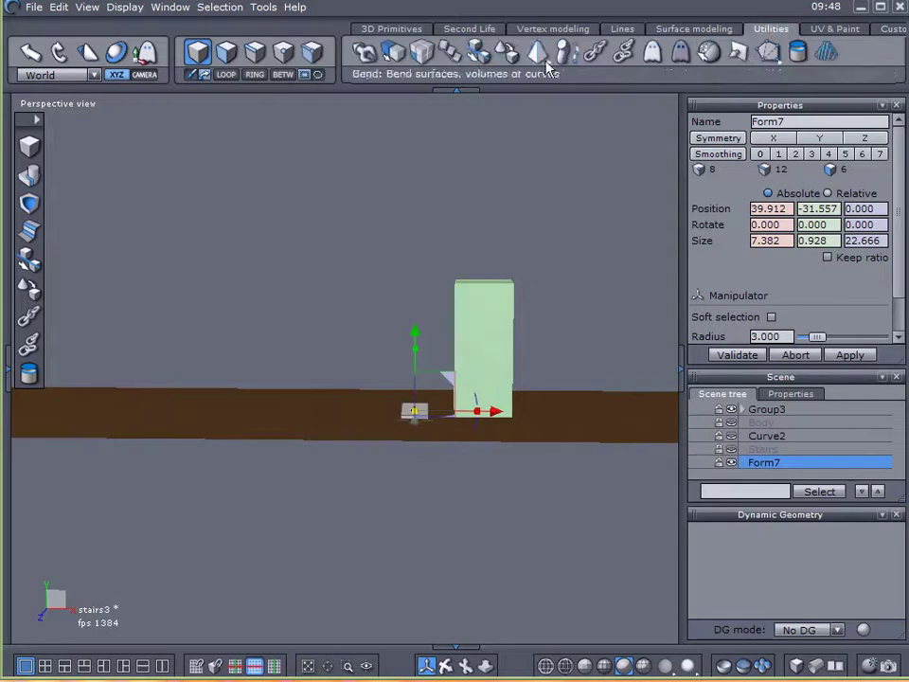
left_click(423, 53)
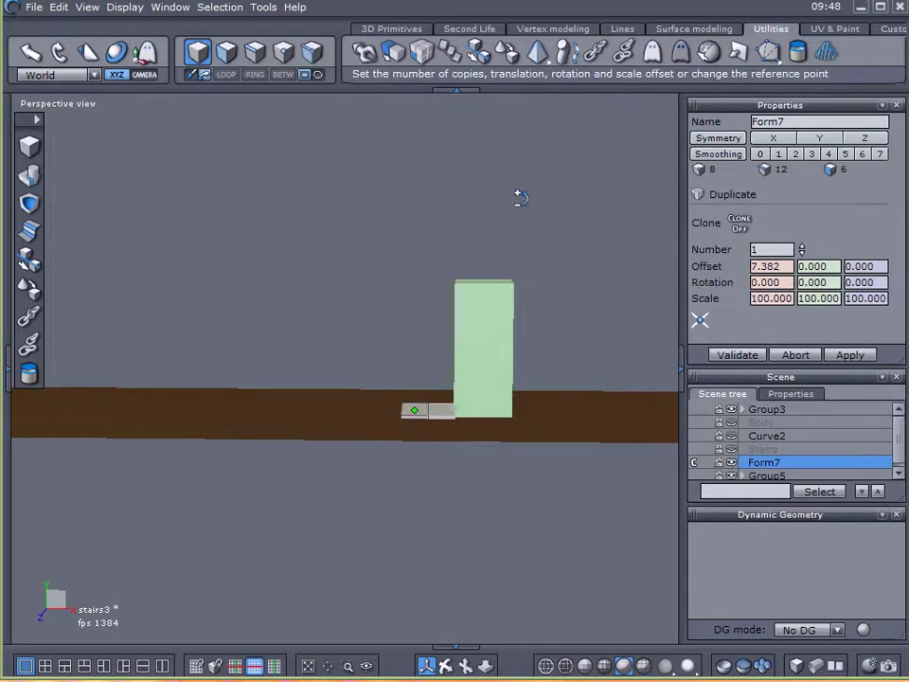
left_click(698, 325)
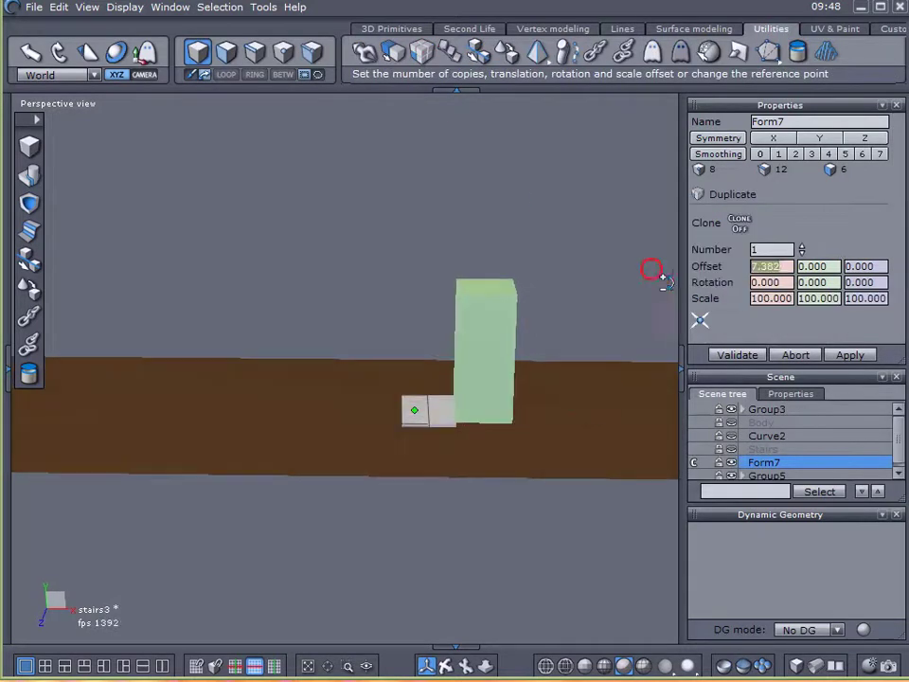
type("0")
key("Return")
left_click_drag(780, 262, 781, 269)
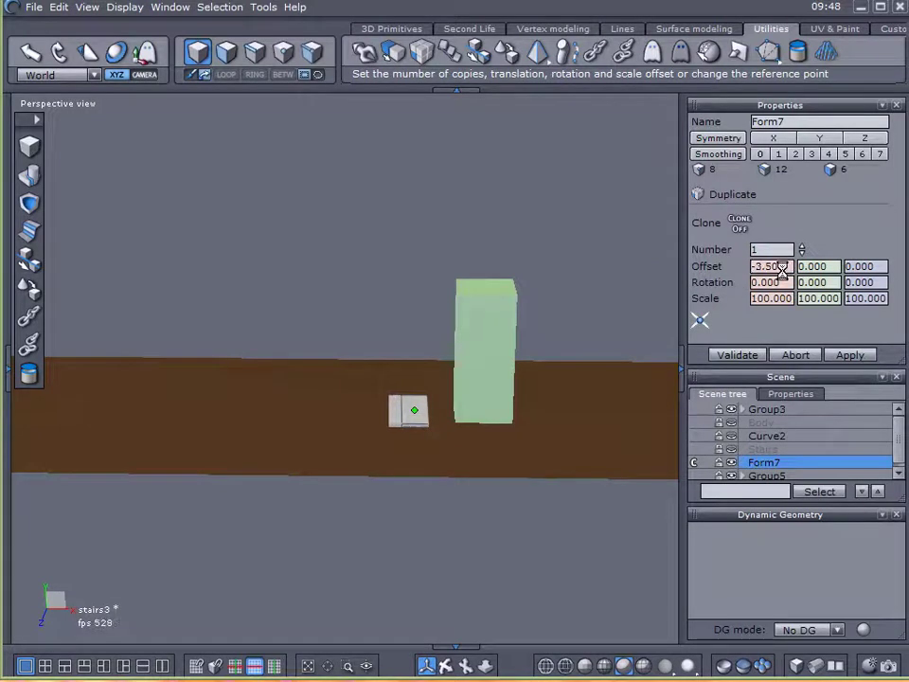
left_click(812, 268)
scroll(813, 269, "up", 3)
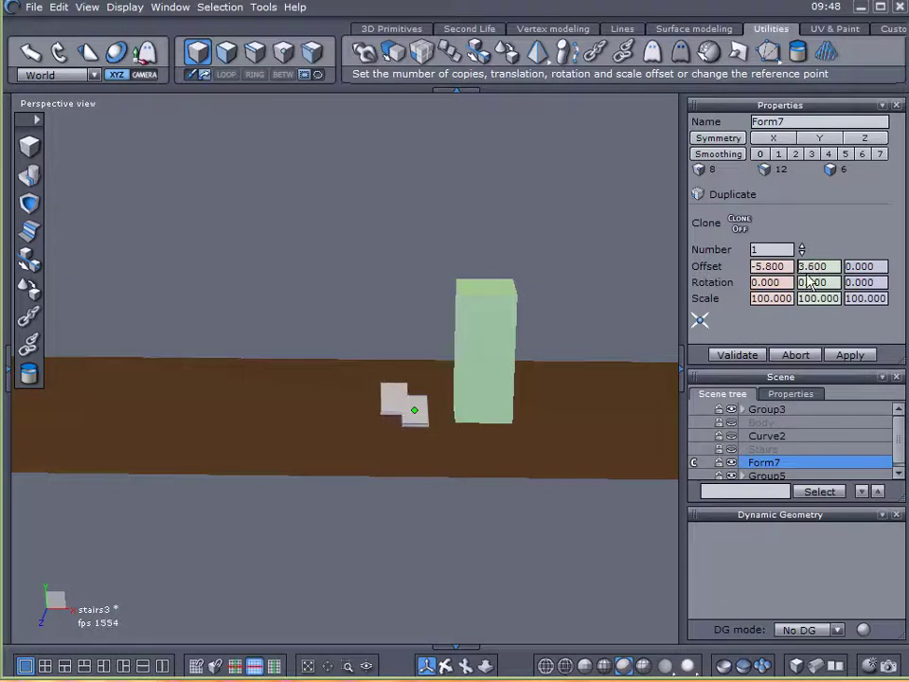
scroll(527, 355, "down", 5)
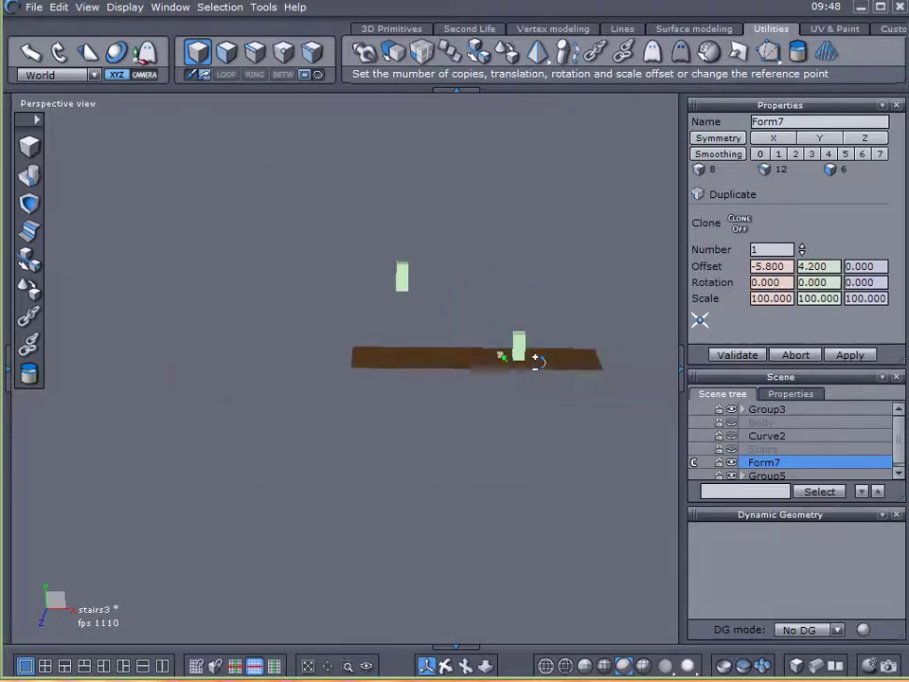
- Increase the number of slab copies until the flight reaches the upper column, and validate the duplication
left_click(484, 332)
scroll(512, 329, "up", 6)
scroll(519, 331, "down", 3)
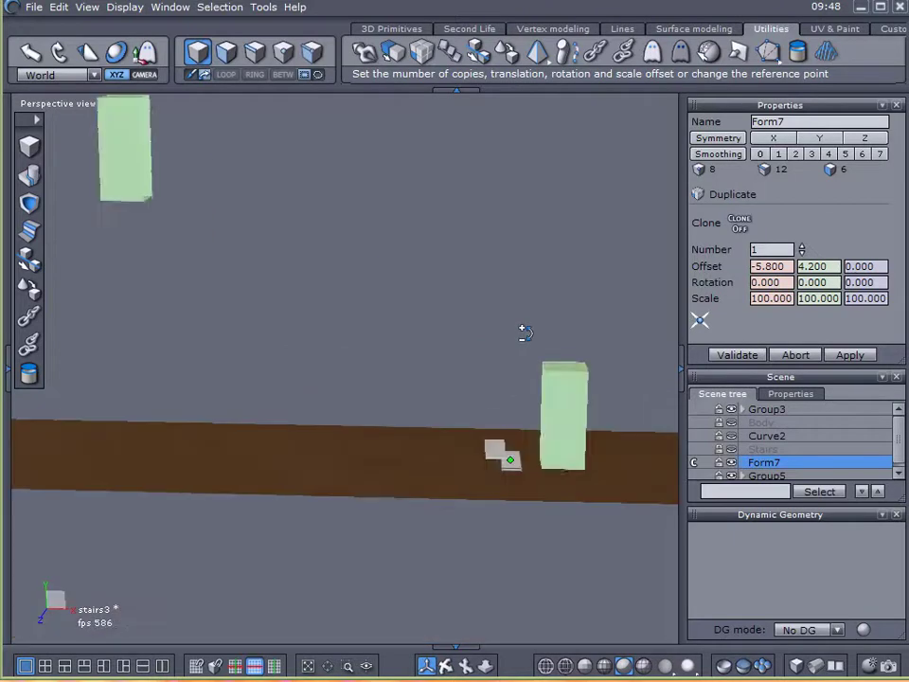
left_click_drag(769, 249, 765, 266)
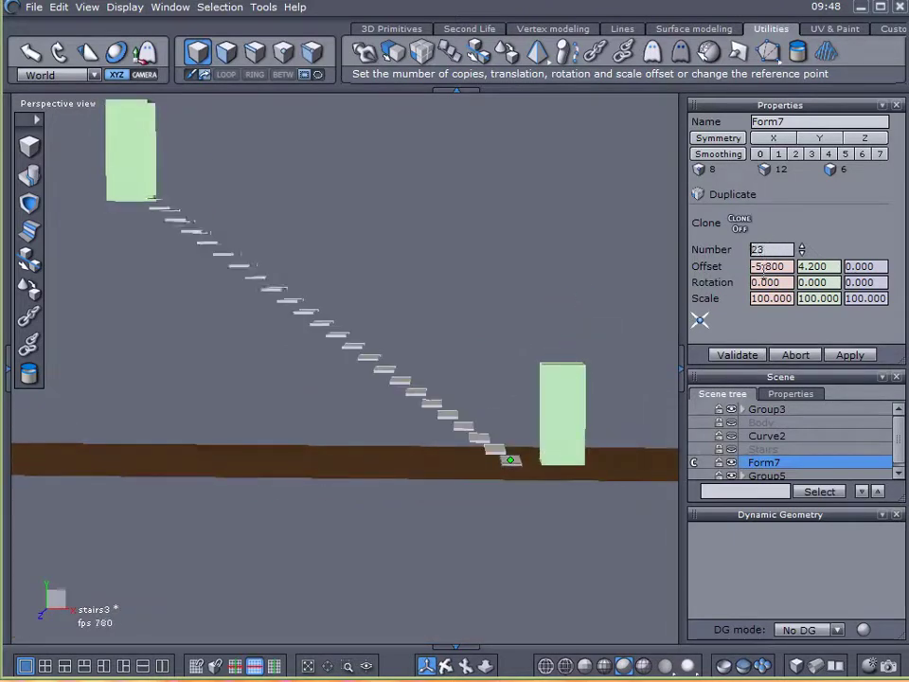
middle_click_drag(493, 360, 696, 361)
left_click(742, 357)
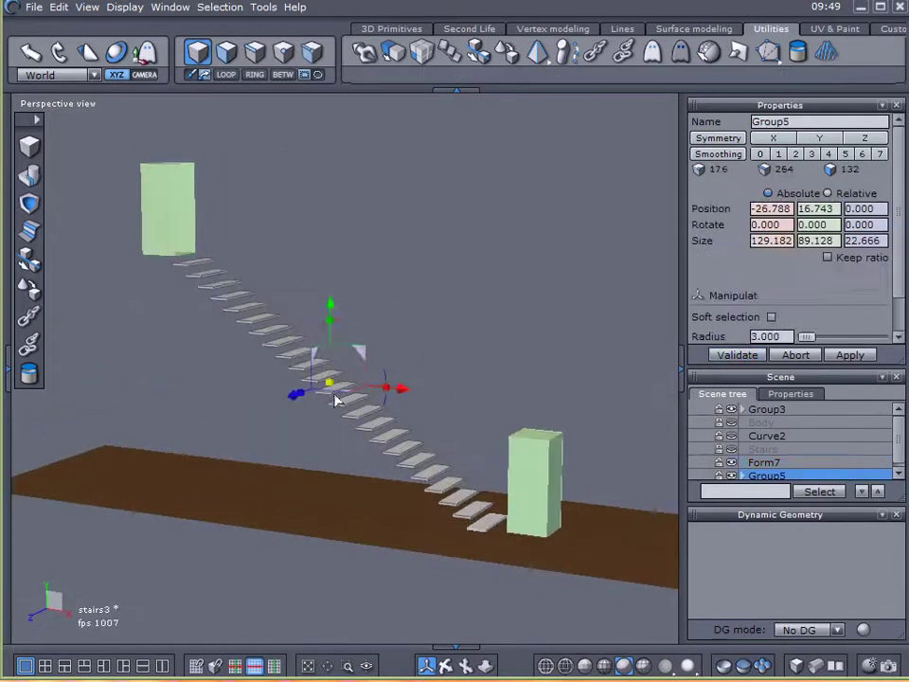
middle_click_drag(568, 453, 481, 460)
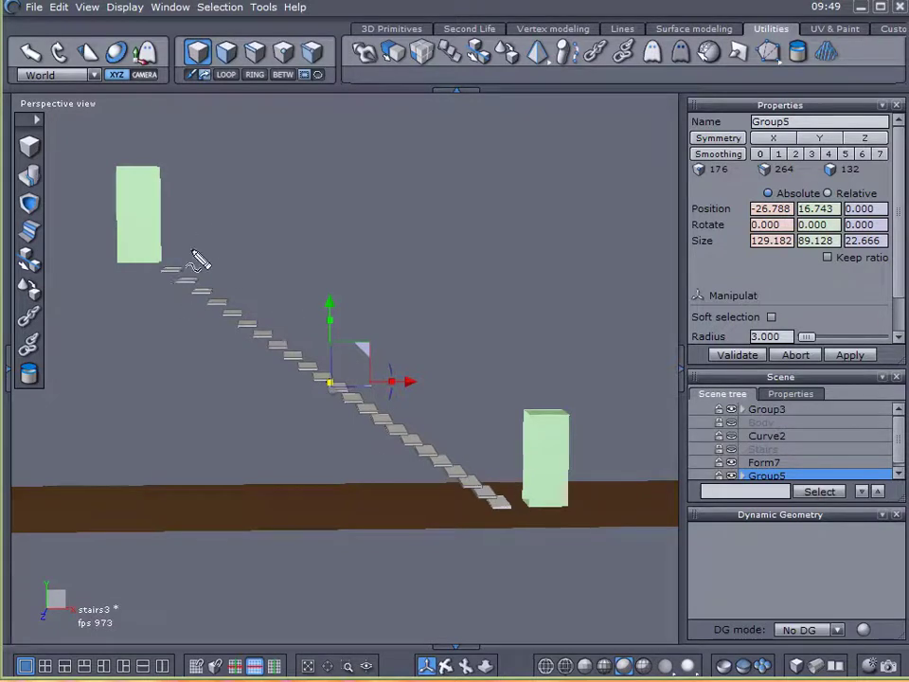
mouse_move(151, 275)
left_mouse_down()
mouse_move(164, 513)
mouse_move(514, 510)
left_mouse_up()
mouse_move(194, 294)
left_mouse_down()
mouse_move(170, 330)
mouse_move(235, 367)
mouse_move(230, 489)
mouse_move(470, 519)
left_mouse_up()
mouse_move(216, 305)
left_mouse_down()
mouse_move(268, 357)
mouse_move(412, 461)
left_mouse_up()
left_click_drag(180, 273, 524, 516)
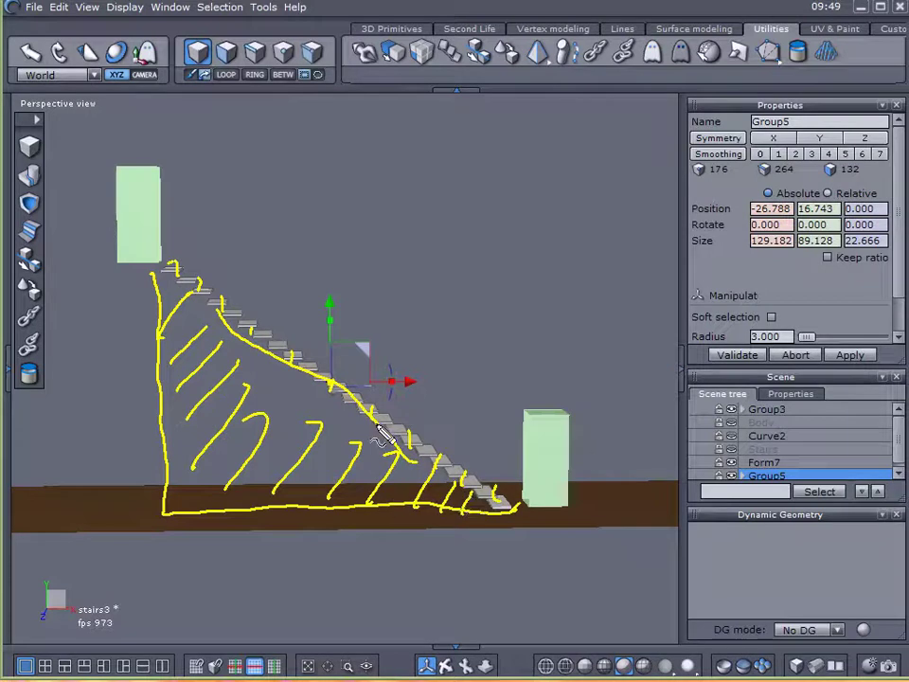
key("Escape")
- Delete the group of duplicated slabs, keeping only the original slab by the lower column
middle_click_drag(434, 550, 308, 578)
scroll(358, 356, "up", 2)
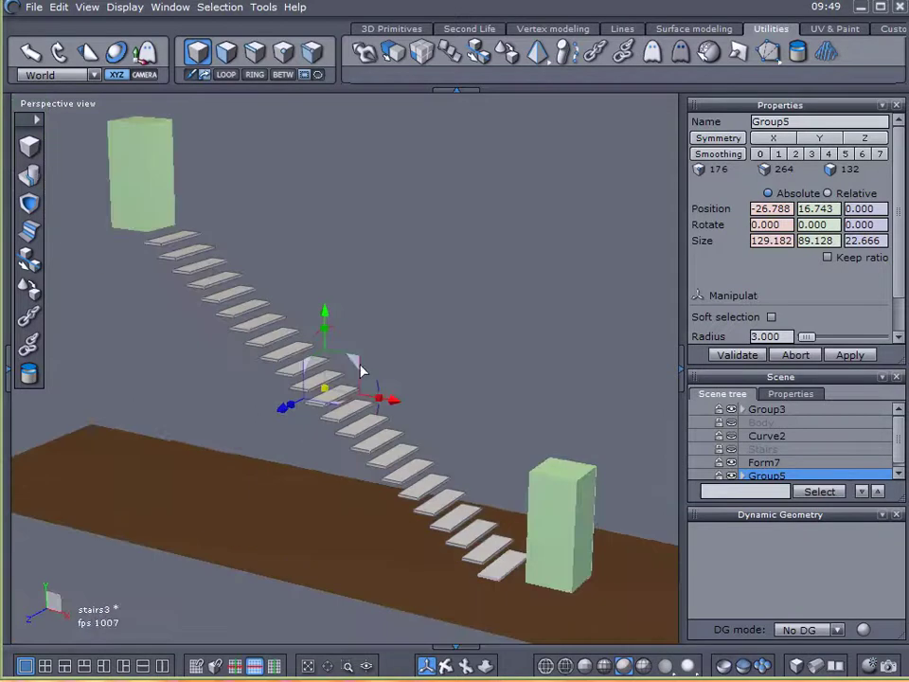
right_click_drag(367, 426, 369, 520)
key("Delete")
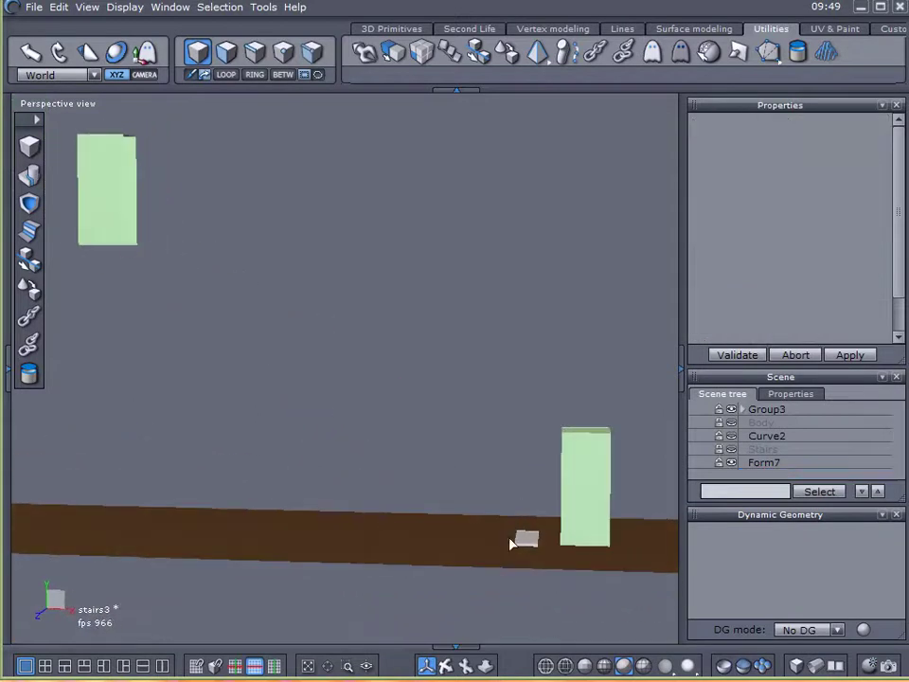
- Raise the slab's top face to form a block about 7.78 units high
left_click(527, 542)
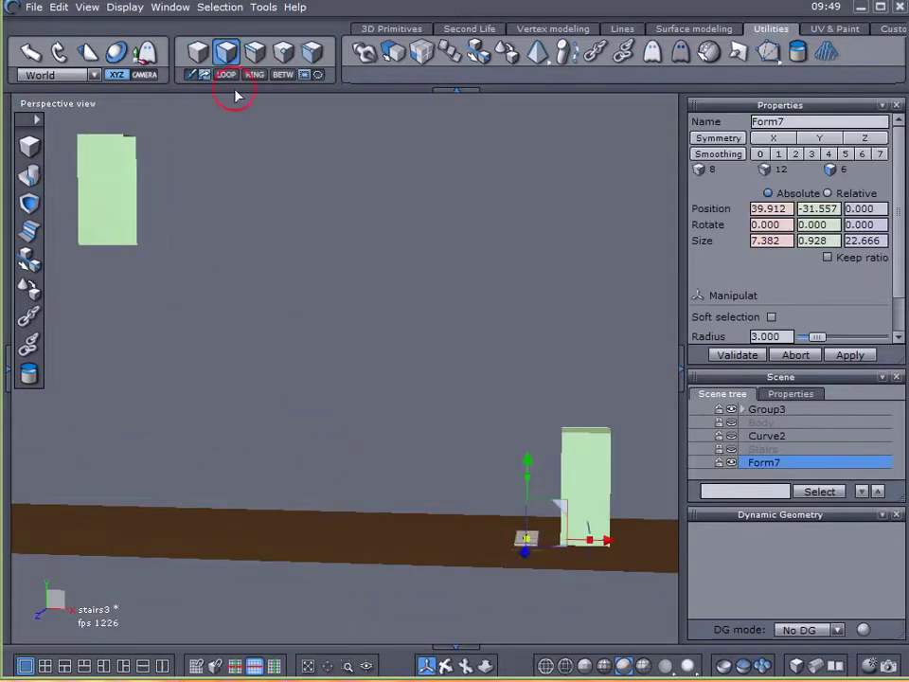
right_click_drag(332, 384, 544, 539)
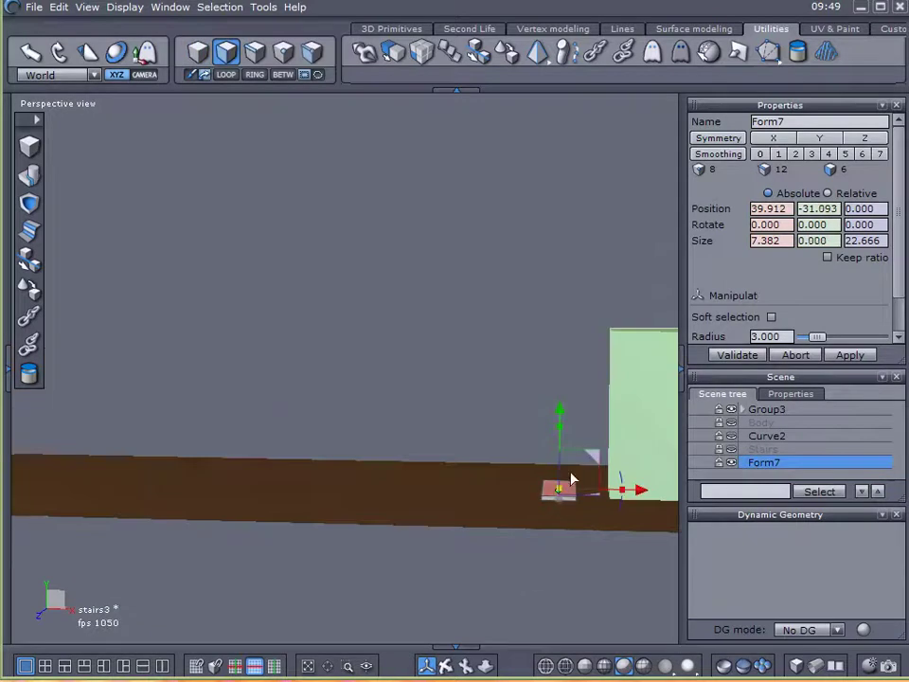
left_click_drag(559, 411, 558, 381)
- Copy the block as a clone and place it directly beside the original at about X 32.56
left_click(349, 559)
key("ctrl+d")
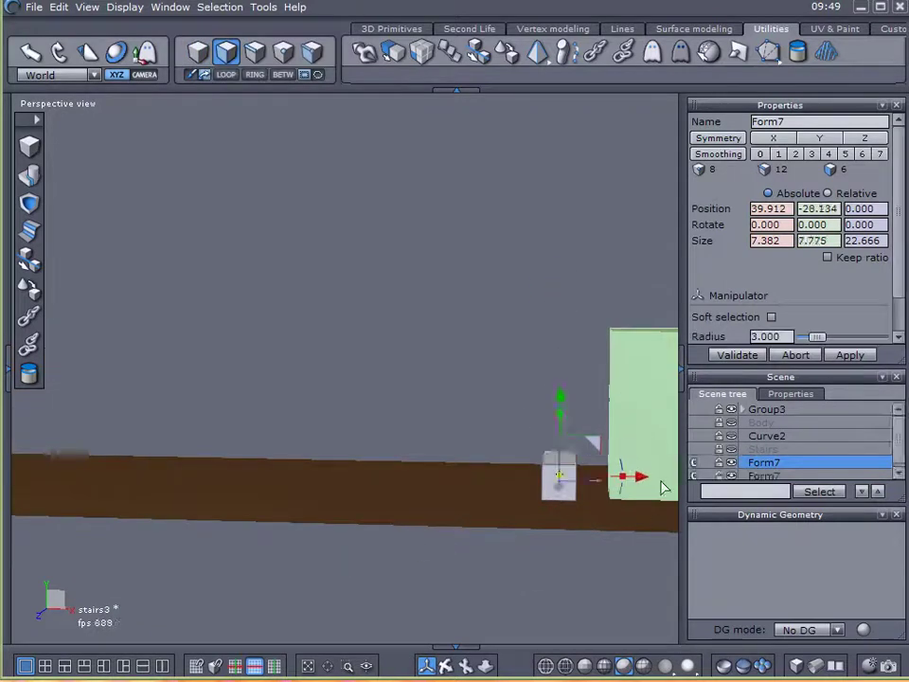
left_click_drag(642, 478, 608, 478)
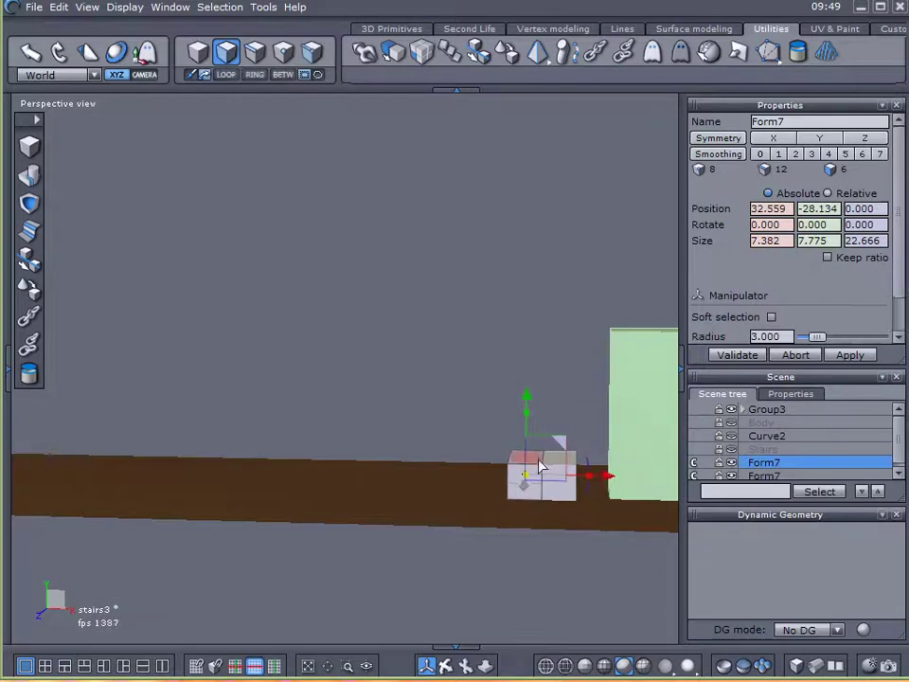
- Raise the cloned blocks' top face to about Y -22.48 and break the copy's clone link
mouse_move(526, 396)
left_mouse_down()
mouse_move(513, 385)
mouse_move(528, 351)
mouse_move(527, 369)
left_mouse_up()
left_click(696, 462)
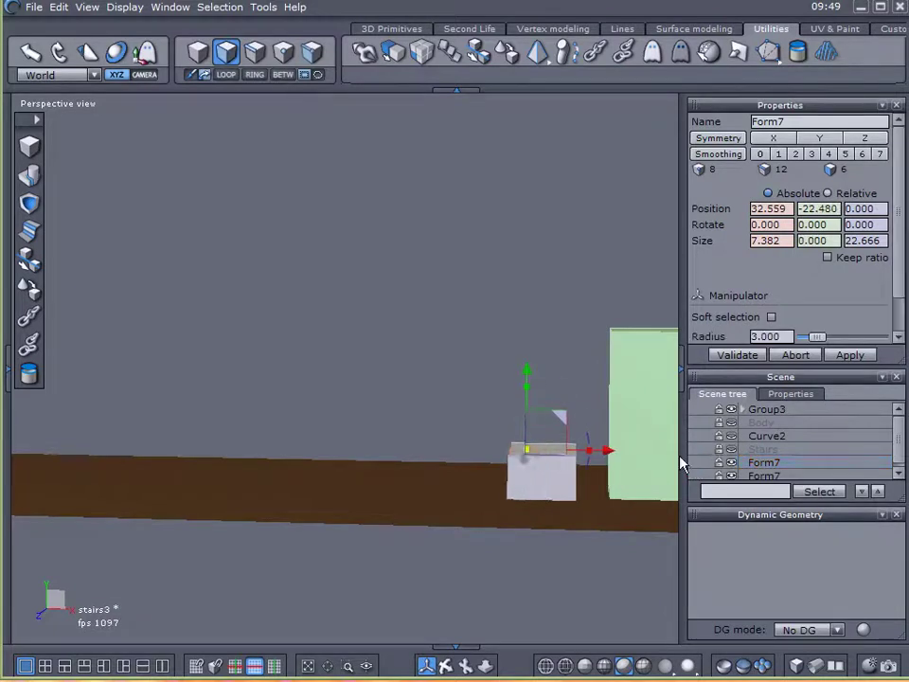
- Raise the second block's top until it is about 13.29 units high, and place a clone of it at about X 25.55
left_click(516, 450)
left_click(516, 450)
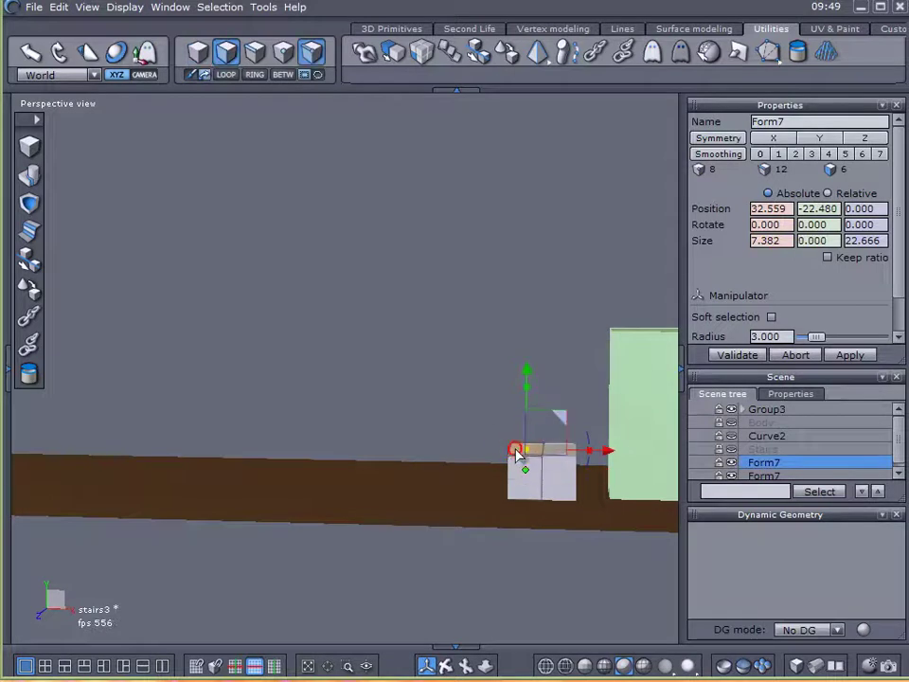
left_click(516, 450)
left_click(520, 456)
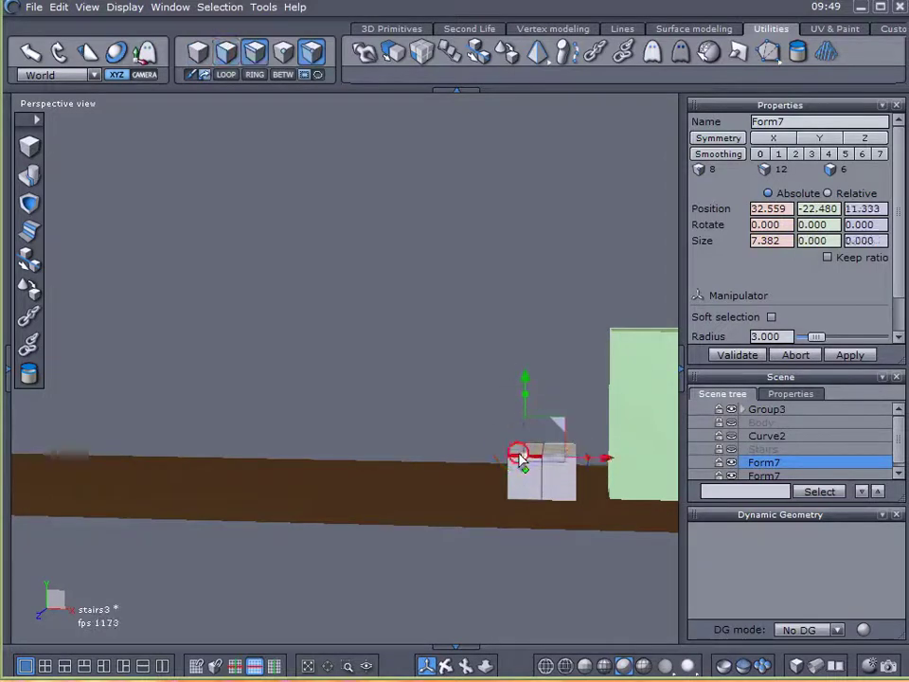
left_click(499, 413)
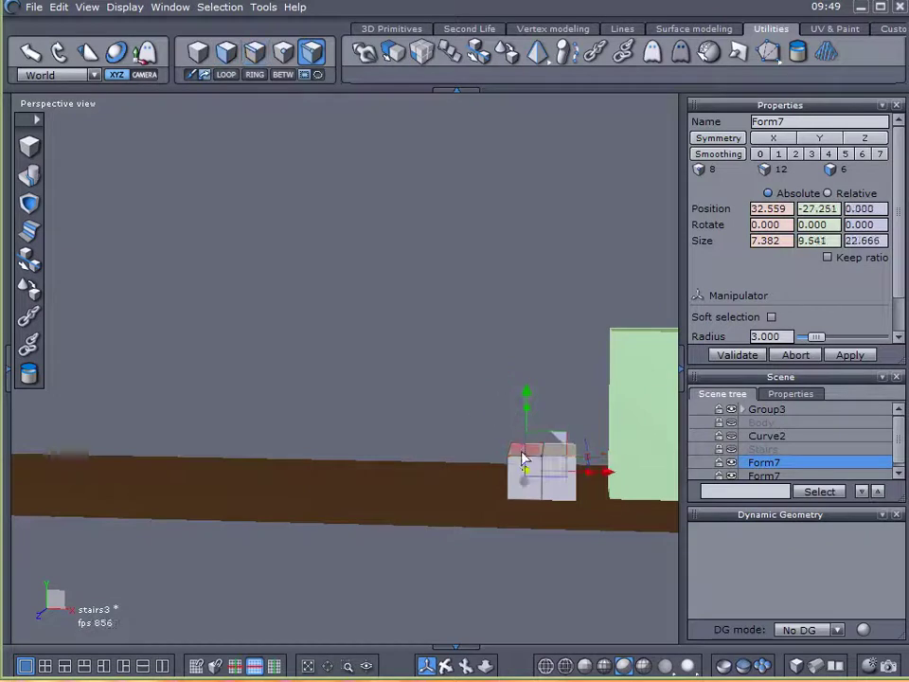
left_click_drag(524, 457, 437, 370)
left_click_drag(604, 467, 576, 464)
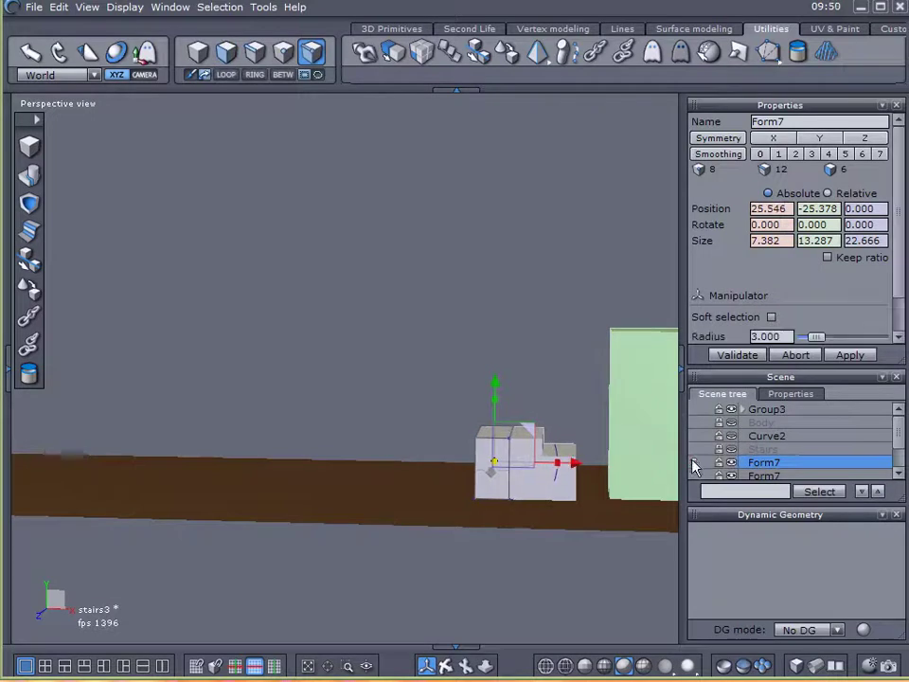
- Break the third block's clone link and raise its top face to about Y -12.23
left_click(226, 51)
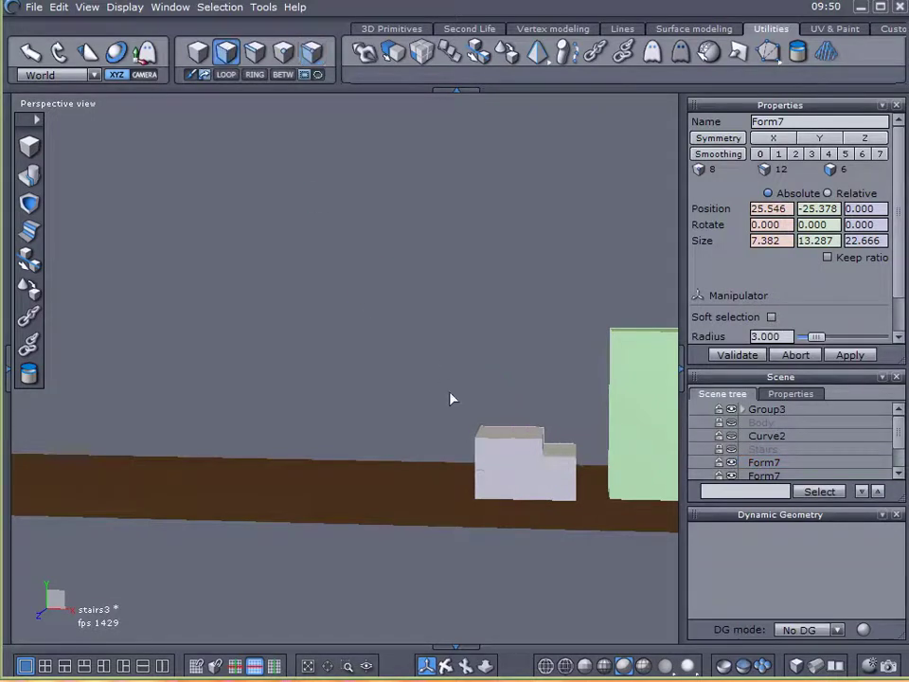
left_click(496, 434)
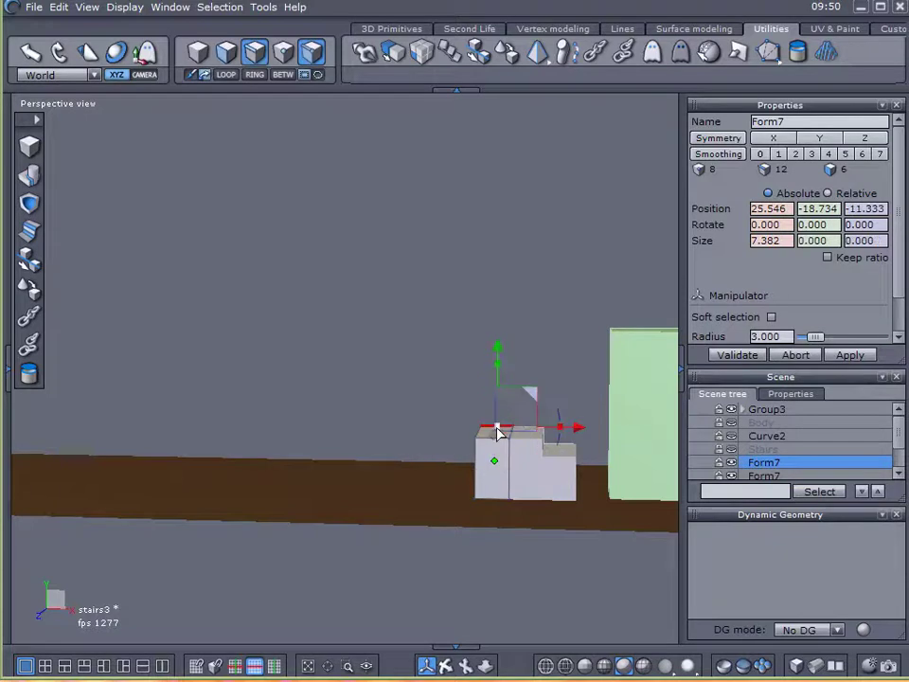
scroll(483, 439, "up", 5)
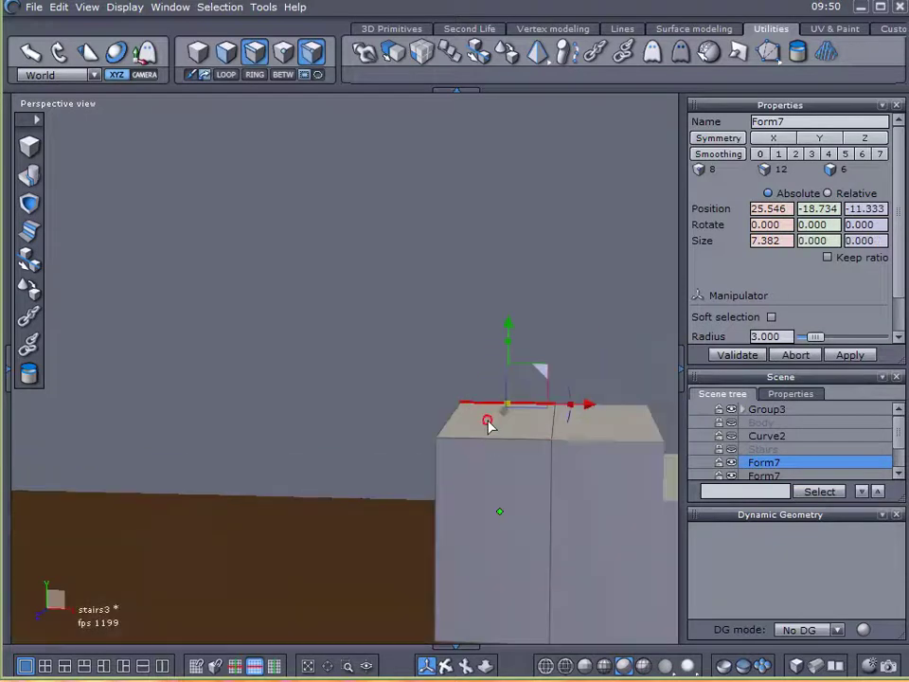
left_click(487, 422)
left_click(481, 420)
left_click_drag(502, 343, 525, 253)
scroll(587, 350, "down", 3)
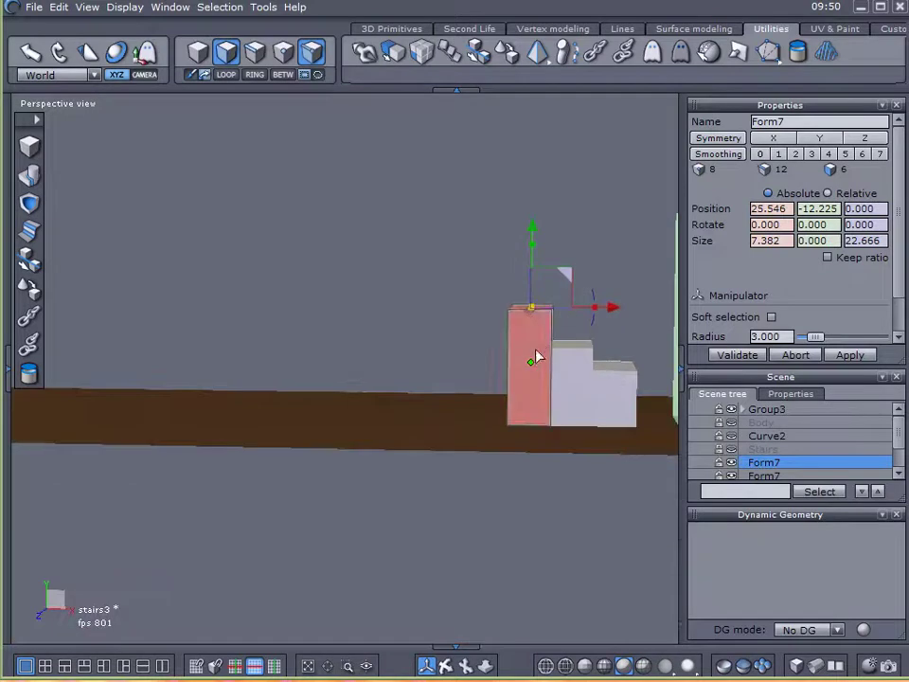
- Close the Dynamic Geometry panel and delete the three step blocks beside the lower column
left_click(896, 515)
left_click(729, 485)
left_click(748, 492)
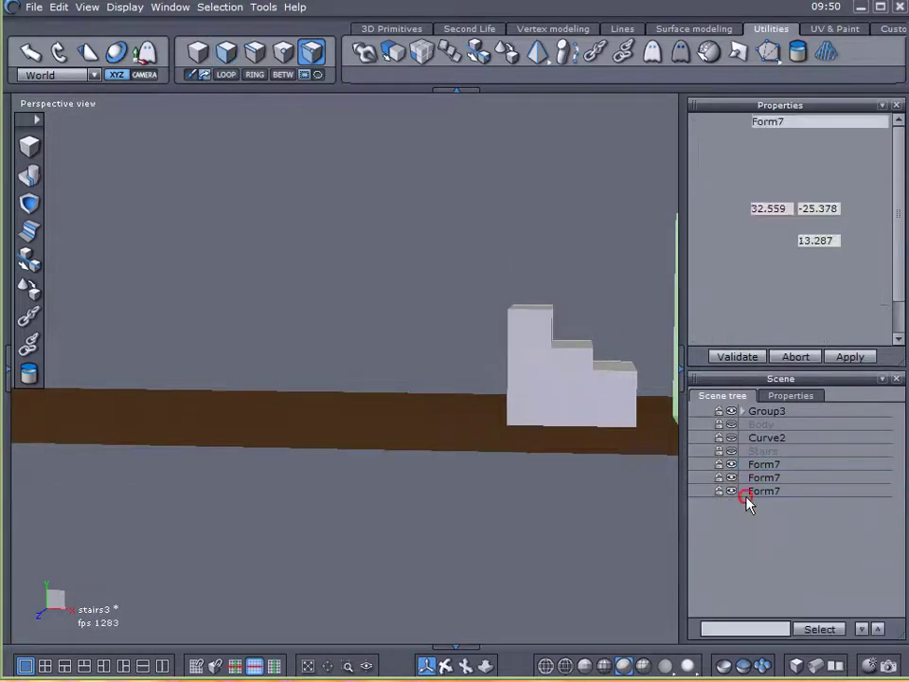
left_click(747, 466, "shift")
key("g")
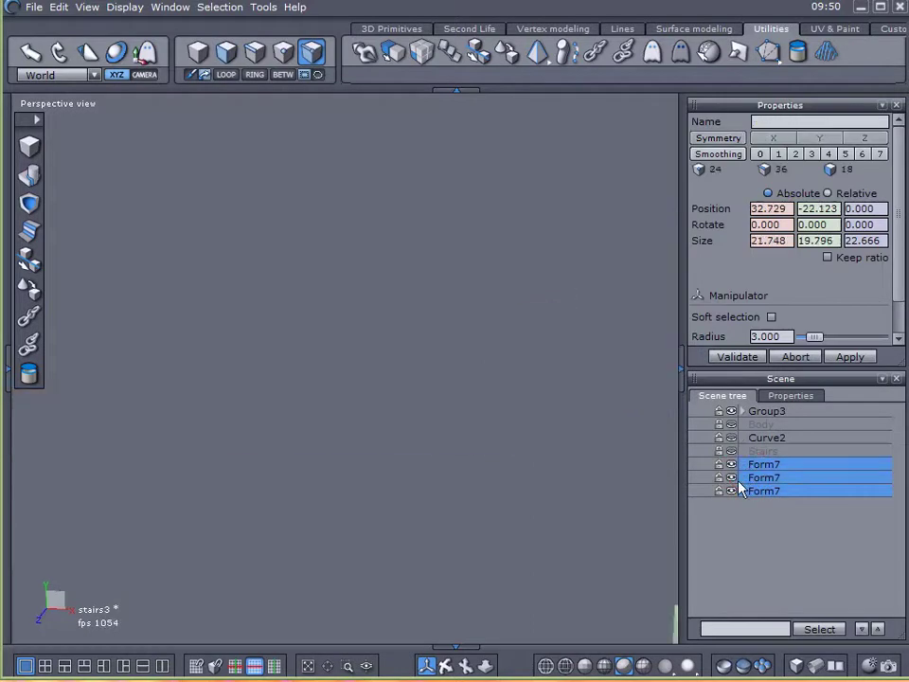
left_click(501, 430)
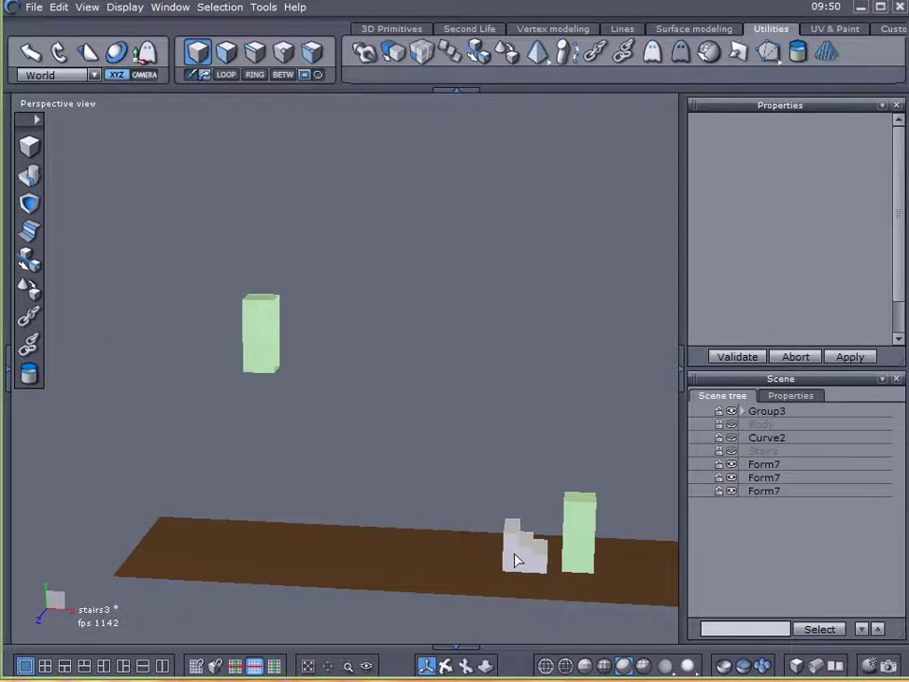
left_click(514, 554)
key("Delete")
left_click(515, 554)
left_click(527, 561)
key("Delete")
left_click(537, 563)
key("Delete")
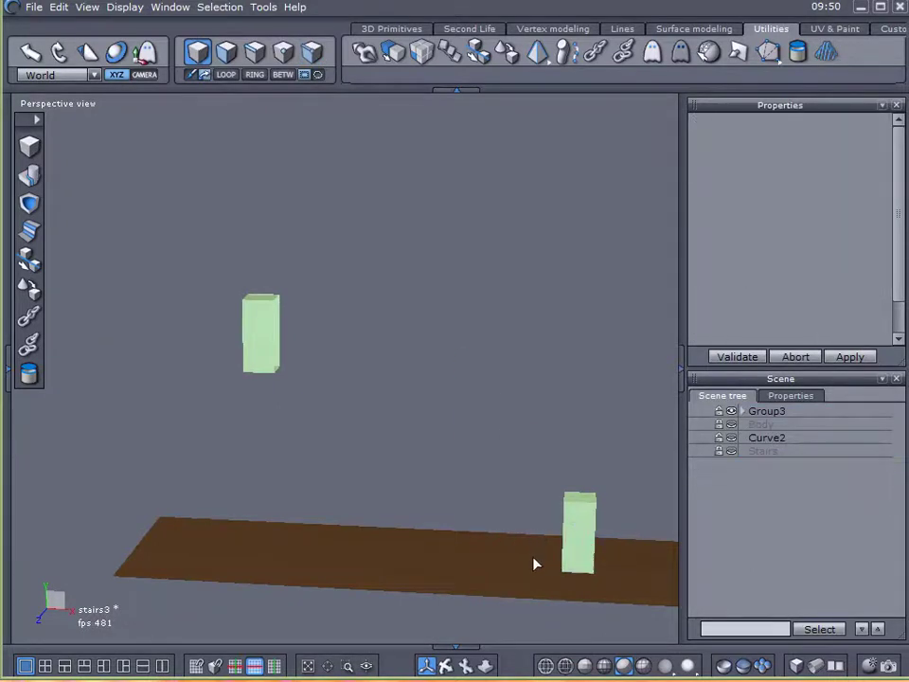
- Unhide the finished Stairs object and examine how its steps run from the lower column up to the upper one
left_click(533, 563)
middle_click_drag(480, 539, 480, 483)
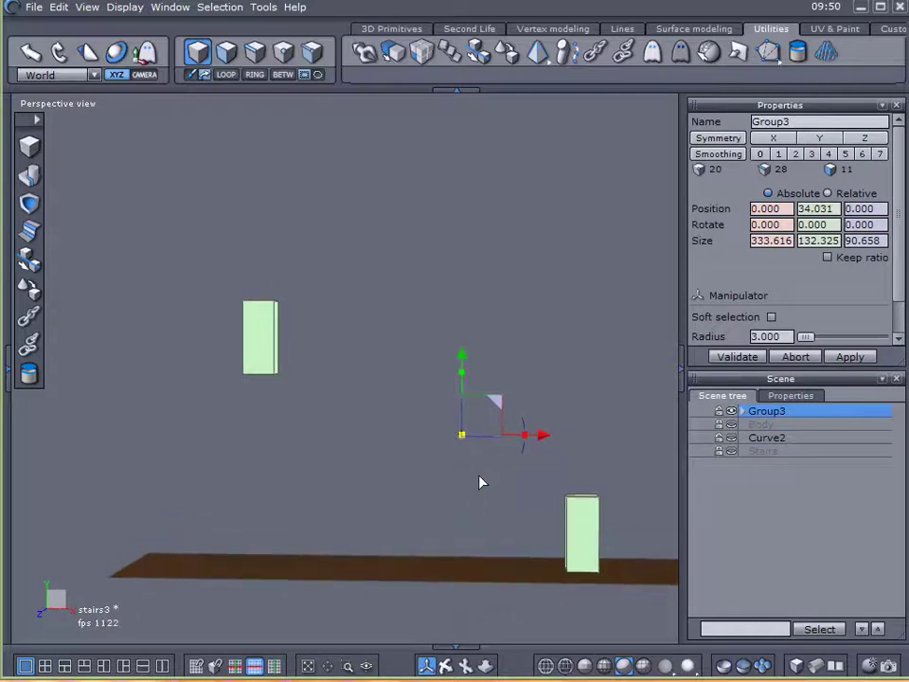
left_click(730, 451)
middle_click_drag(653, 483, 536, 514)
scroll(471, 501, "up", 5)
left_click_drag(569, 481, 586, 470, "alt")
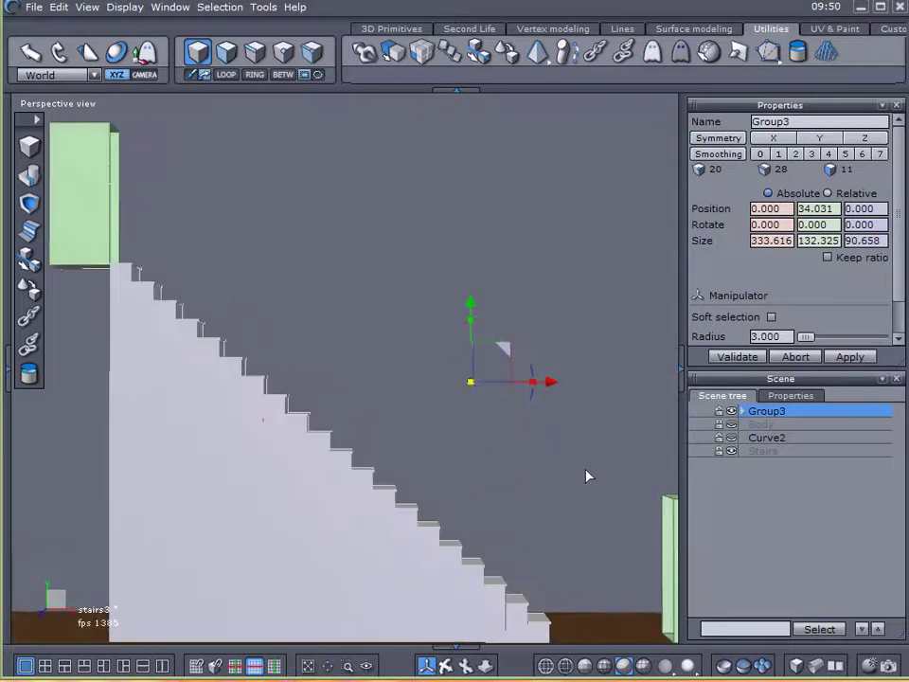
scroll(587, 469, "down", 3)
right_click_drag(586, 468, 572, 440, "alt")
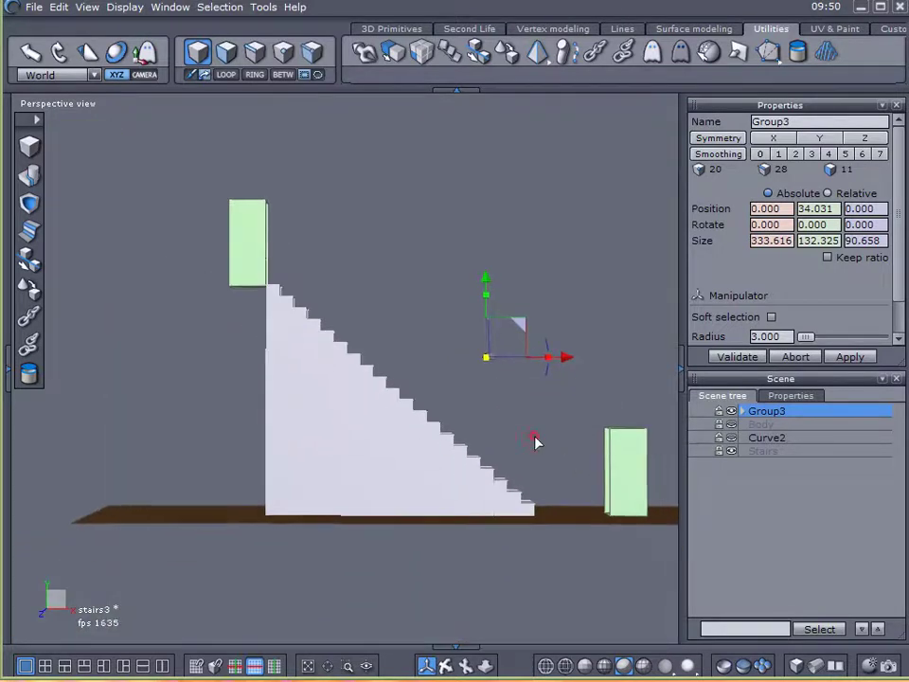
middle_click_drag(522, 437, 535, 461)
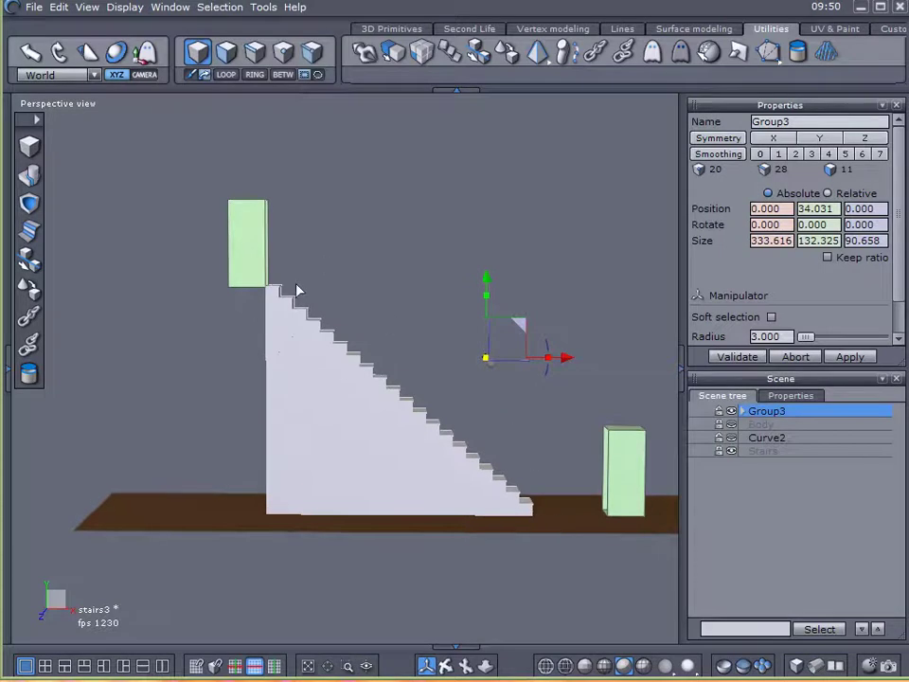
middle_click_drag(494, 493, 495, 466)
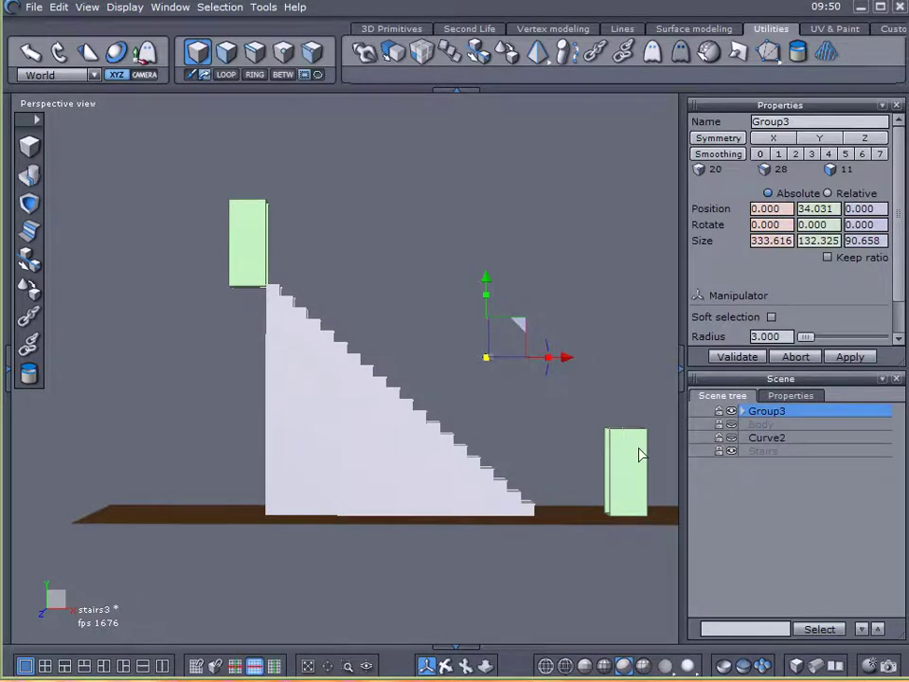
middle_click_drag(634, 455, 303, 339)
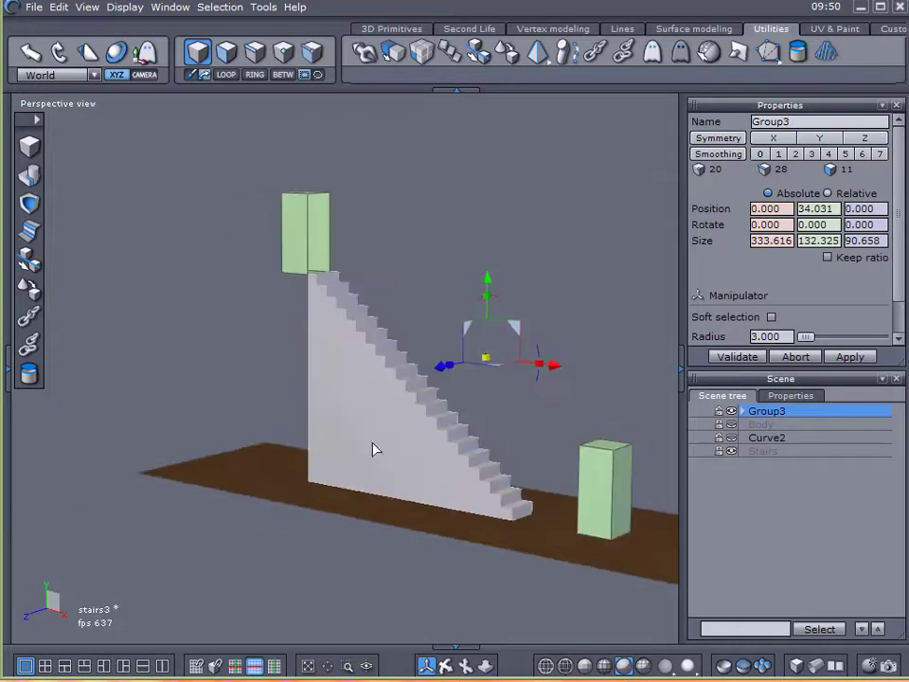
middle_click_drag(360, 454, 523, 458)
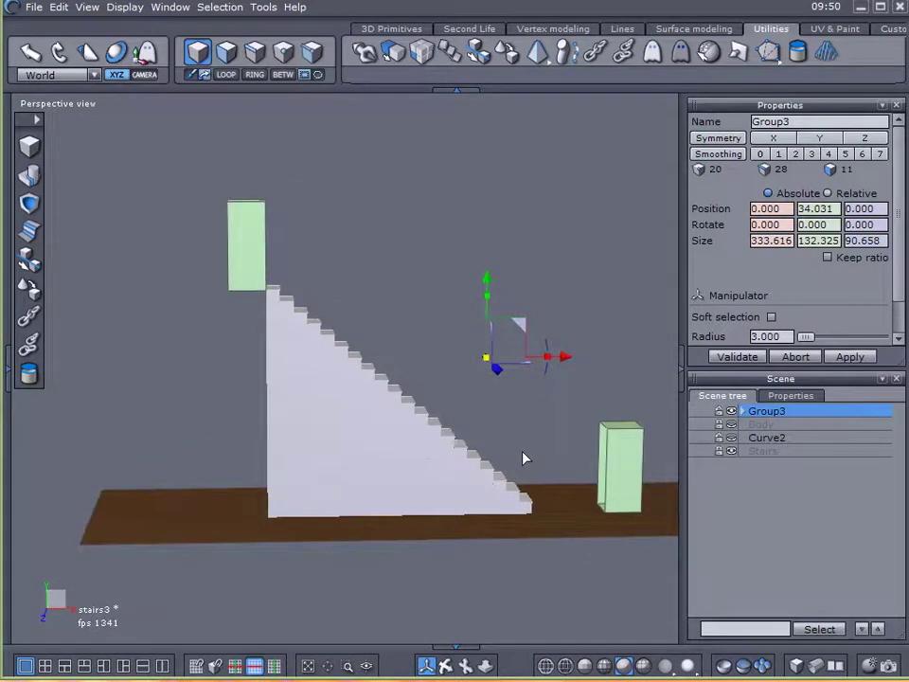
- Unlock the Stairs object and delete both it and Curve2 from the scene
left_click(719, 451)
left_click(320, 437)
key("Delete")
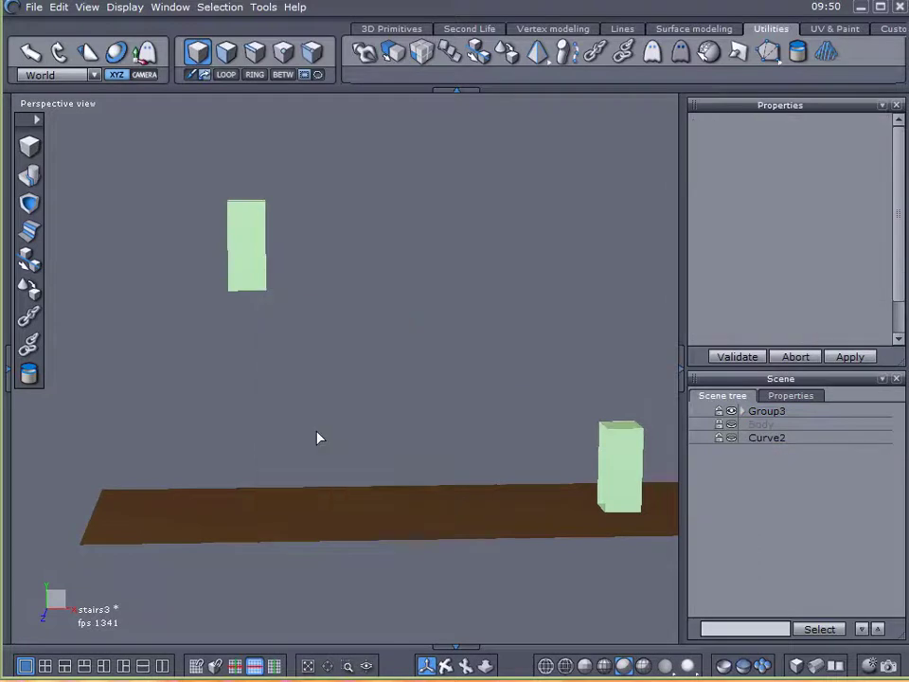
left_click(727, 438)
left_click(745, 439)
key("Delete")
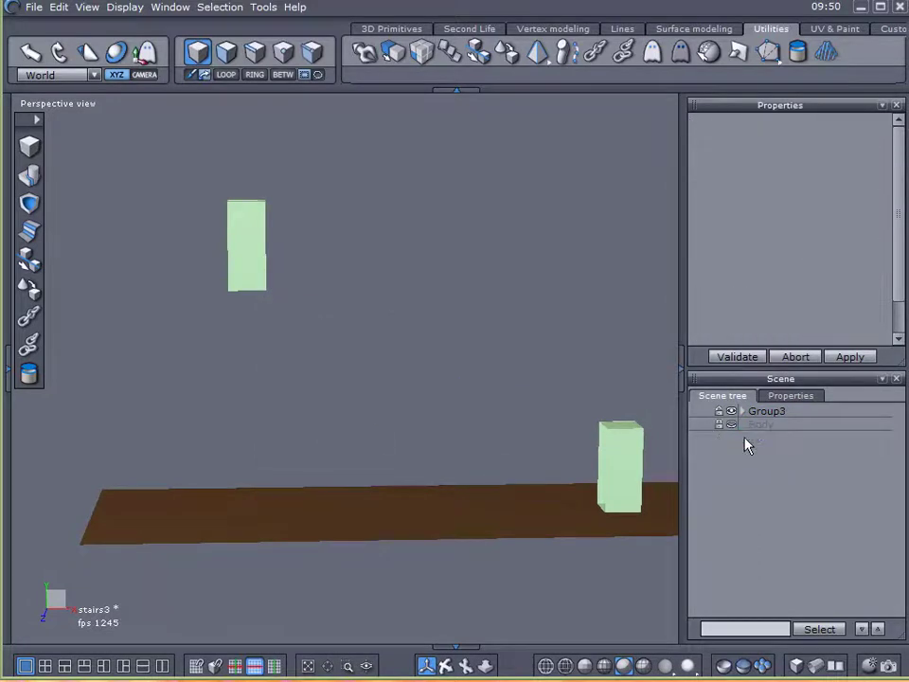
- In the front view, draw a straight polyline from the upper column's lower corner to the lower column's base, about 144.32 by 94.79 units
left_click(73, 103)
left_click(73, 132)
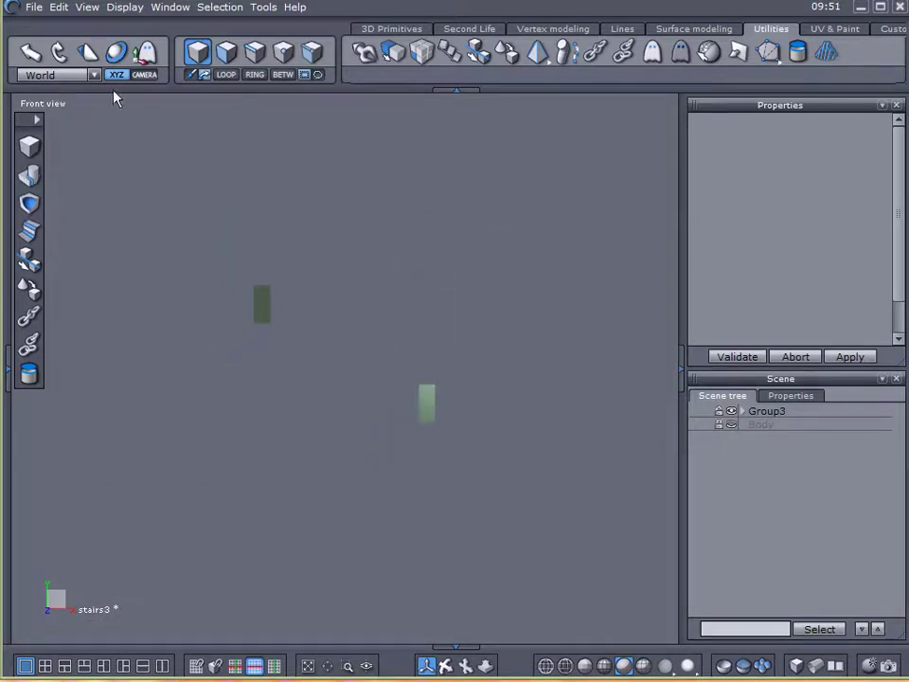
left_click(622, 29)
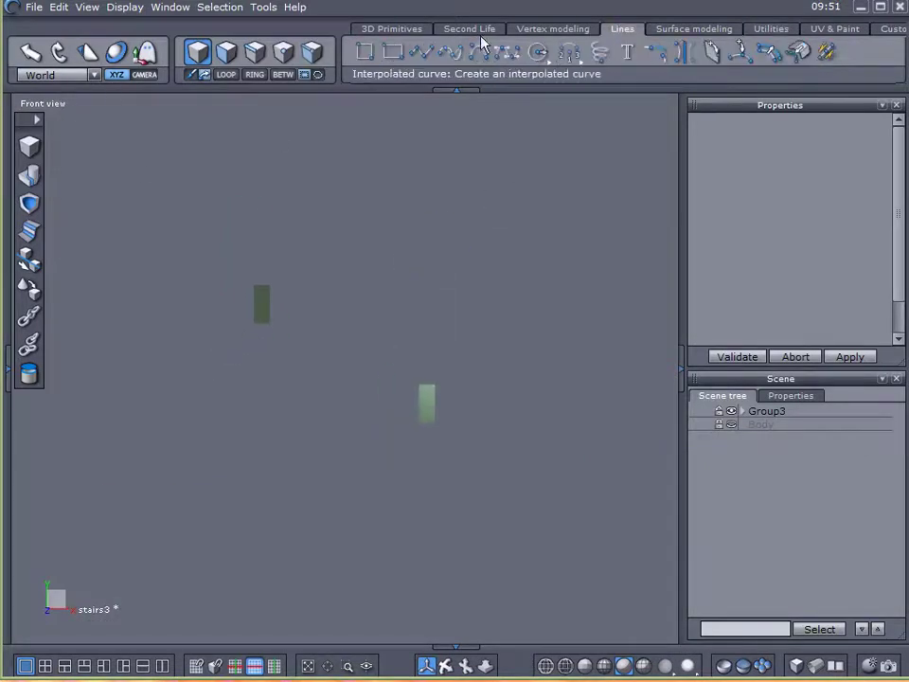
left_click(421, 53)
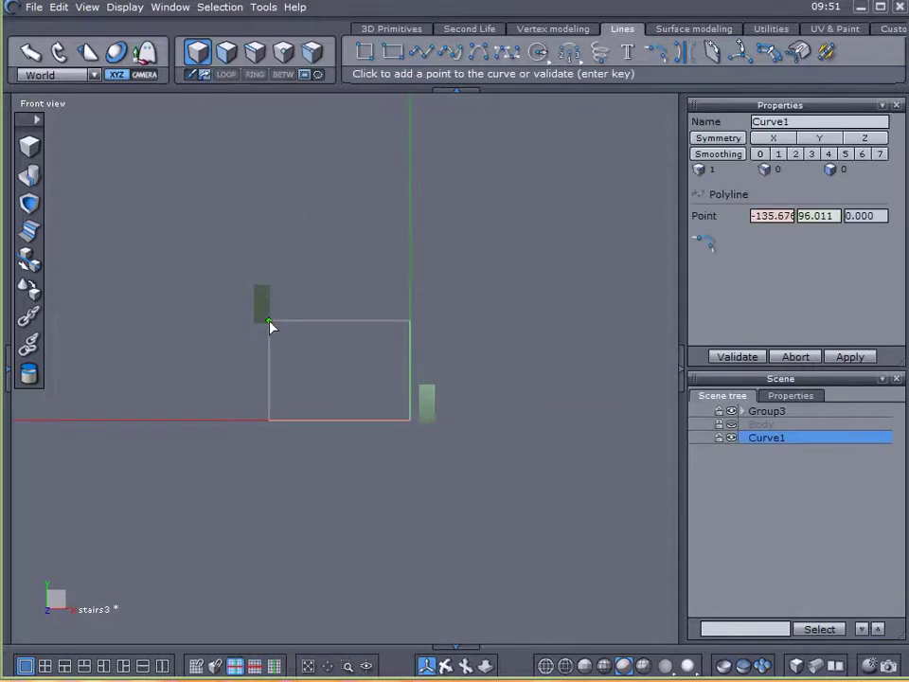
left_click(271, 324)
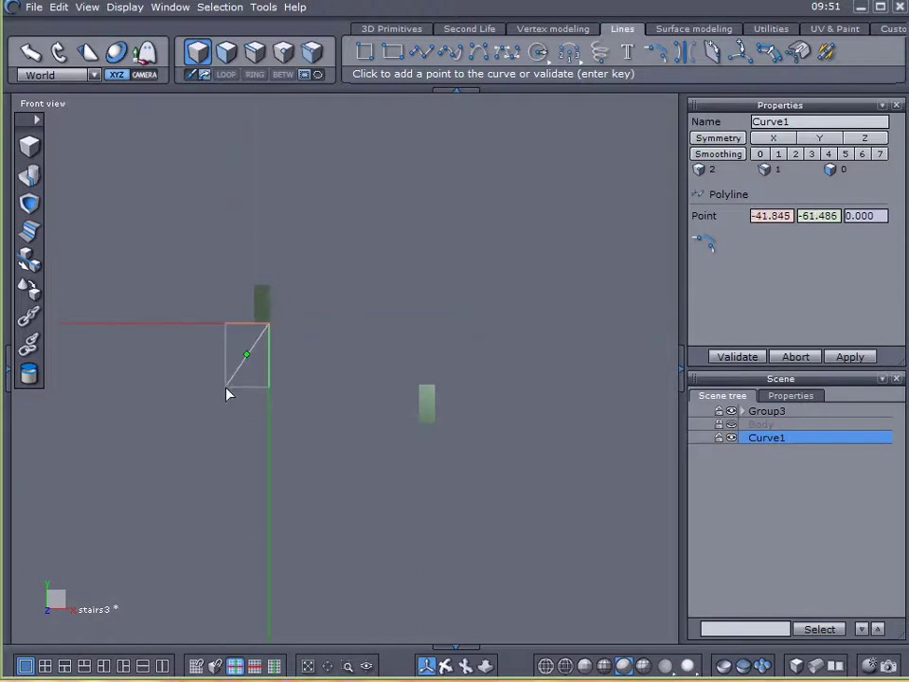
left_click(419, 422)
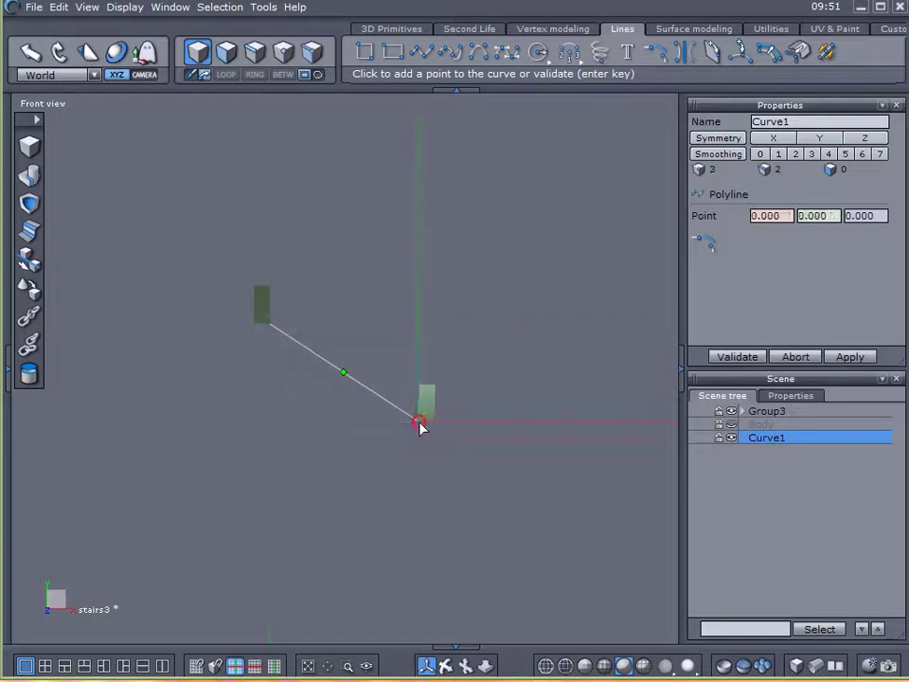
left_click(737, 356)
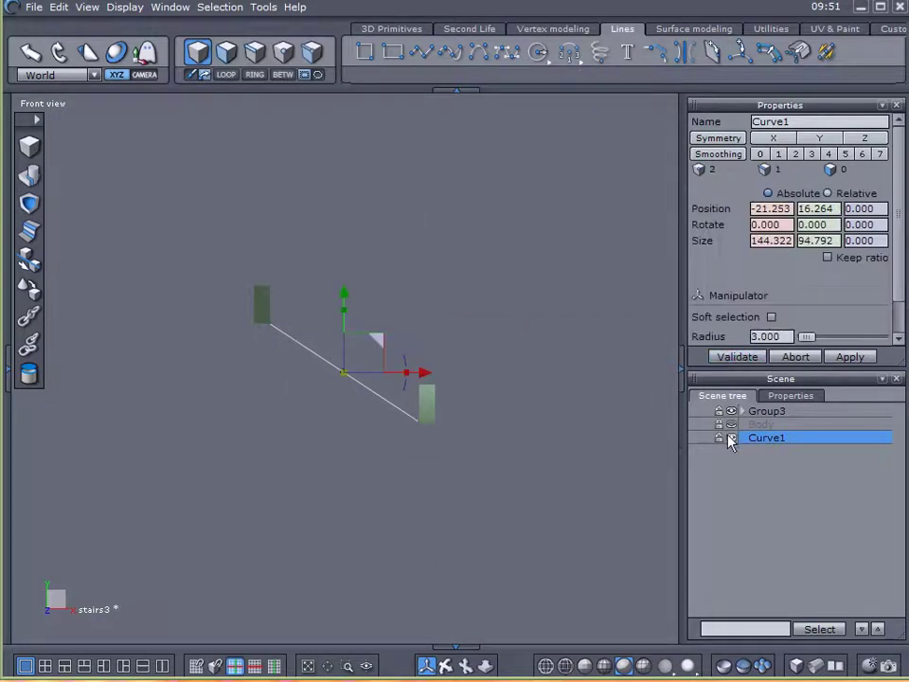
- In the perspective view, snap the line's upper end to the upper column's bottom corner, translating the whole curve
left_click(57, 107)
left_click(64, 116)
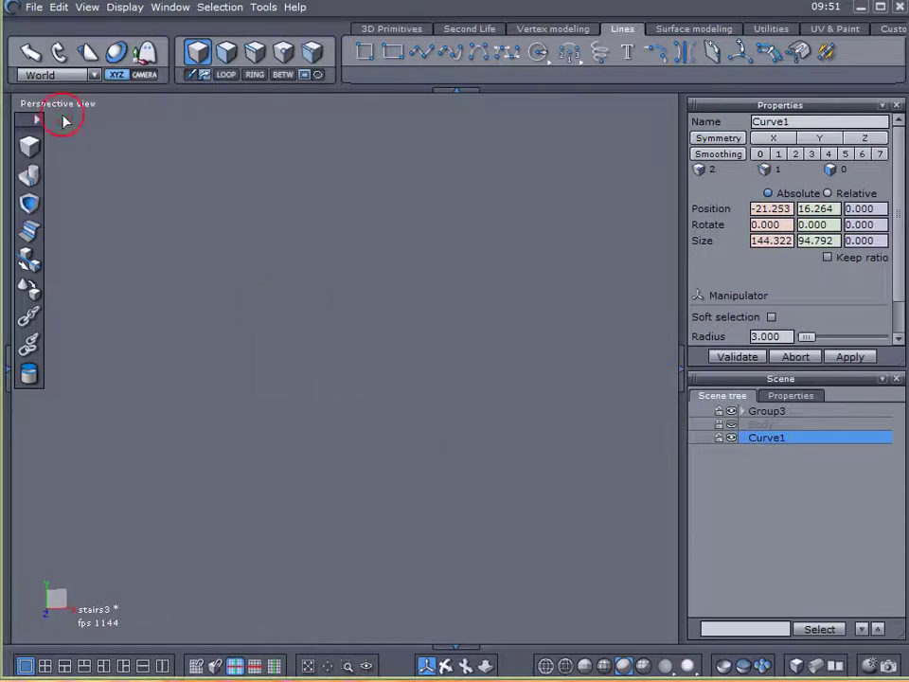
scroll(503, 392, "down", 3)
scroll(508, 394, "up", 3)
scroll(507, 395, "down", 3)
left_click_drag(522, 414, 254, 466, "alt")
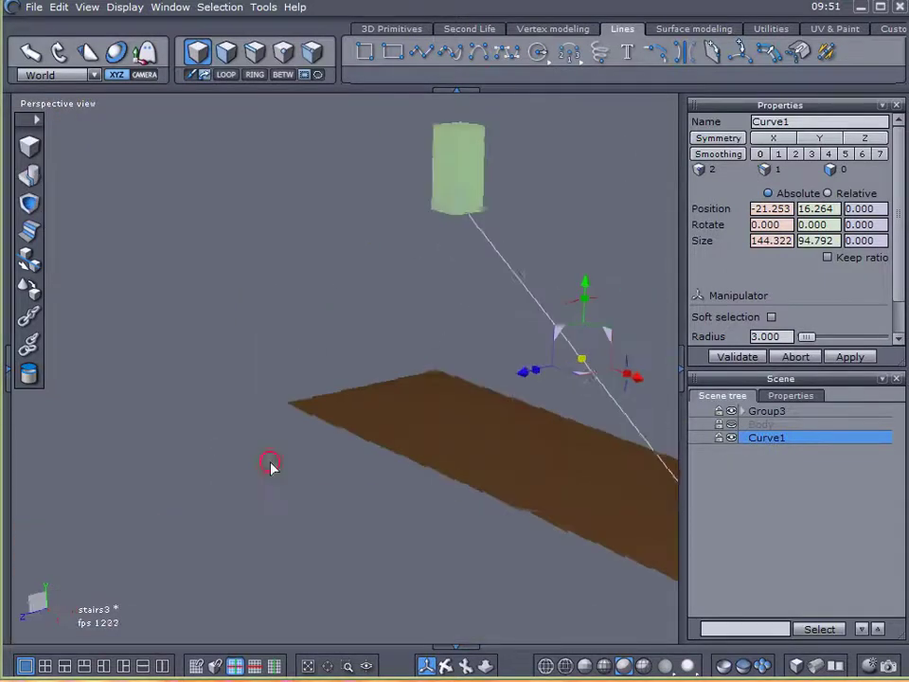
right_click_drag(405, 433, 313, 261, "alt")
scroll(313, 260, "up", 5)
right_click_drag(454, 344, 336, 377)
left_click(324, 441)
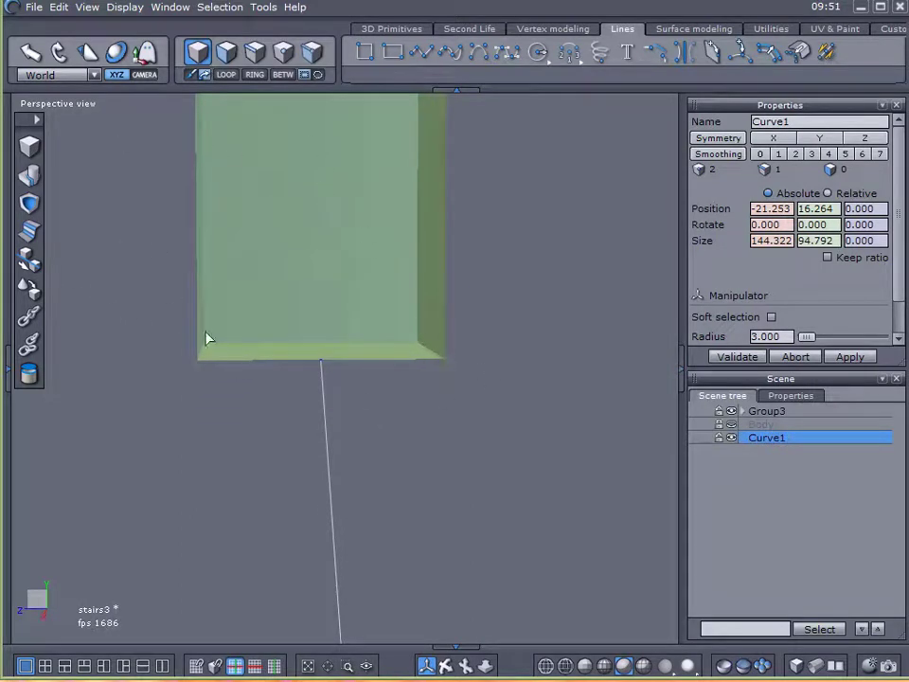
left_click(29, 262)
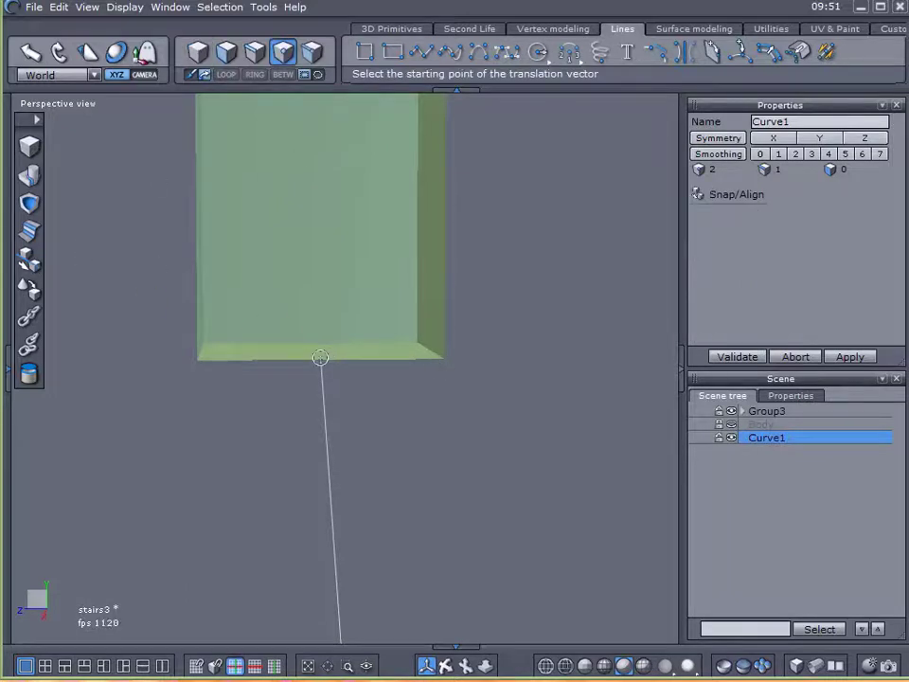
left_click(320, 357)
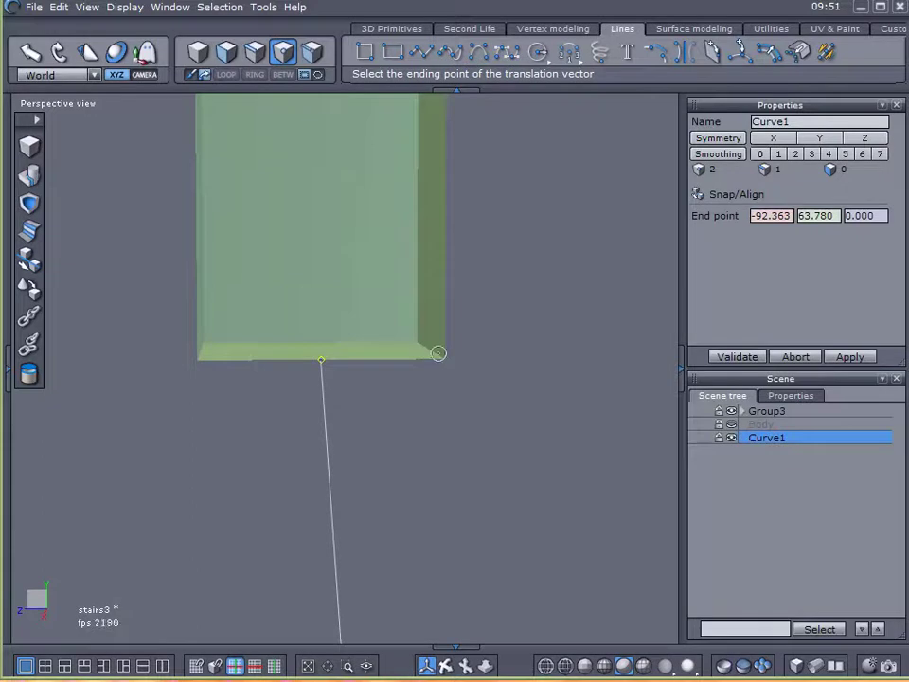
left_click(438, 351)
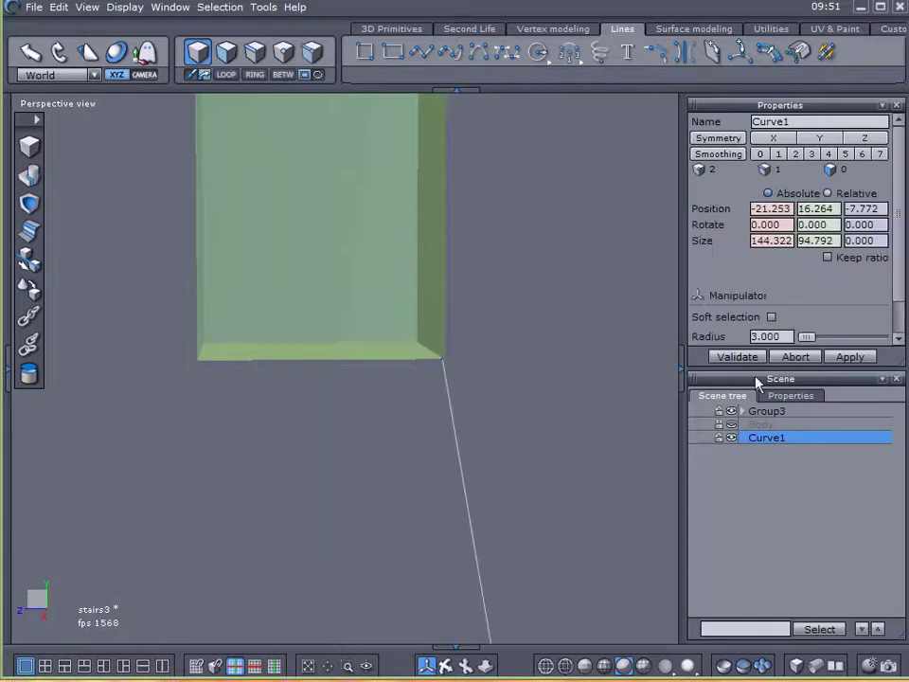
- Lower the line's bottom end point at the lower column to about Y -32.15
scroll(554, 442, "down", 5)
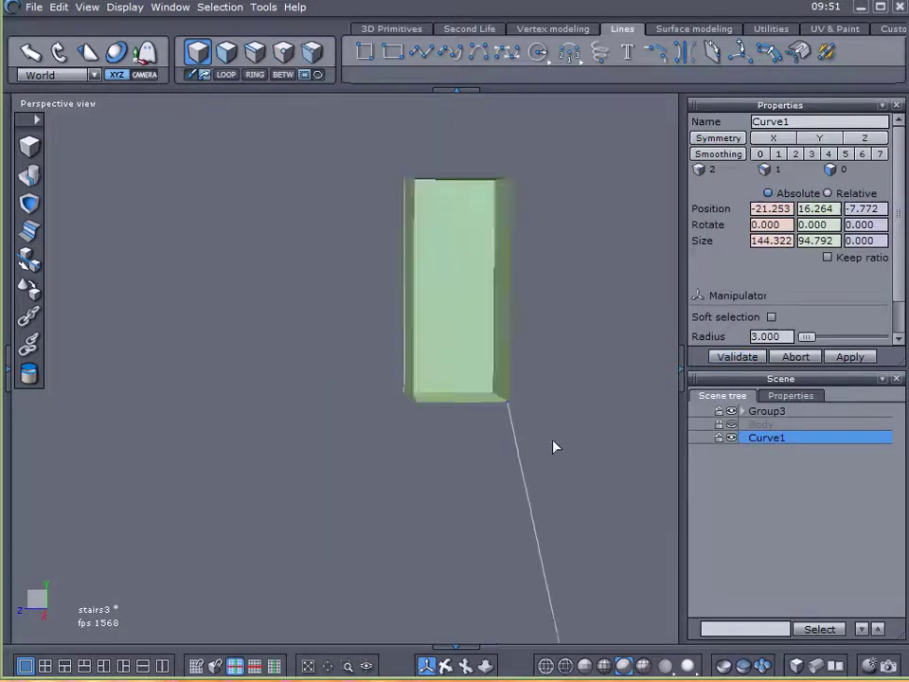
middle_click_drag(554, 442, 536, 422)
scroll(537, 423, "up", 3)
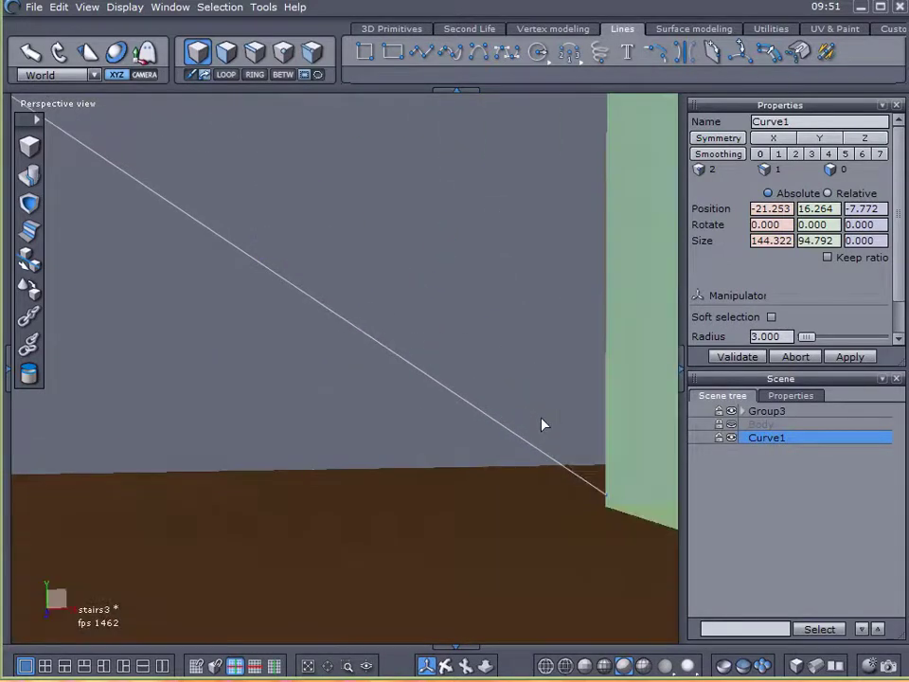
left_click(283, 52)
left_click_drag(507, 366, 656, 531)
middle_click_drag(620, 580, 485, 544)
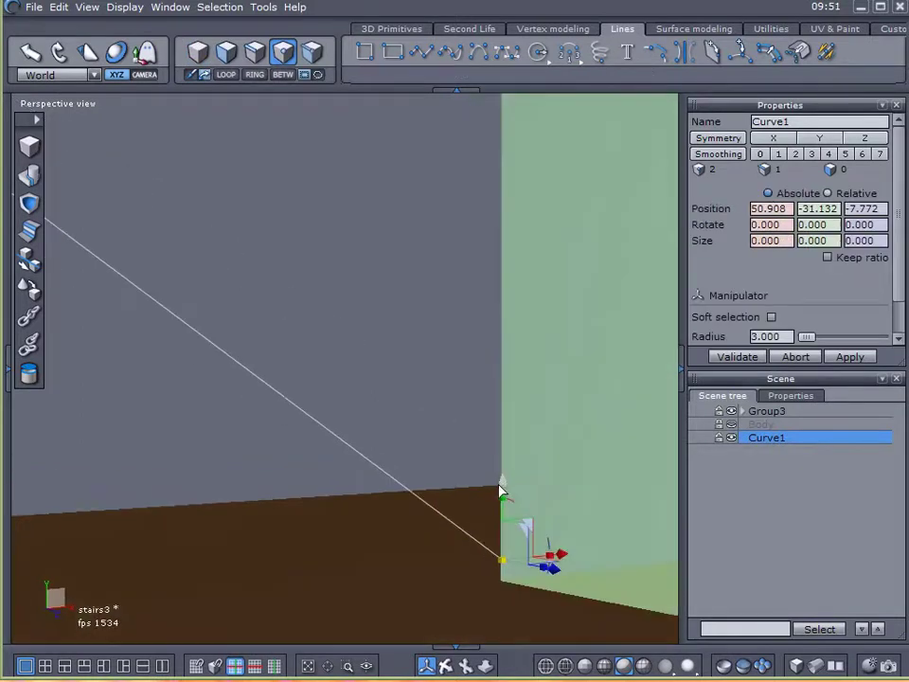
left_click_drag(499, 484, 488, 507)
middle_click_drag(426, 616, 527, 625)
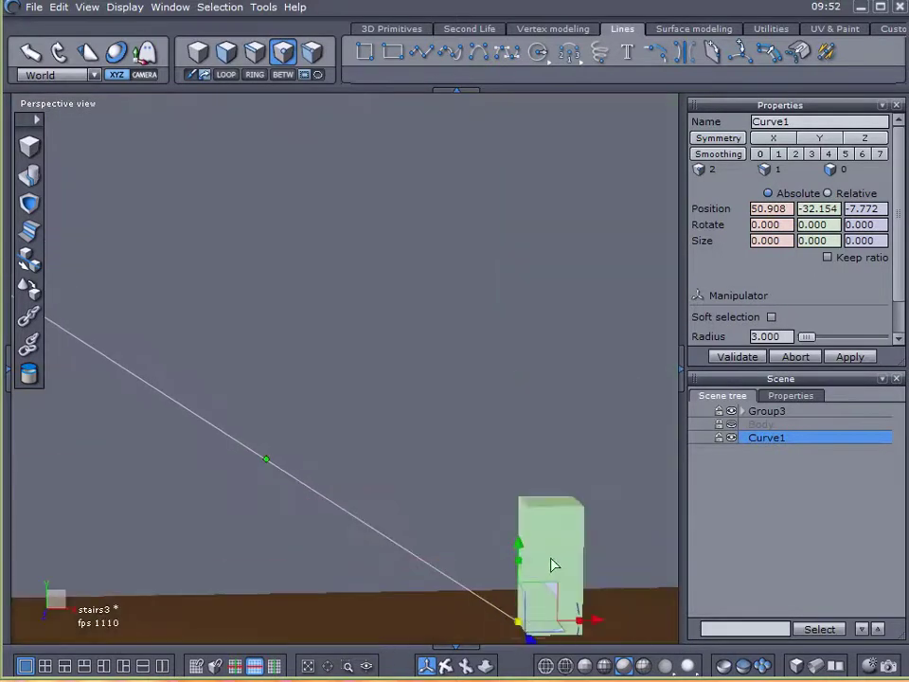
- Move the line's bottom end point away from the lower column to about X 16.77
middle_click_drag(565, 547, 463, 514)
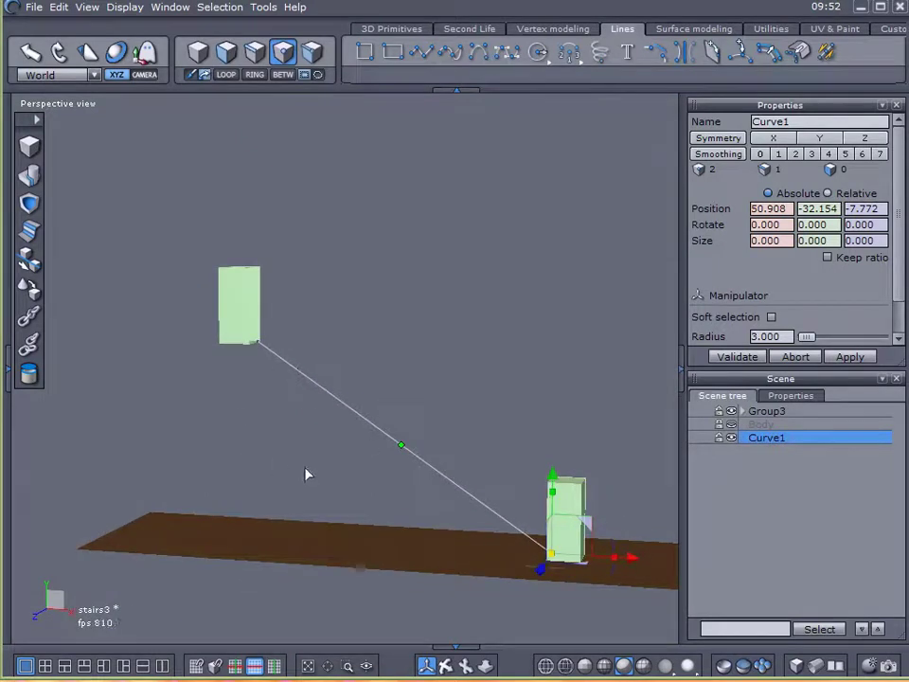
middle_click_drag(390, 491, 469, 526)
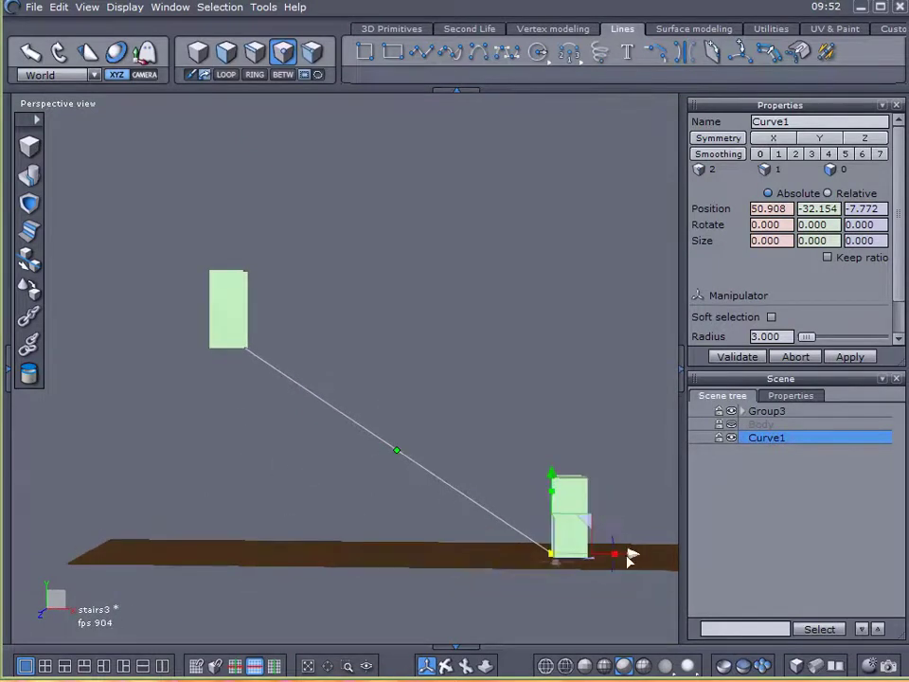
left_click_drag(629, 559, 557, 559)
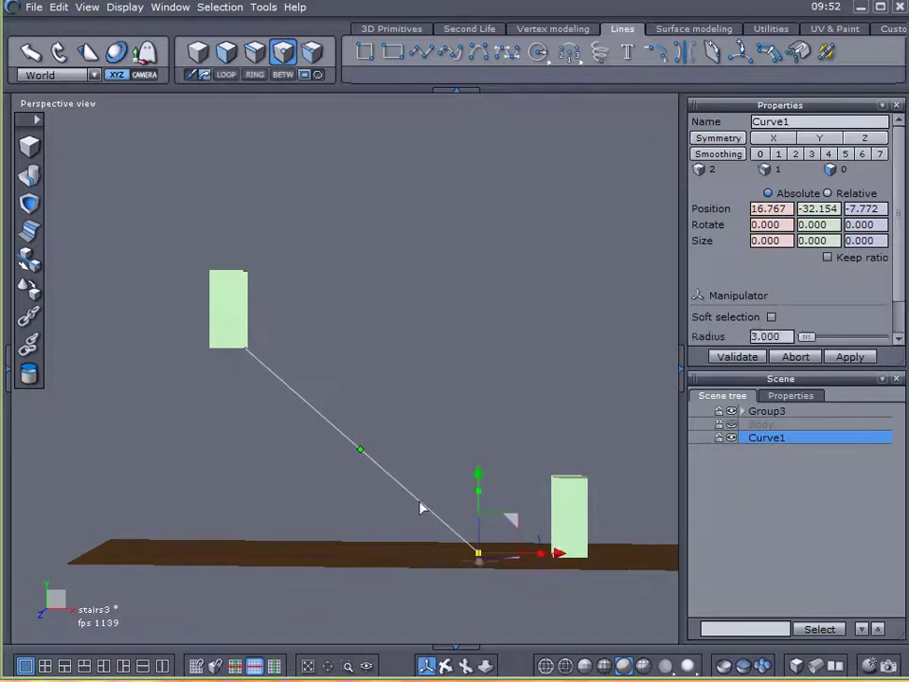
middle_click_drag(462, 558, 479, 587)
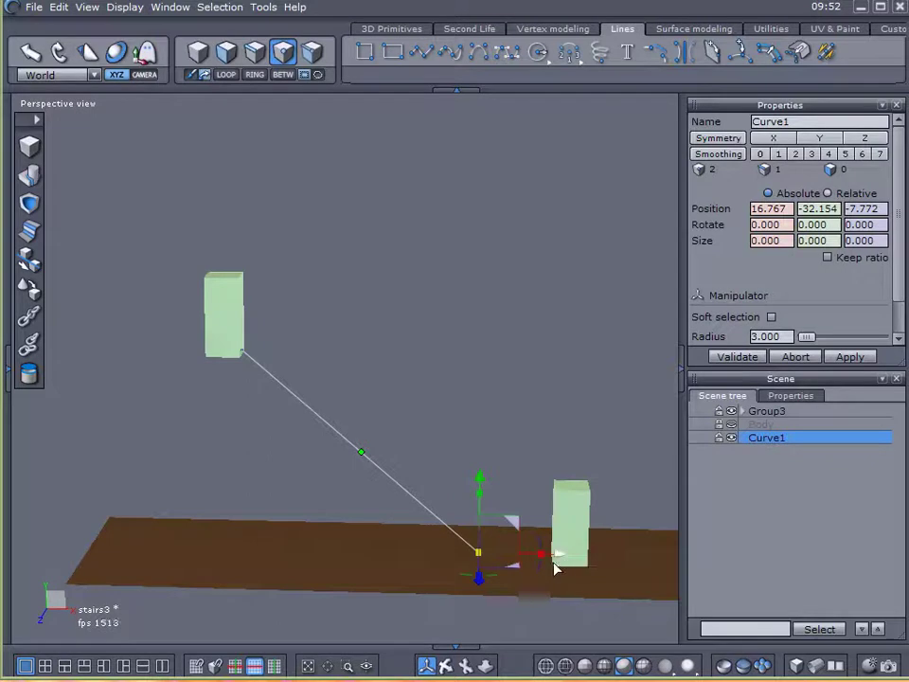
scroll(552, 565, "up", 3)
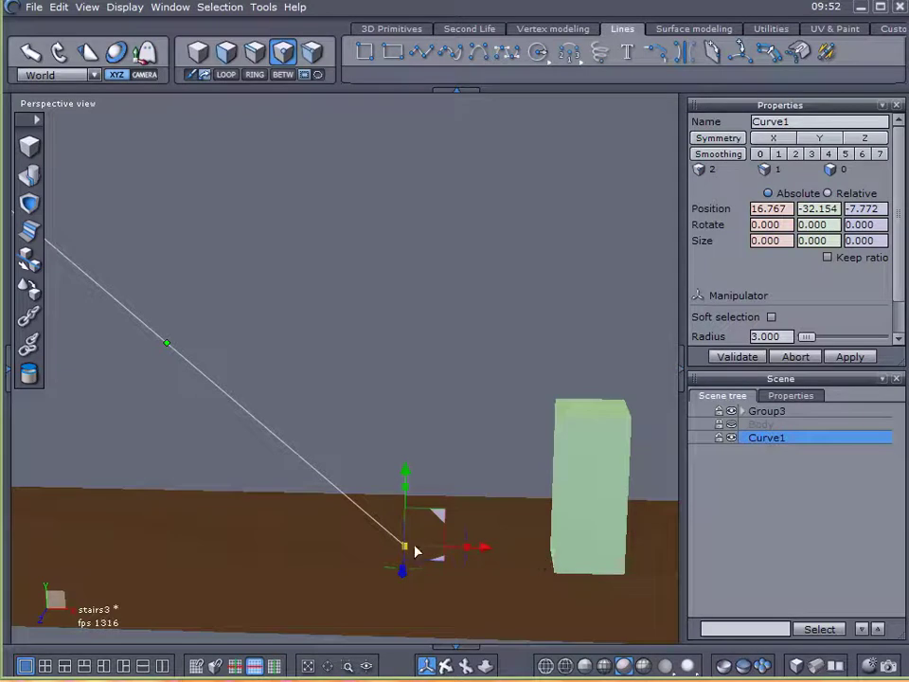
scroll(573, 546, "down", 3)
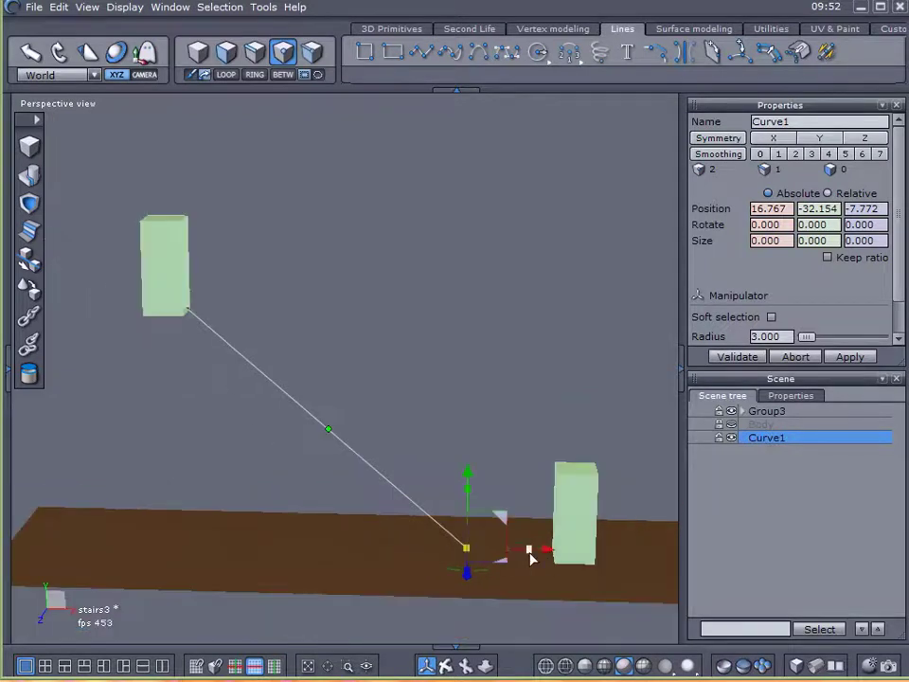
- Shift the line's bottom end point farther from the lower column, to about X 12.97
left_click_drag(544, 551, 528, 552)
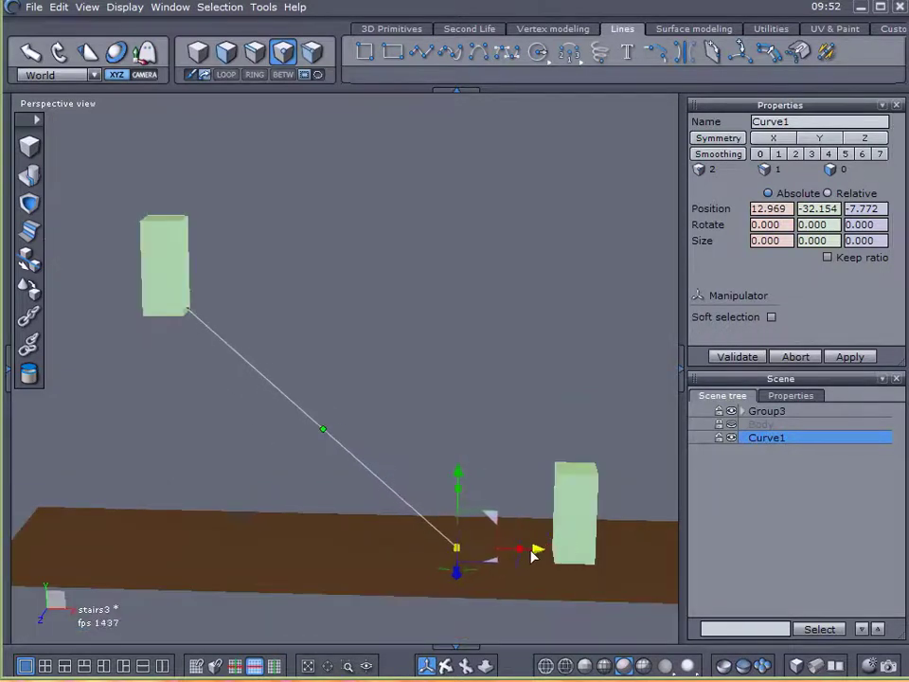
left_click(714, 532)
middle_click_drag(554, 552, 563, 504)
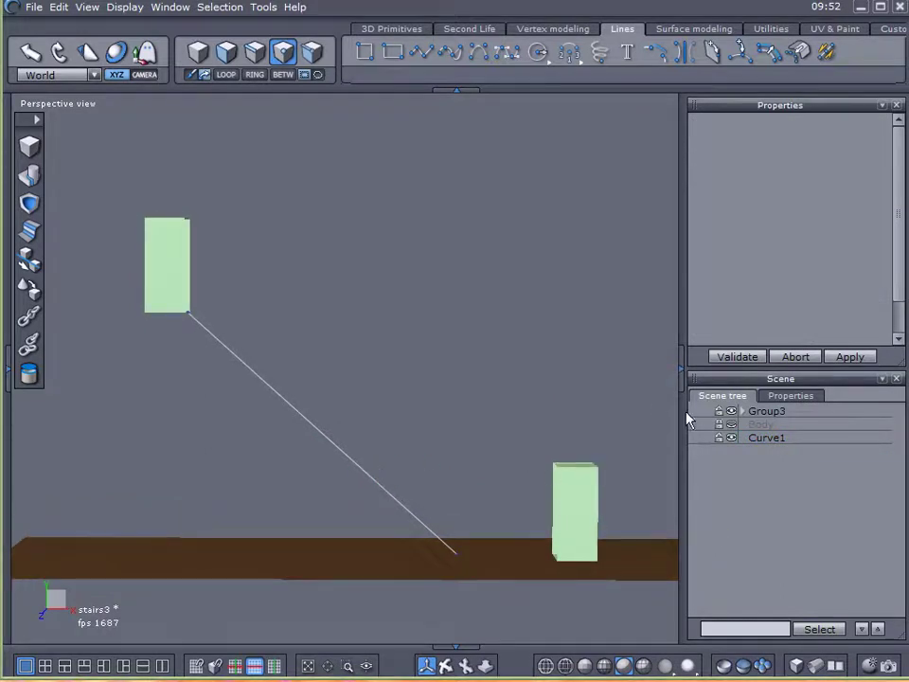
- Lock Group3, which holds the columns, and select the guide line as an object
left_click(719, 411)
left_click(341, 452)
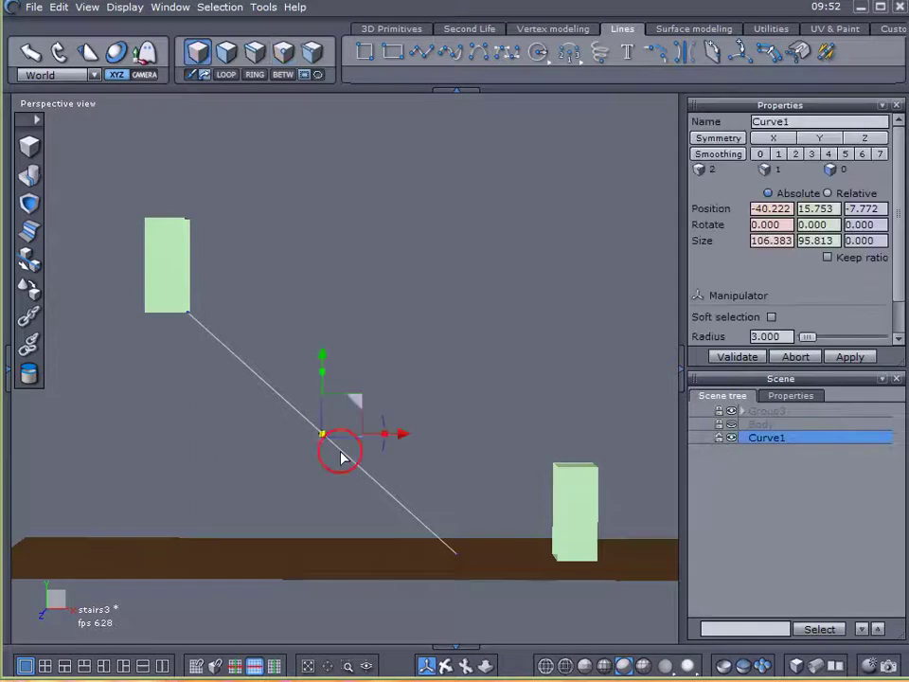
scroll(306, 442, "up", 8)
scroll(319, 442, "down", 5)
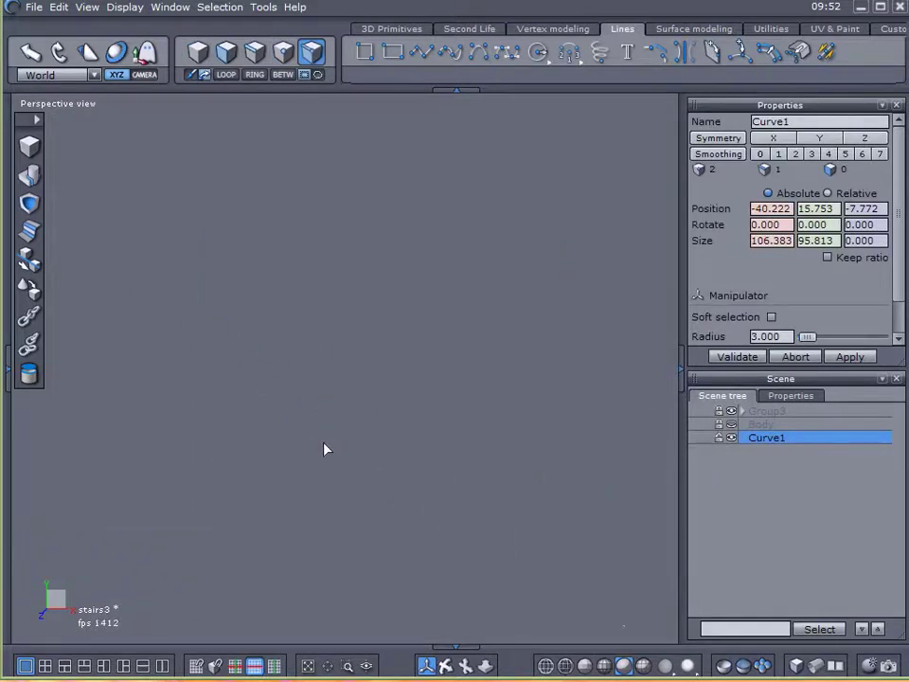
scroll(323, 442, "up", 2)
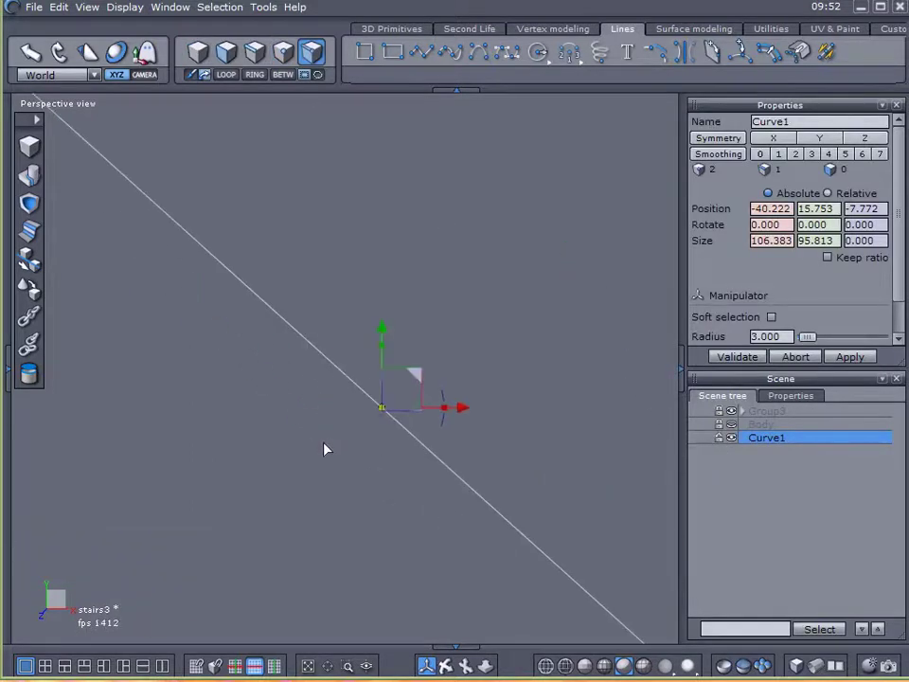
- Increase the guide line's tessellation until it is divided evenly into 20 segments
left_click(549, 29)
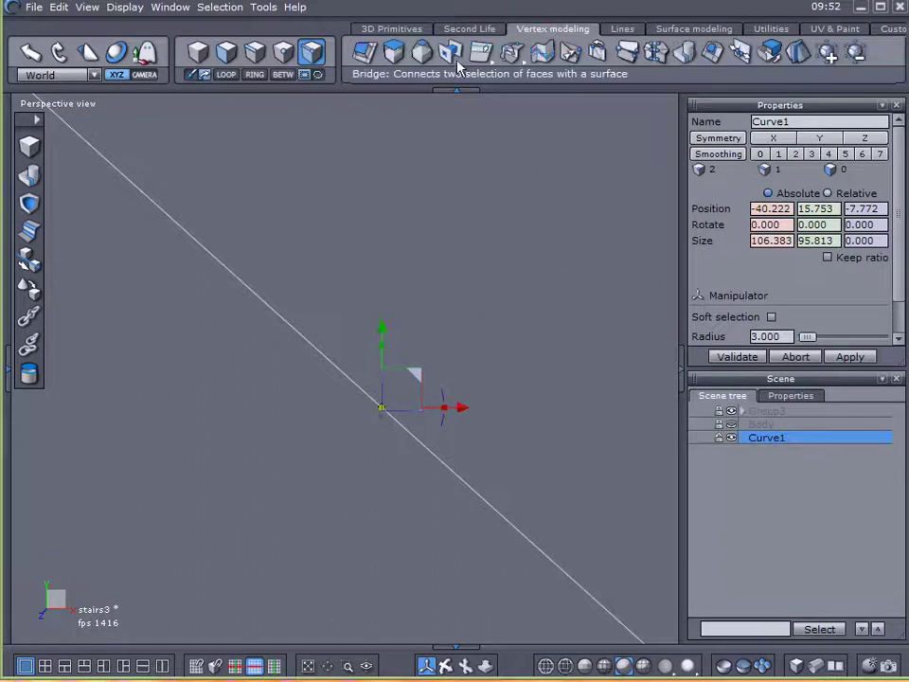
left_click(826, 53)
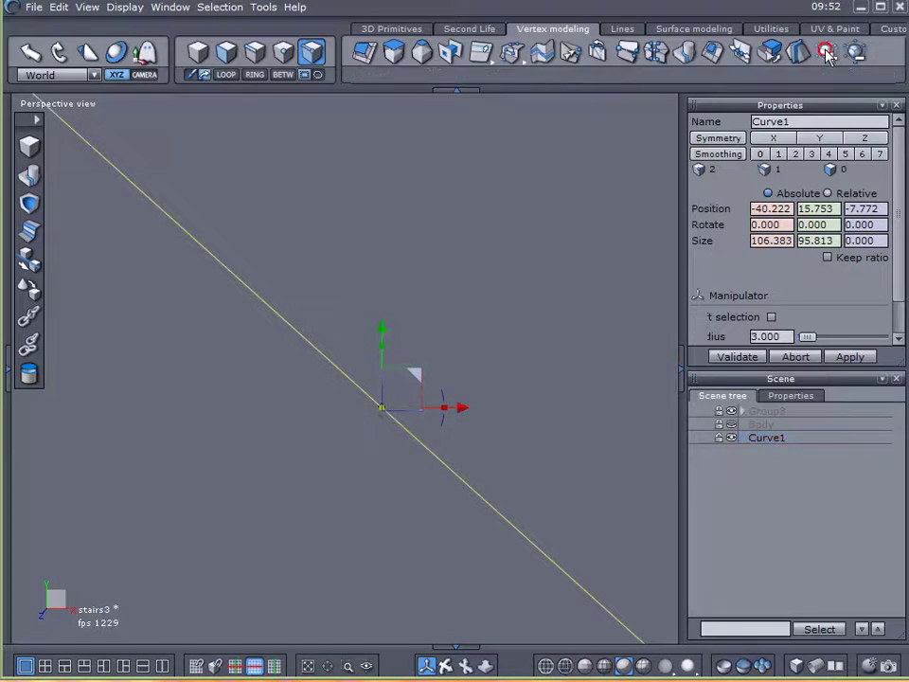
left_click(827, 53)
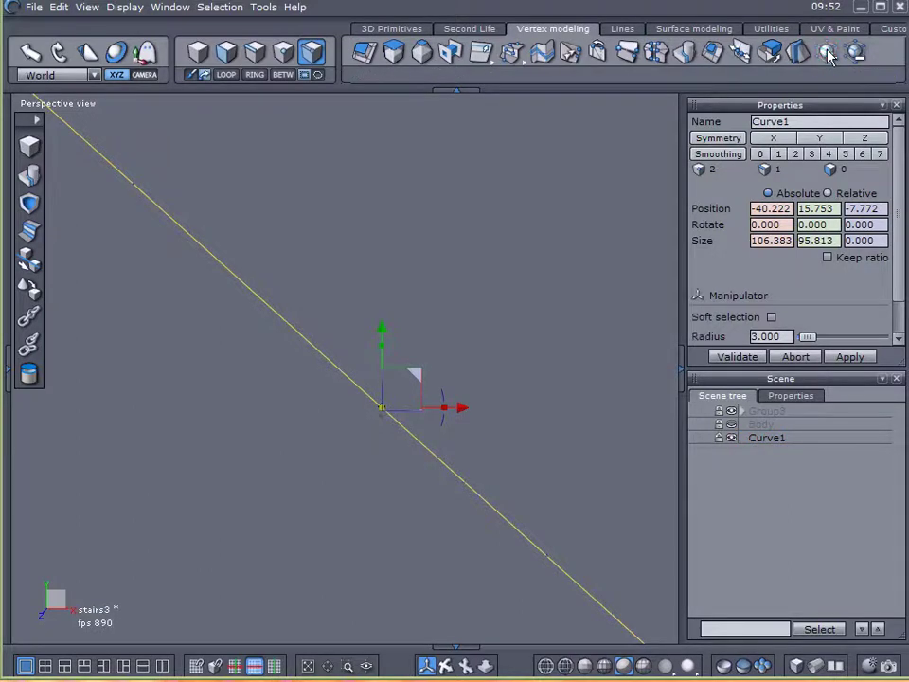
left_click(827, 53)
left_click(827, 54)
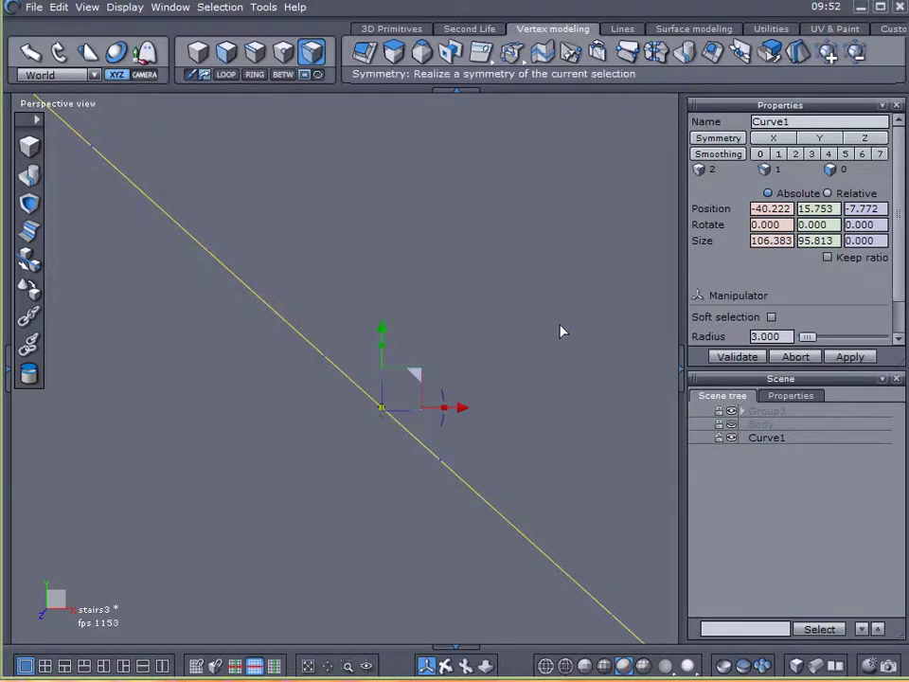
middle_click_drag(560, 332, 295, 300)
scroll(431, 256, "down", 3)
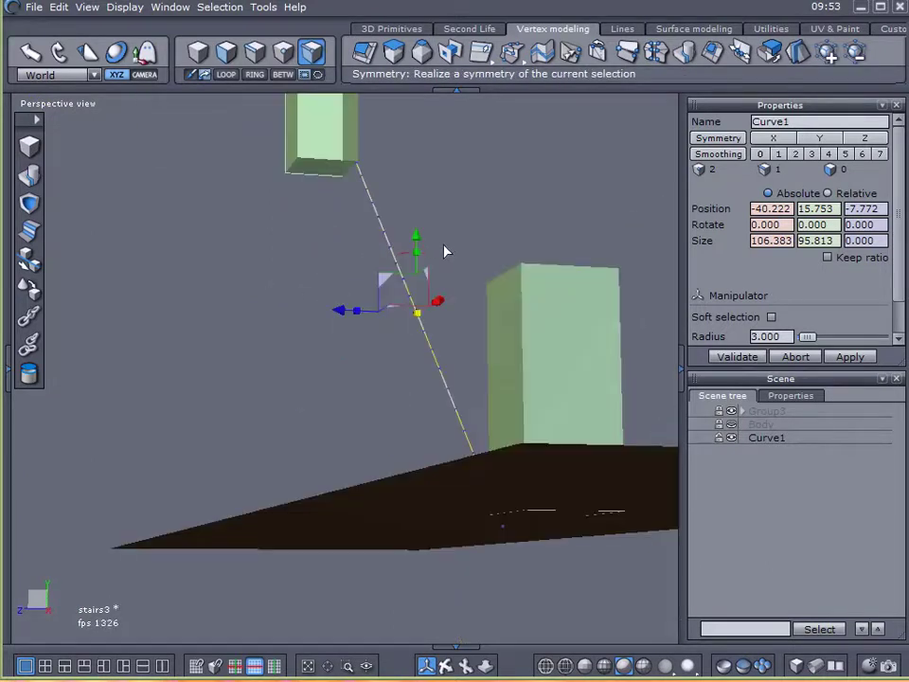
middle_click_drag(444, 250, 377, 322)
left_click(376, 322)
scroll(360, 314, "up", 3)
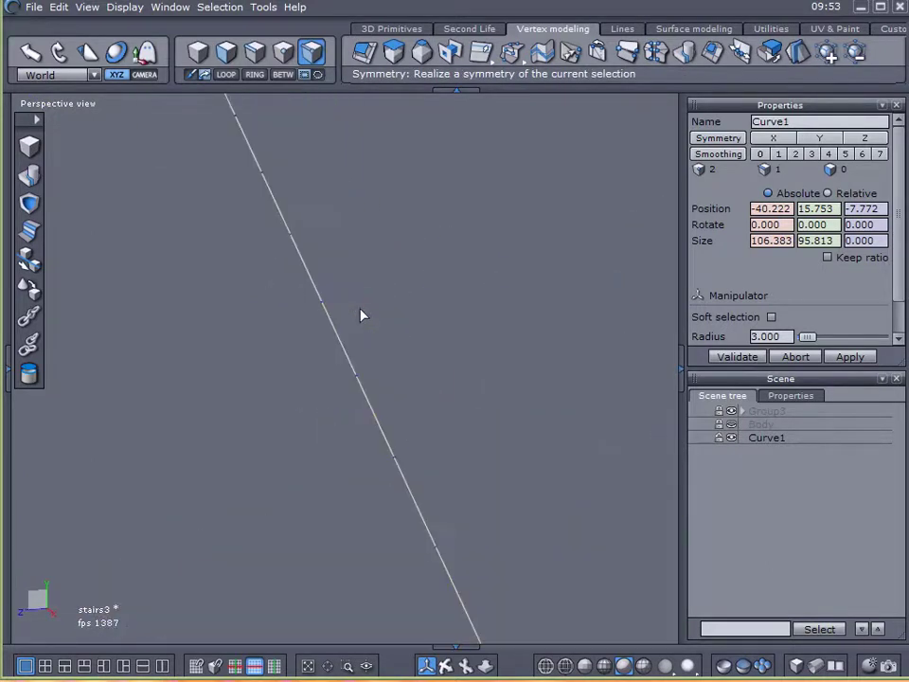
scroll(361, 314, "down", 2)
middle_click_drag(386, 260, 421, 268)
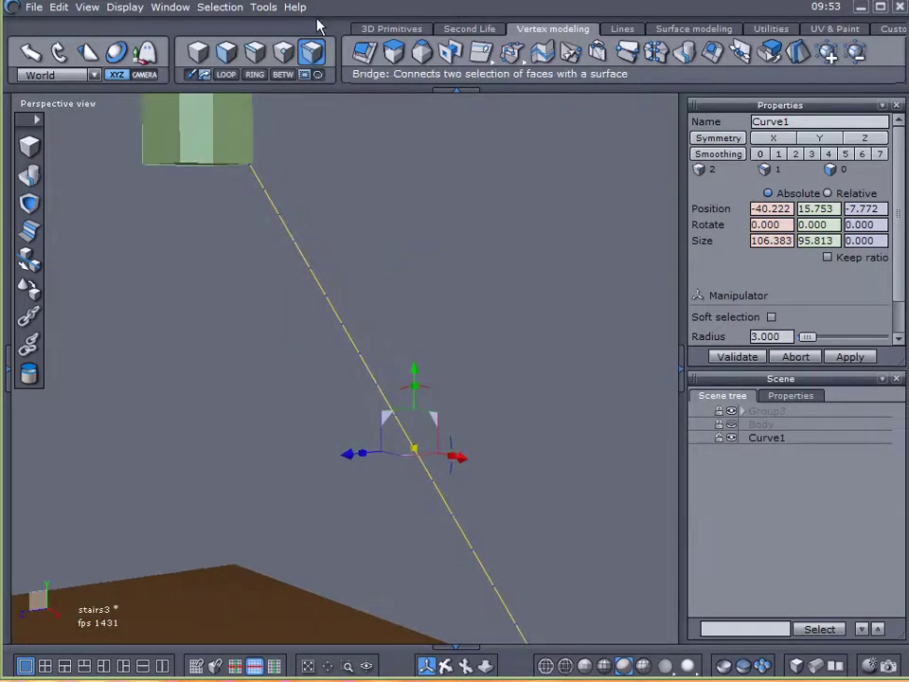
- Bring up the dynamic geometry of the guide line and collapse it to make the subdivision permanent
left_click(268, 9)
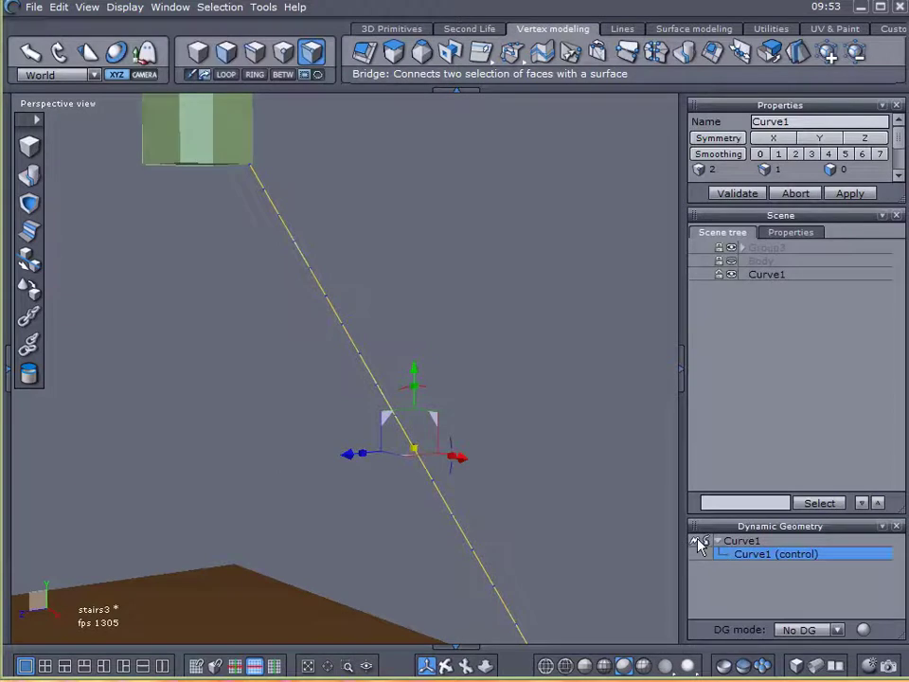
left_click_drag(555, 521, 534, 515, "alt")
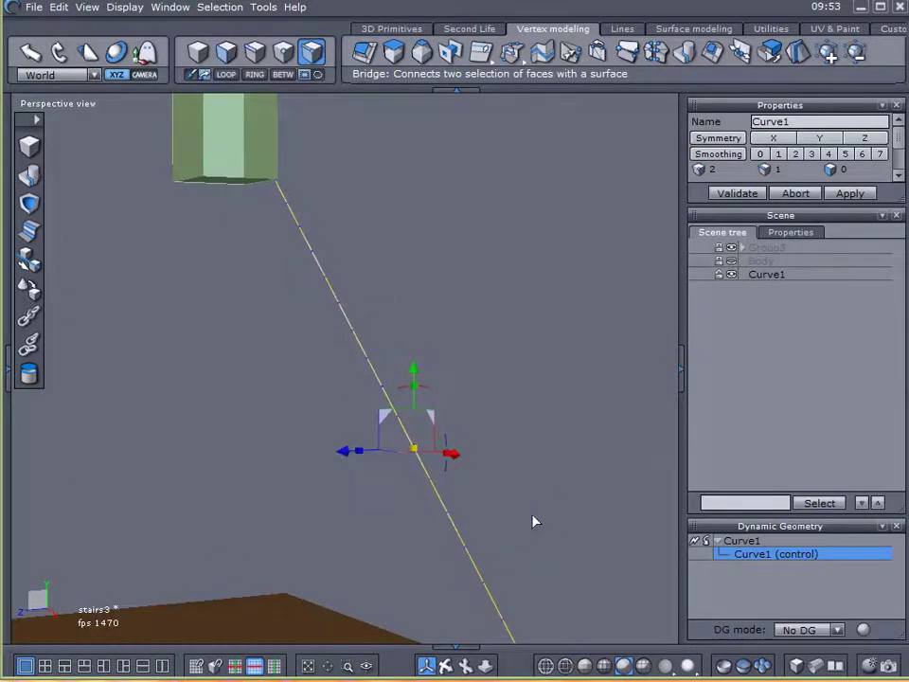
left_click(694, 542)
- Select two alternate points of the line near the upper column and shift them up and outward to form two square trial steps
left_click_drag(363, 446, 538, 479, "alt")
right_click_drag(280, 202, 527, 375, "alt")
left_click_drag(528, 375, 426, 252, "alt")
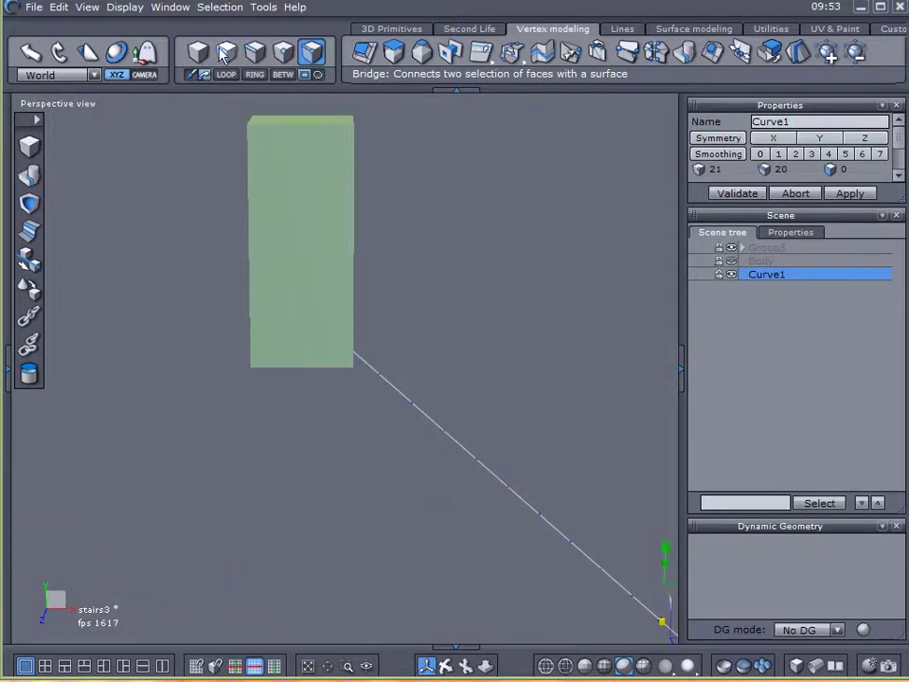
left_click(283, 54)
left_click_drag(482, 414, 457, 421, "alt")
right_click_drag(573, 422, 520, 367, "alt")
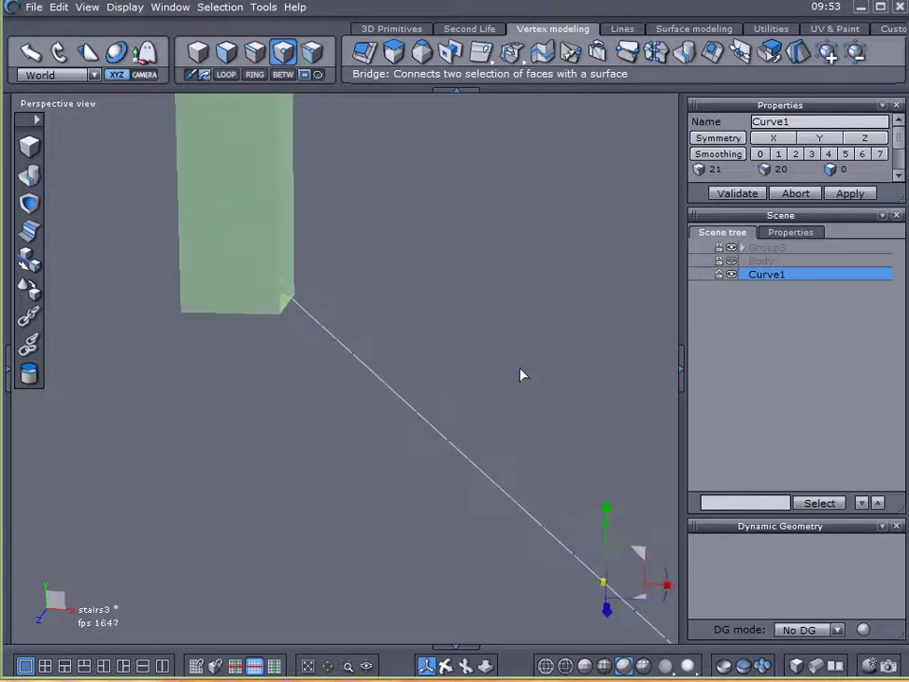
left_click(322, 326)
left_click(390, 357)
left_click(387, 384)
left_click_drag(382, 485, 394, 434, "alt")
scroll(410, 339, "up", 1)
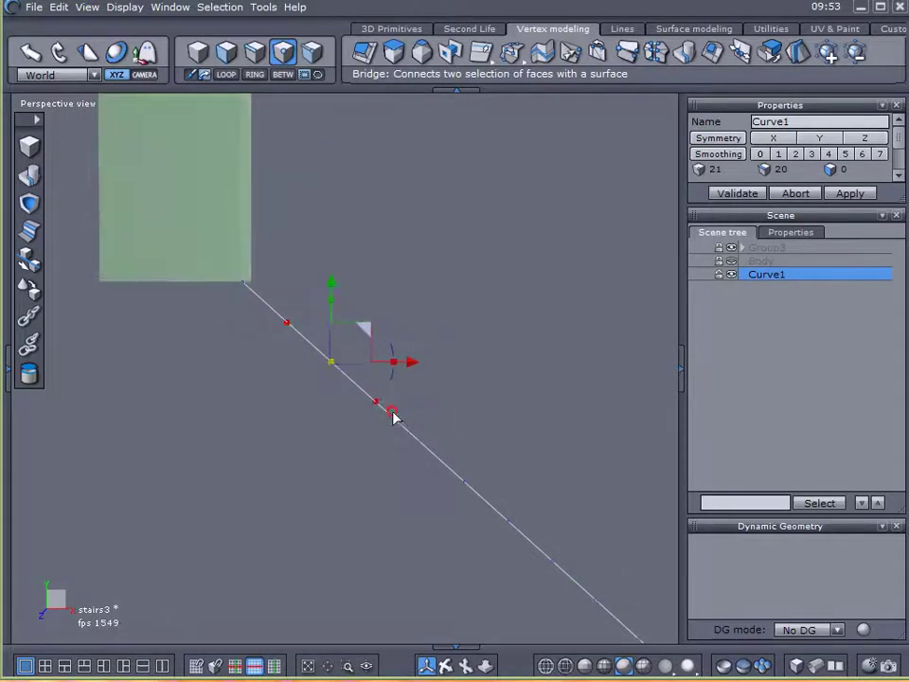
left_click_drag(386, 345, 409, 288)
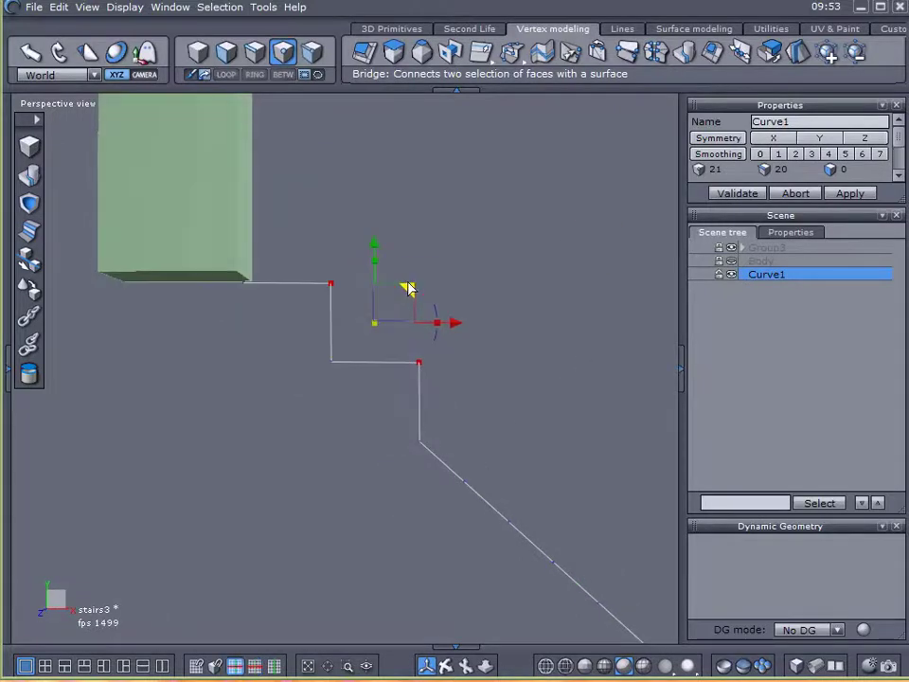
- Unhide the Body figure and examine the trial steps' size against its feet and legs
scroll(534, 398, "down", 3)
scroll(579, 401, "up", 3)
scroll(582, 404, "down", 4)
middle_click_drag(585, 410, 449, 427)
scroll(407, 361, "up", 3)
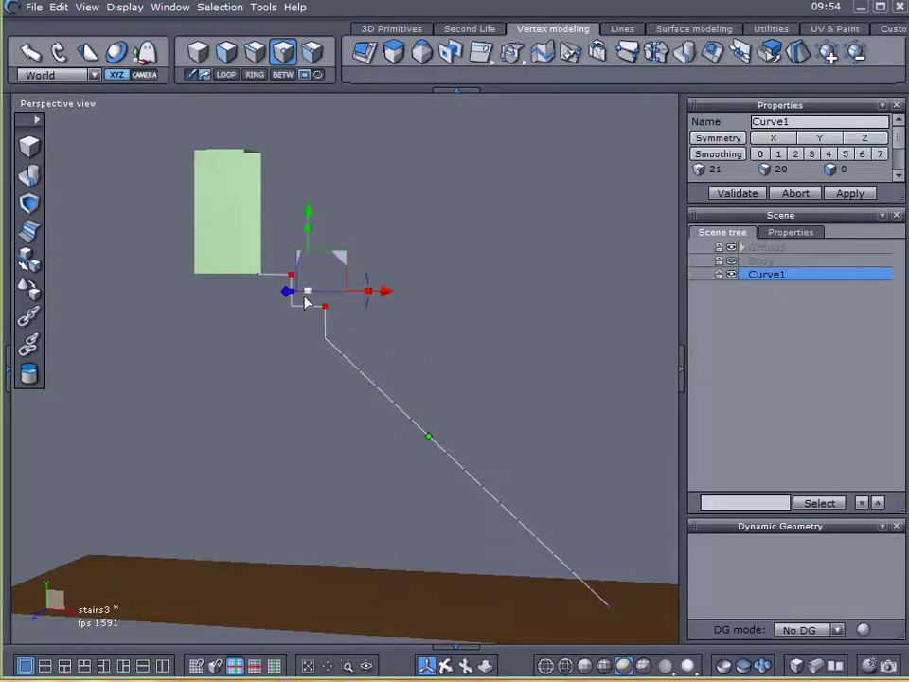
middle_click_drag(570, 515, 431, 515)
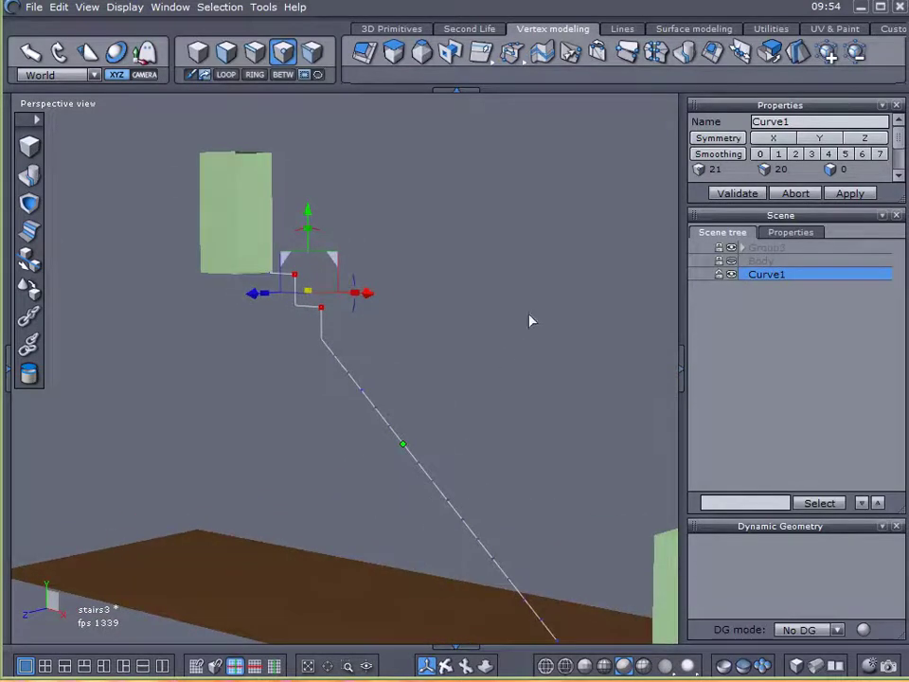
left_click(730, 261)
mouse_move(618, 302)
middle_mouse_down()
mouse_move(563, 322)
mouse_move(618, 297)
middle_mouse_up()
middle_click_drag(361, 235, 512, 248)
left_click(696, 336)
middle_click_drag(534, 358, 502, 362)
scroll(194, 270, "up", 5)
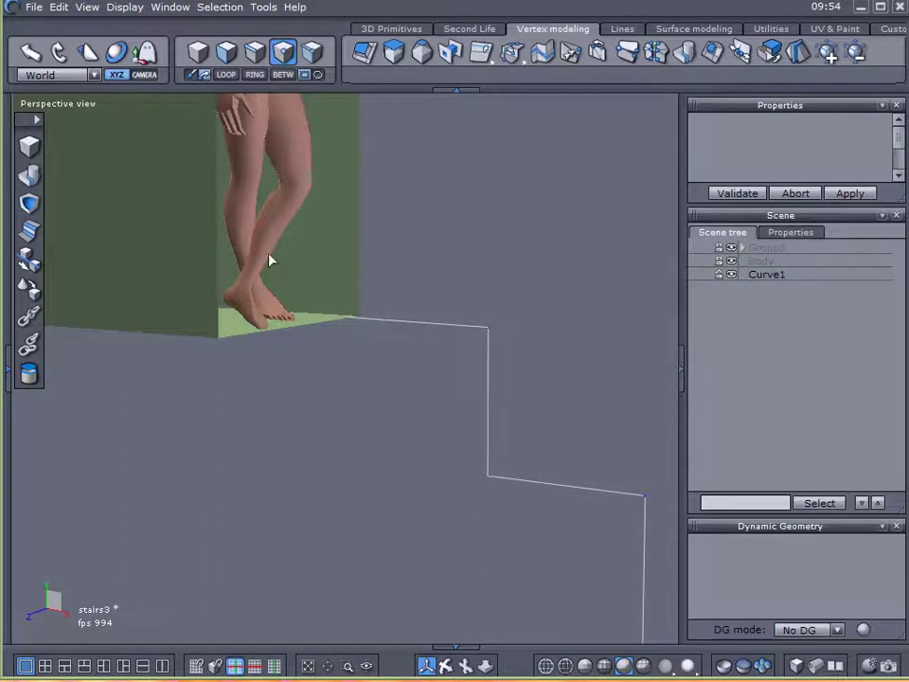
scroll(492, 322, "down", 5)
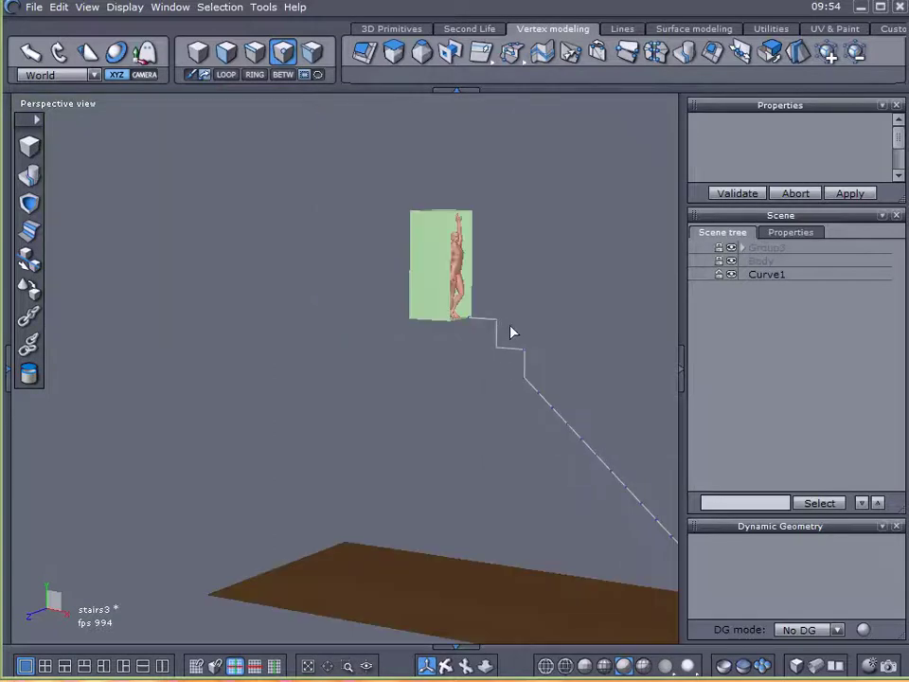
middle_click_drag(499, 307, 398, 297)
scroll(275, 257, "up", 3)
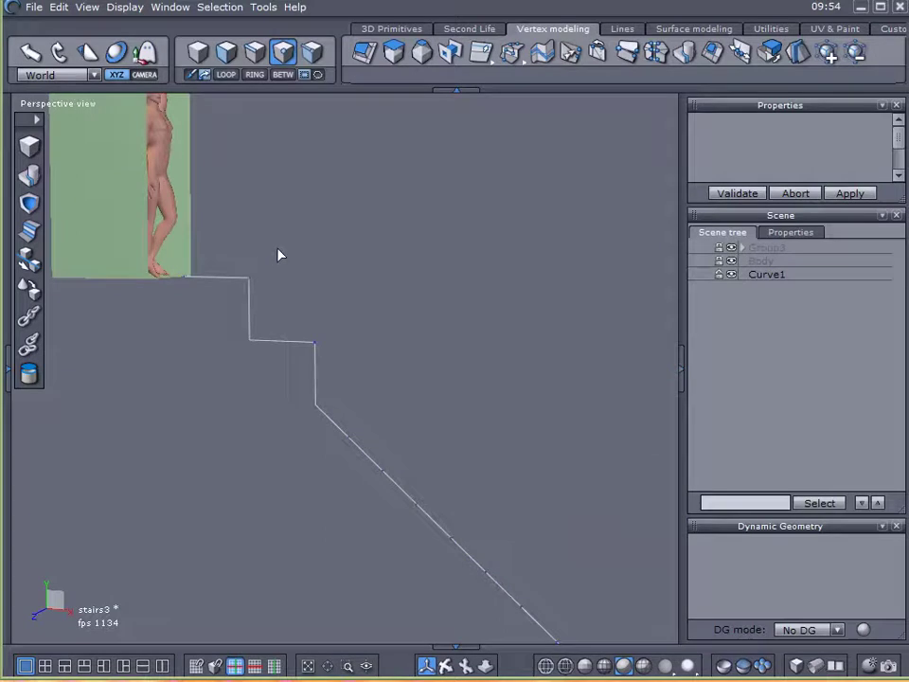
- Undo the Body display and the two trial steps on the 20-segment line
key("ctrl+z")
key("ctrl+z")
key("ctrl+z")
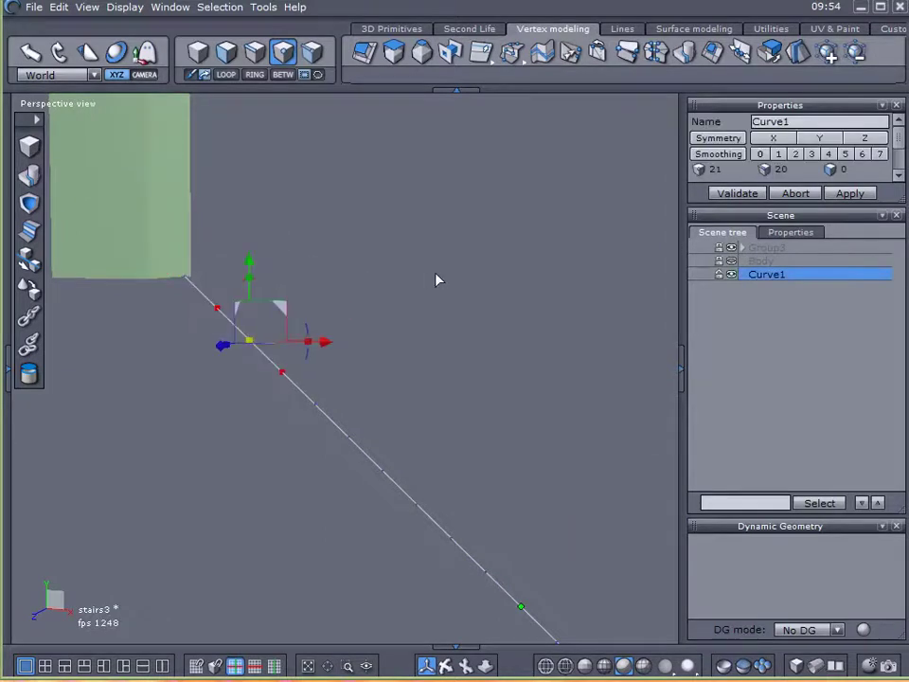
- Tessellate the guide line further into 40 segments and collapse its dynamic geometry
scroll(440, 296, "down", 3)
middle_click_drag(537, 337, 503, 324)
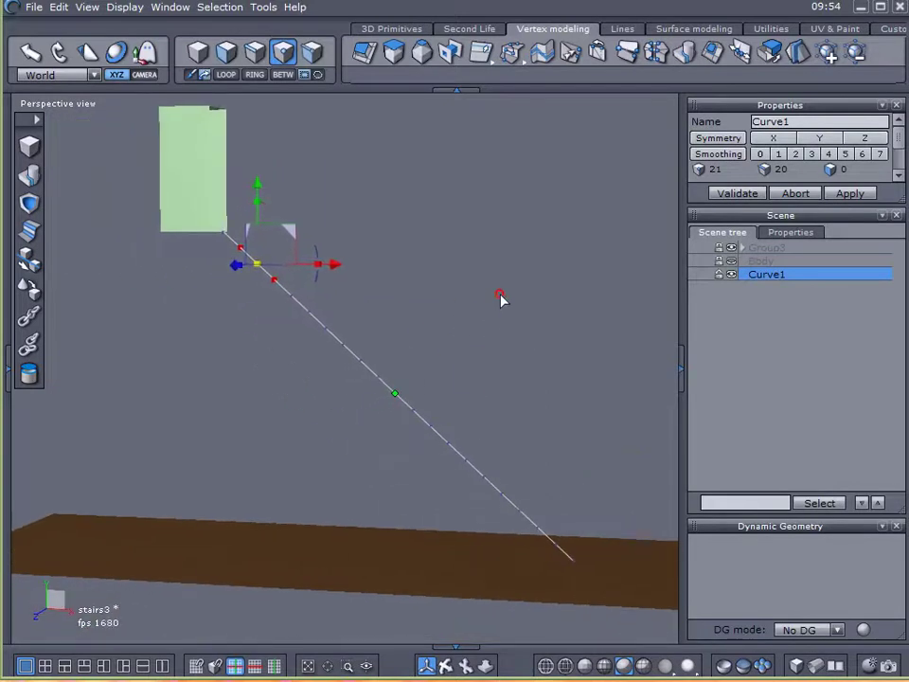
scroll(417, 328, "up", 1)
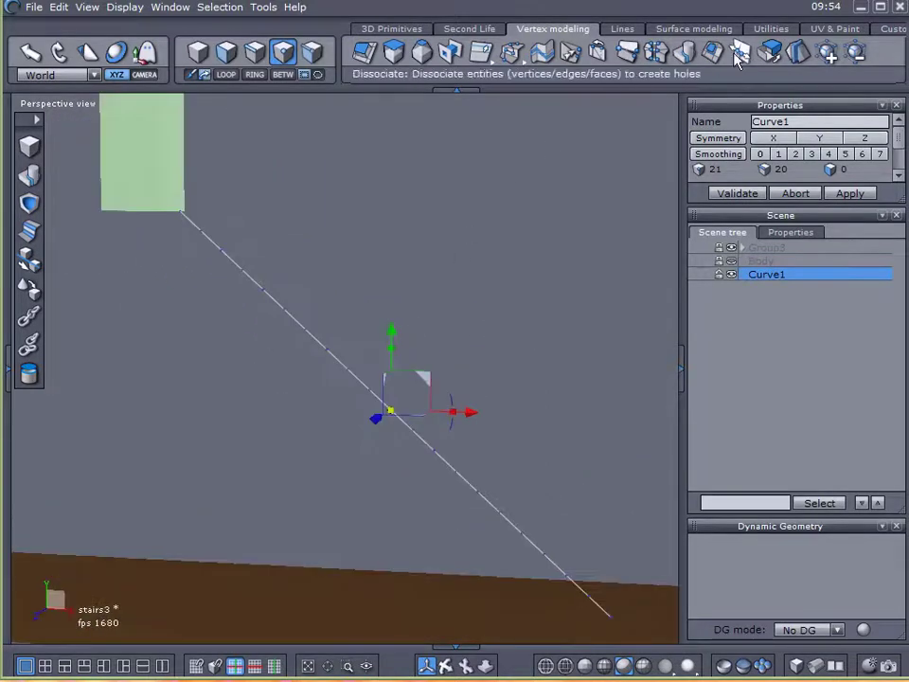
left_click(826, 54)
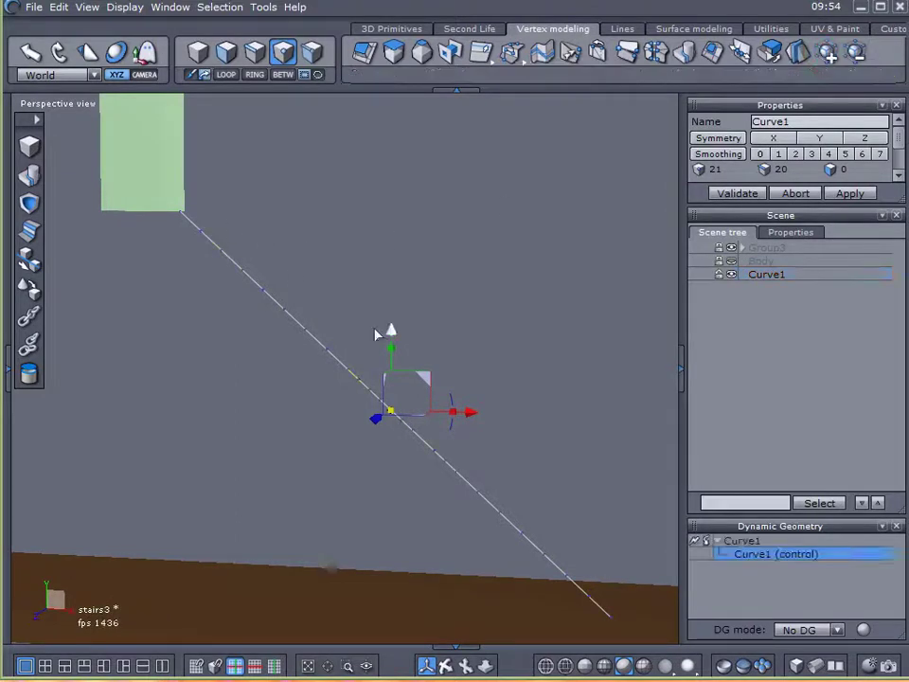
left_click(697, 544)
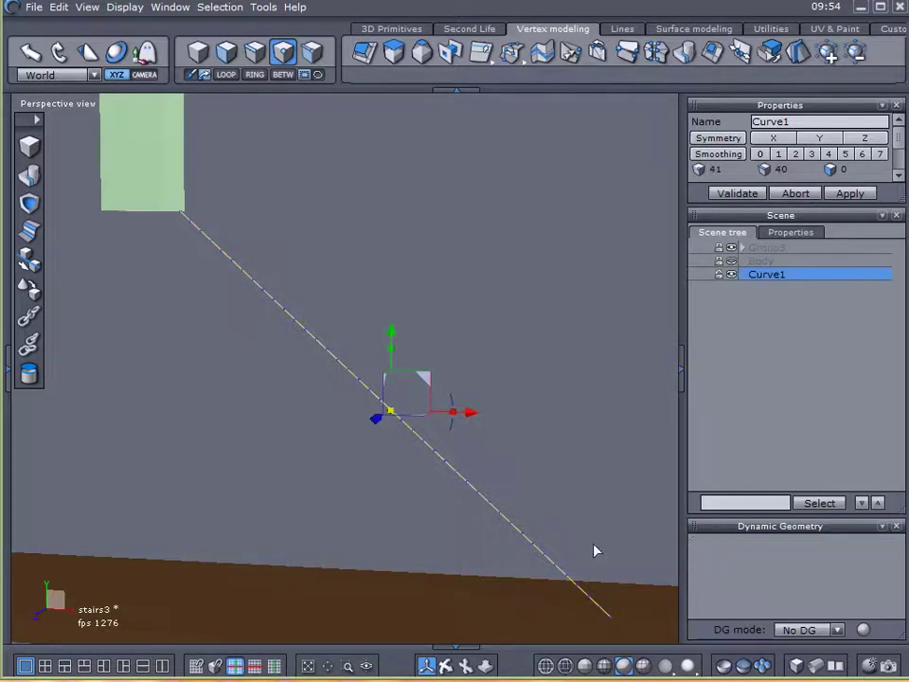
- Select two alternate points just below the upper column on the finer line and offset them together to form two smaller square steps
scroll(214, 276, "up", 3)
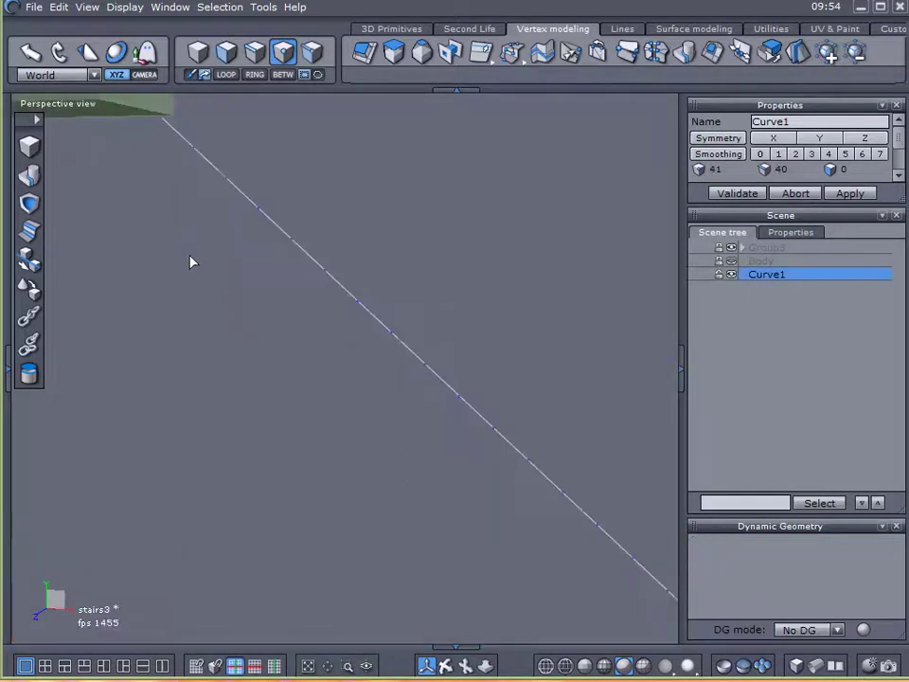
left_click(194, 149)
left_click(259, 210, "shift")
left_click(101, 327)
middle_click_drag(161, 335, 185, 370)
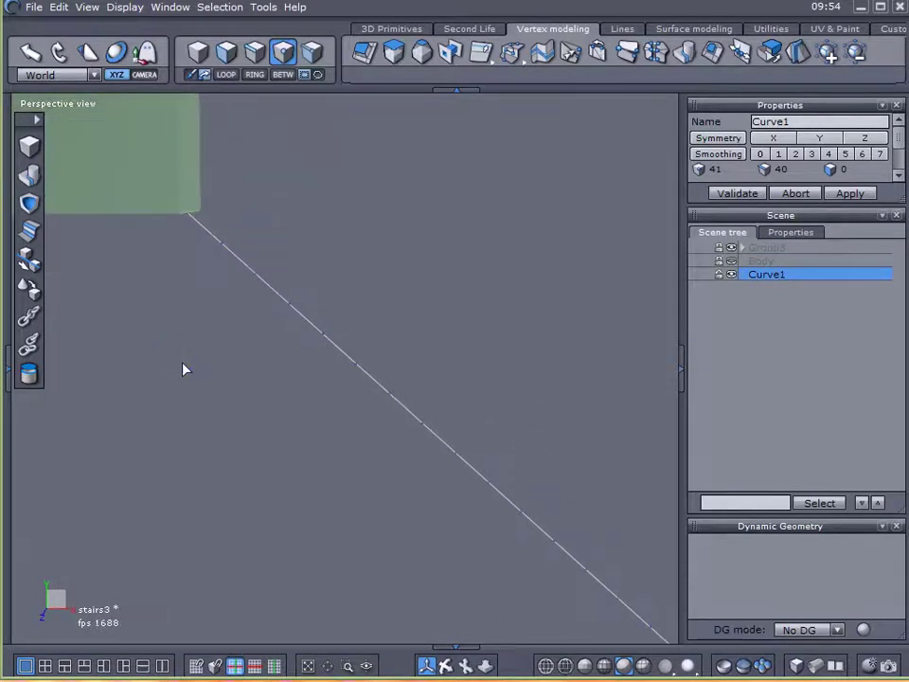
left_click(222, 239)
left_click(291, 302, "shift")
left_click_drag(297, 237, 322, 212)
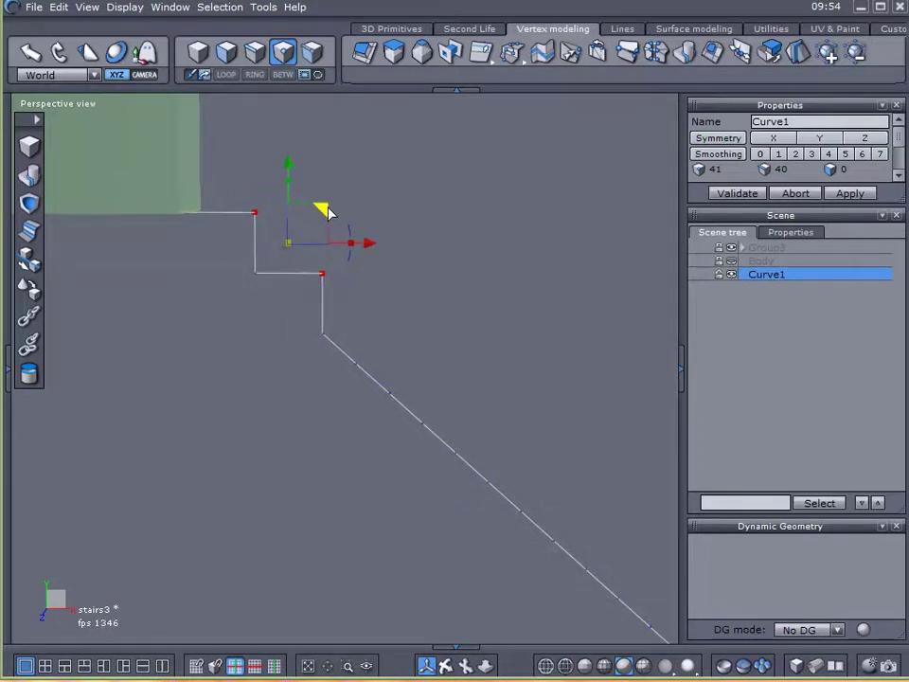
- Unhide the Body figure again and examine how the smaller steps compare with its feet
scroll(483, 286, "down", 3)
middle_click_drag(502, 311, 250, 339)
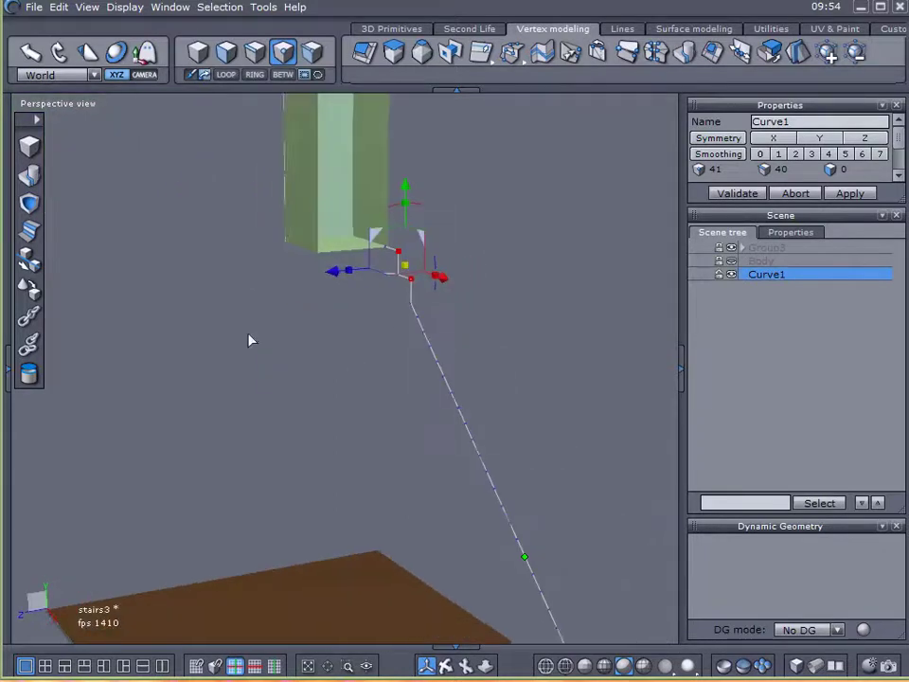
left_click(731, 260)
left_click(733, 329)
left_click_drag(644, 333, 376, 345, "alt")
middle_click_drag(376, 345, 432, 317)
scroll(252, 221, "up", 3)
scroll(252, 221, "down", 2)
scroll(306, 287, "up", 1)
left_click_drag(392, 383, 361, 358, "alt")
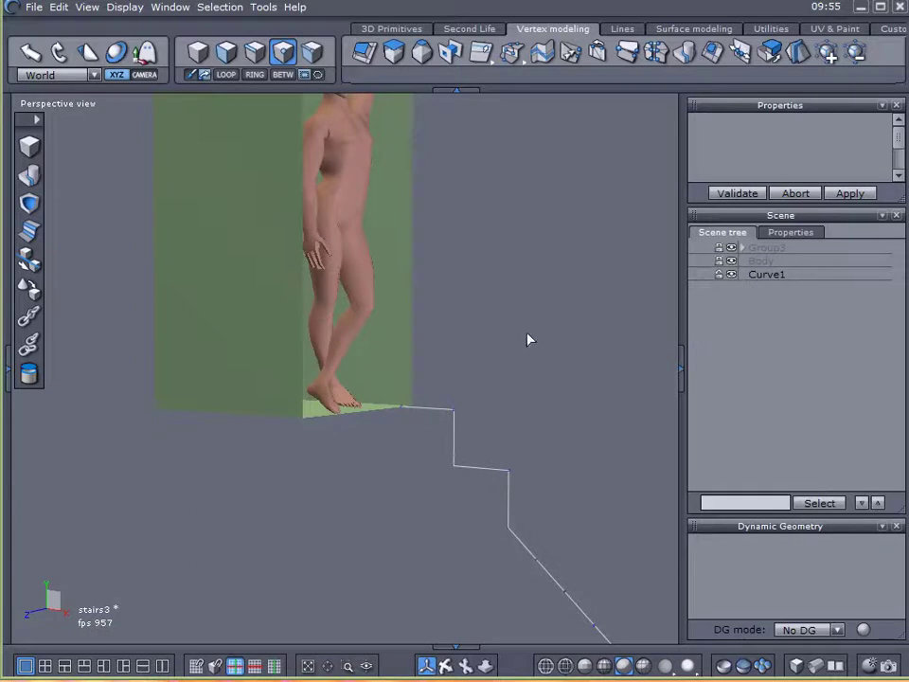
- Undo the Body display and the two smaller trial steps on the 40-segment line
key("ctrl+z")
key("ctrl+z")
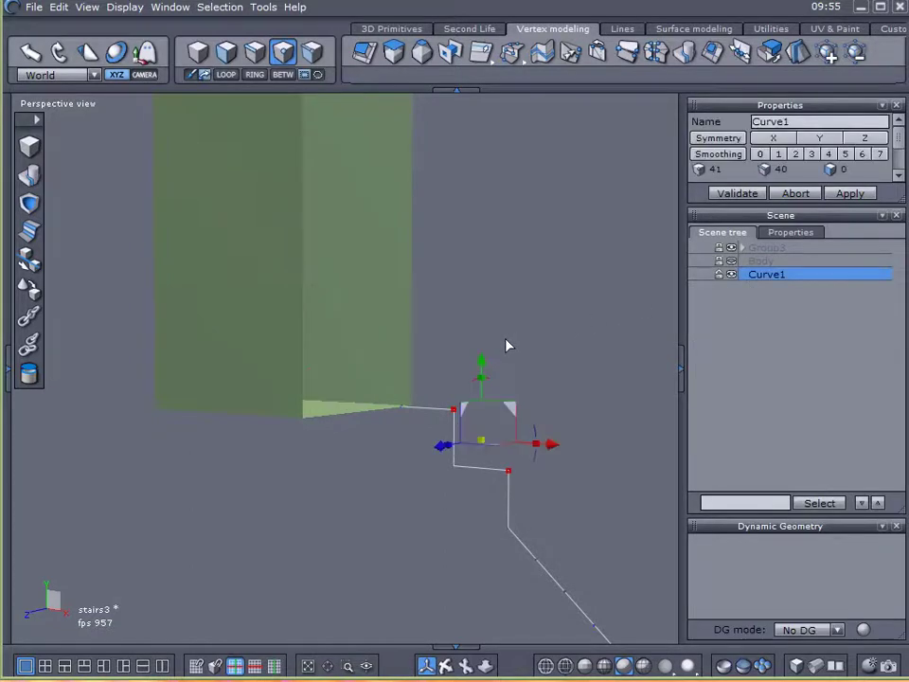
scroll(505, 346, "down", 3)
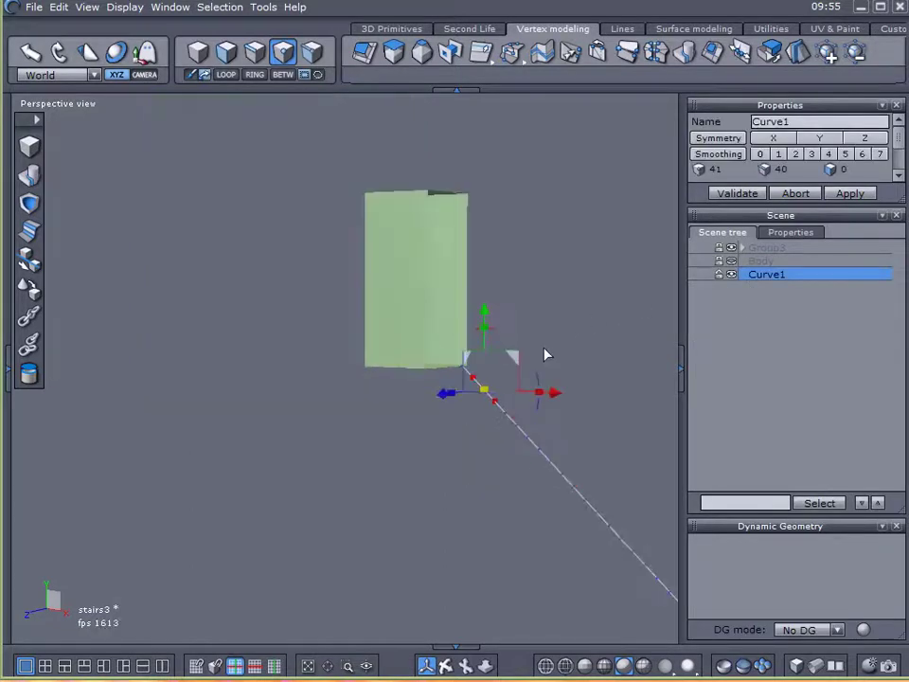
- Select all points of the 40-segment guide line
middle_click_drag(551, 353, 445, 316)
left_click_drag(445, 316, 484, 393, "alt")
middle_click_drag(483, 393, 424, 331)
left_click_drag(469, 369, 462, 355, "alt")
left_click(282, 56)
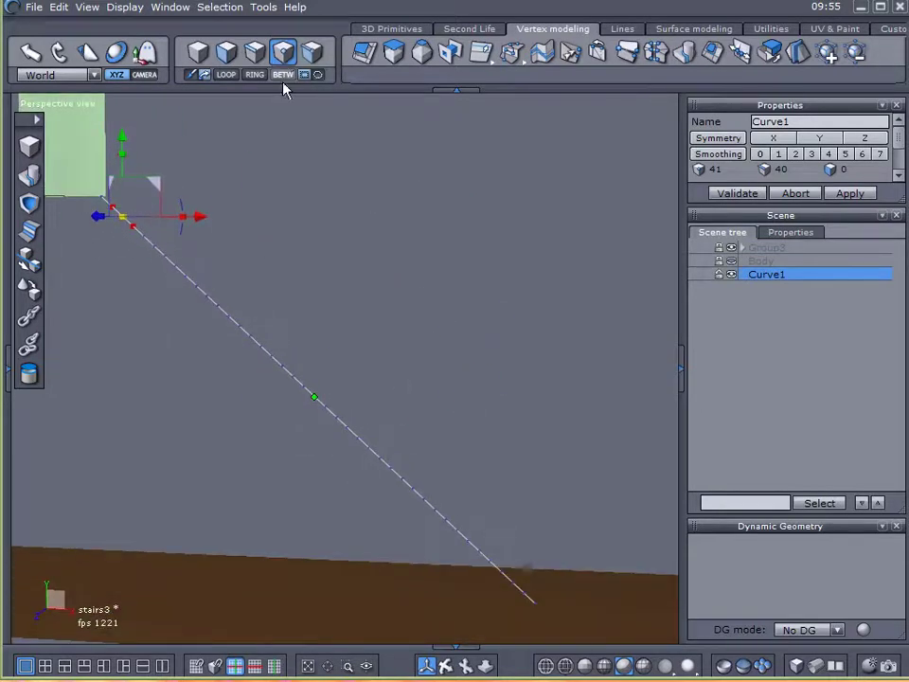
key("ctrl+a")
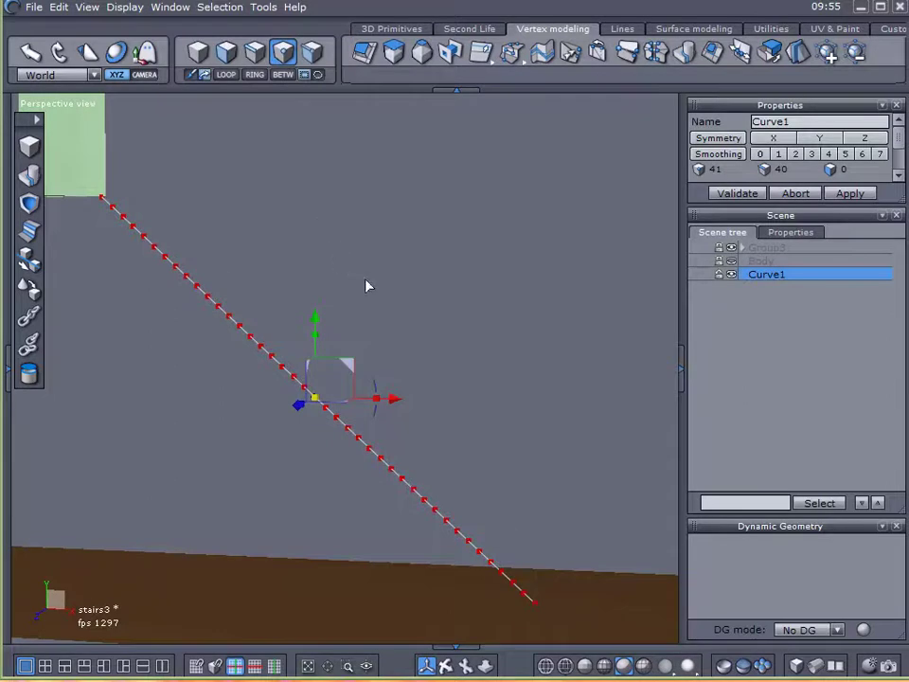
- Reduce the selection to every second point with Select '1 over n', using an offset of 2, and validate it
right_click(381, 190)
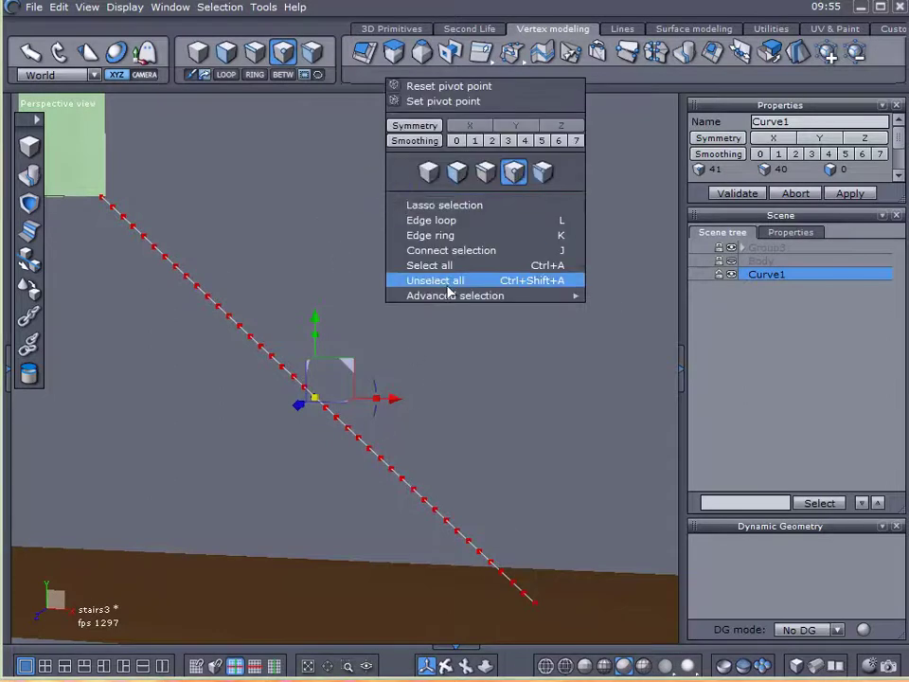
mouse_move(450, 303)
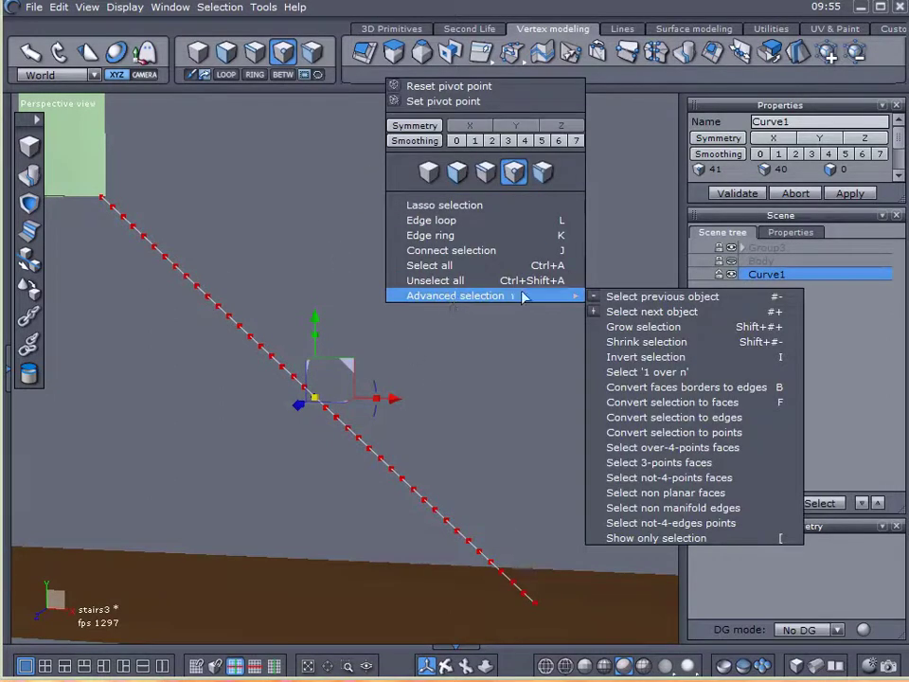
left_click(666, 372)
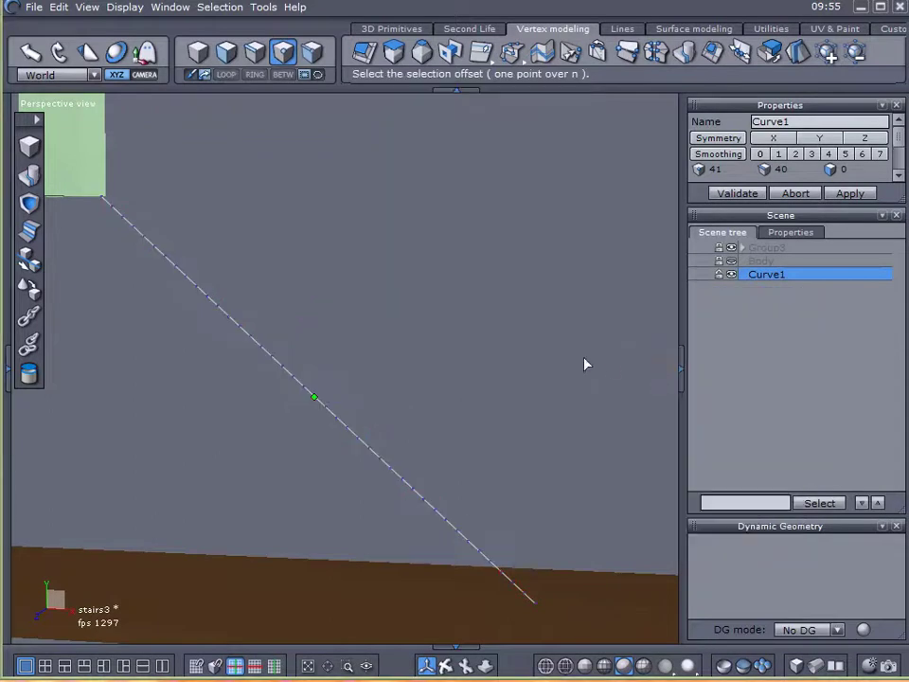
middle_click_drag(461, 352, 486, 359)
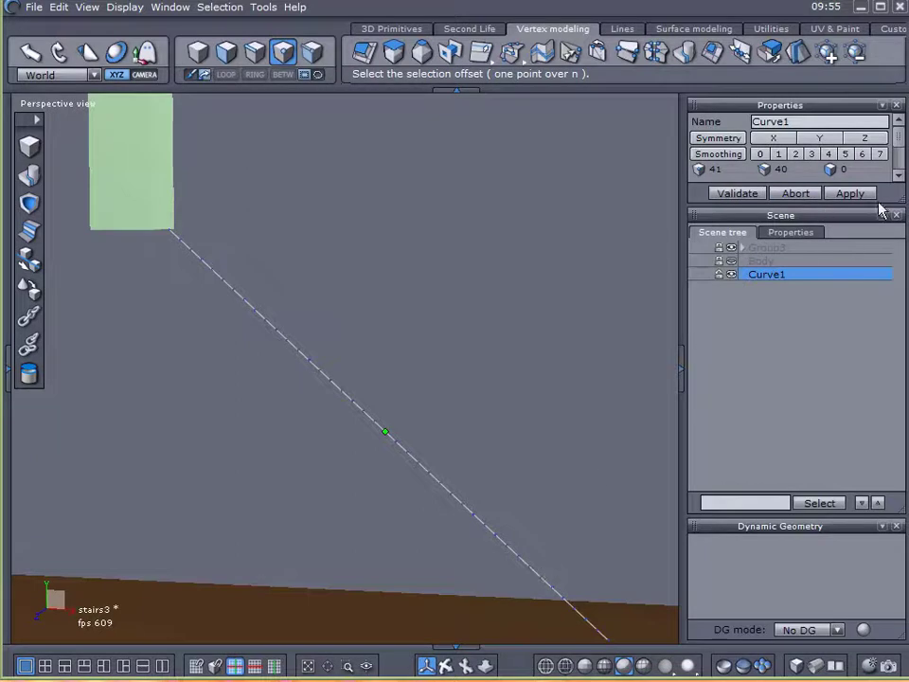
left_click_drag(885, 204, 890, 428)
left_click(778, 216)
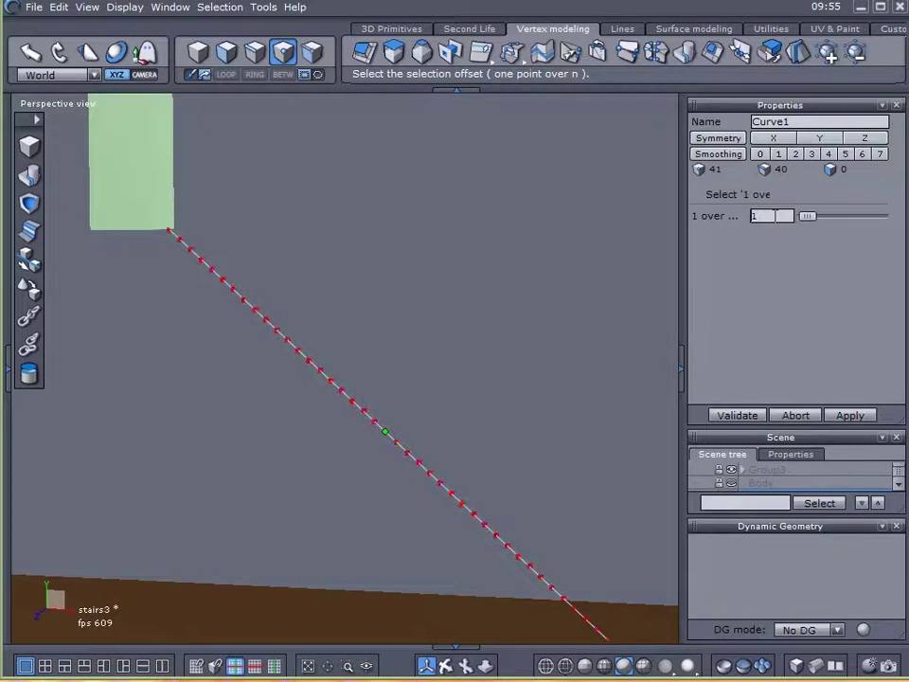
scroll(775, 215, "up", 1)
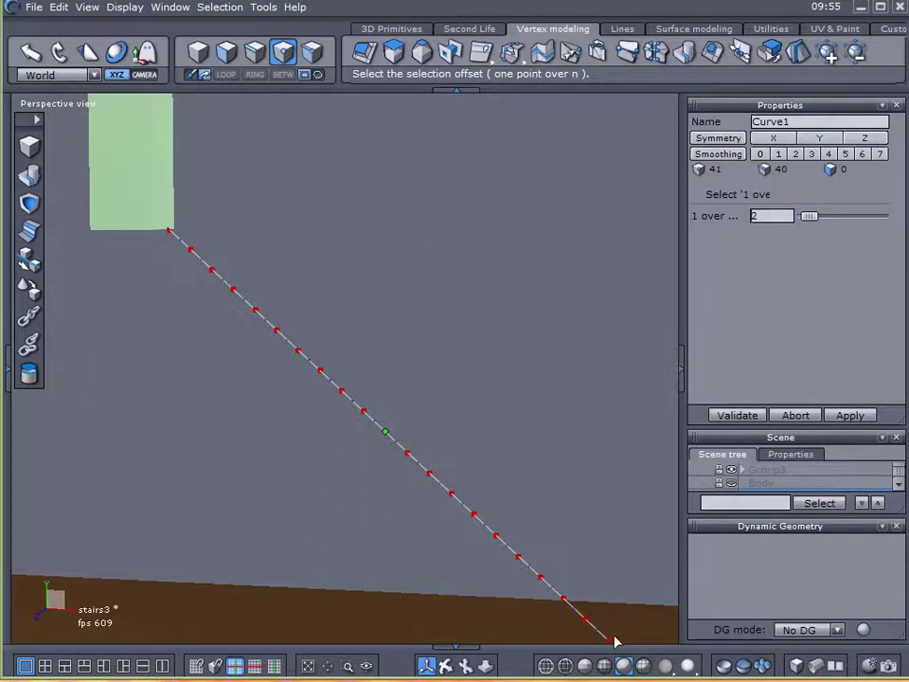
left_click(736, 415)
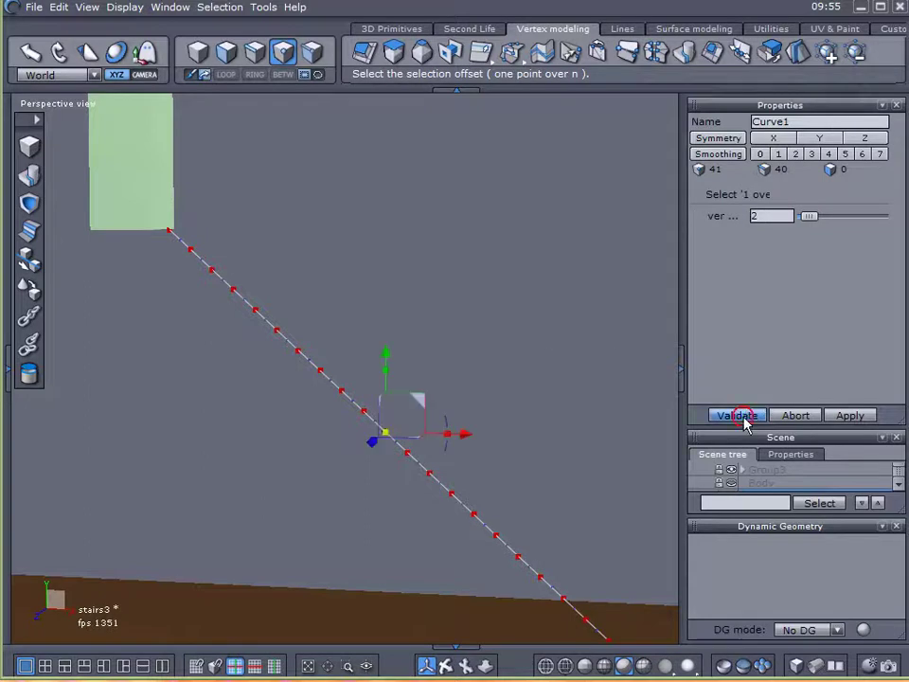
- Invert the point selection so that the other alternate points, excluding the line's end points, are selected
scroll(217, 283, "up", 2)
middle_click_drag(288, 408, 162, 449)
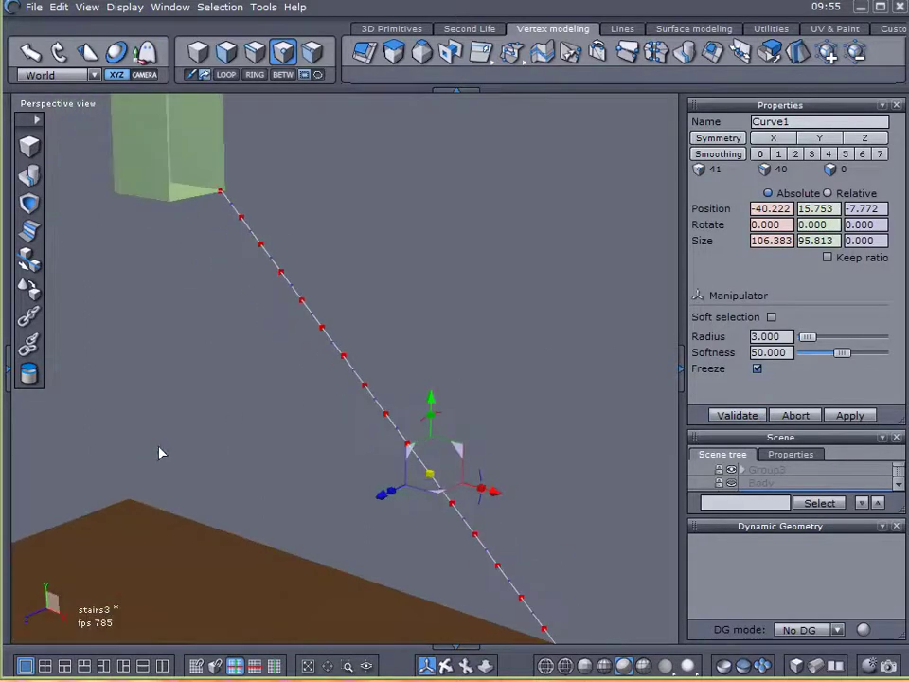
scroll(229, 255, "up", 2)
left_click_drag(214, 281, 315, 271, "alt")
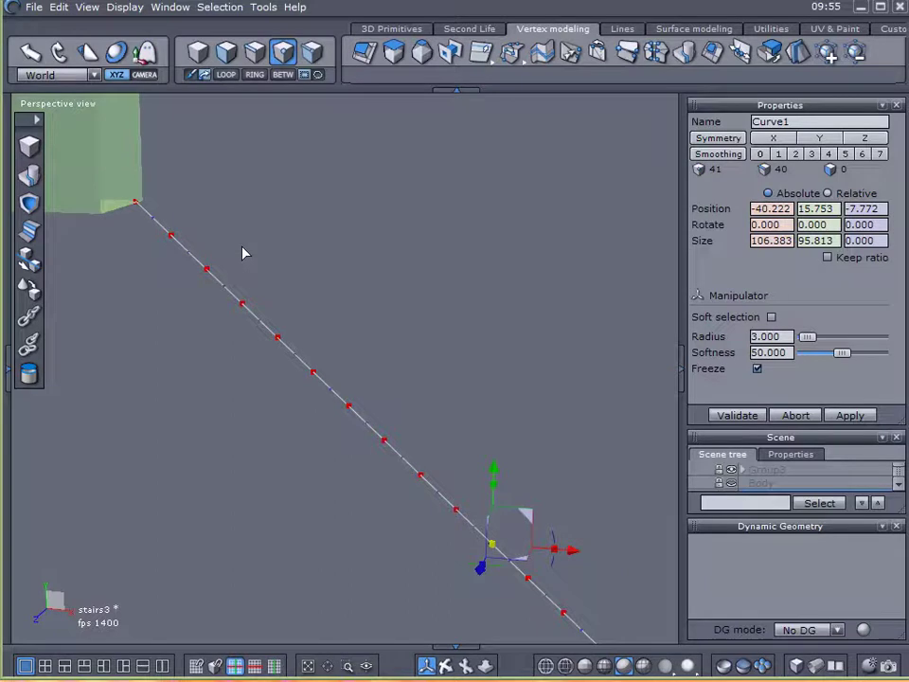
key("ctrl+i")
- Try offsetting the alternate points diagonally by eye into steps, undoing each attempt
middle_click_drag(489, 365, 469, 331)
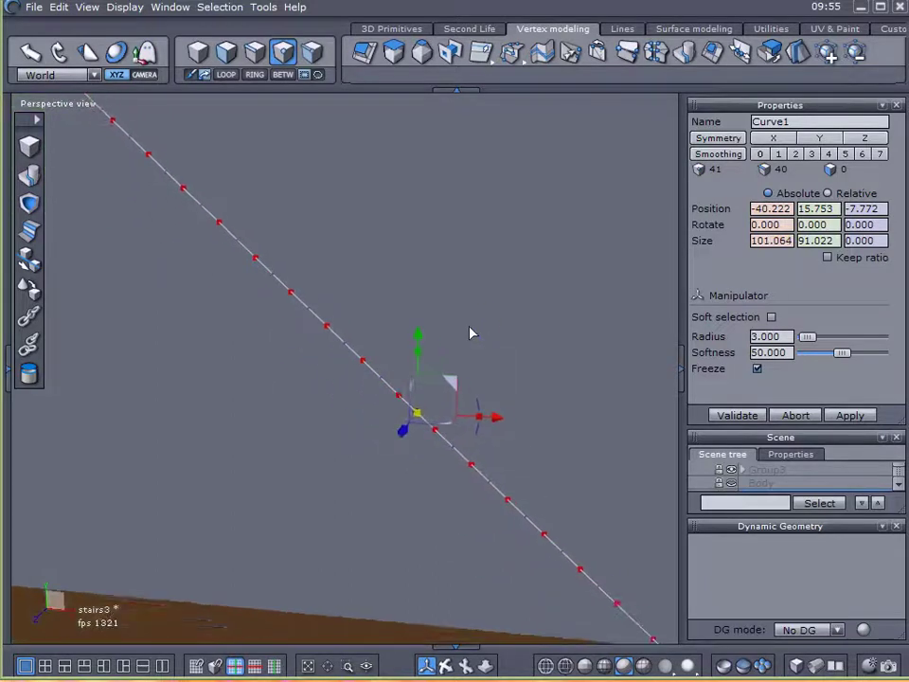
left_click_drag(469, 331, 528, 275, "alt")
scroll(420, 398, "up", 3)
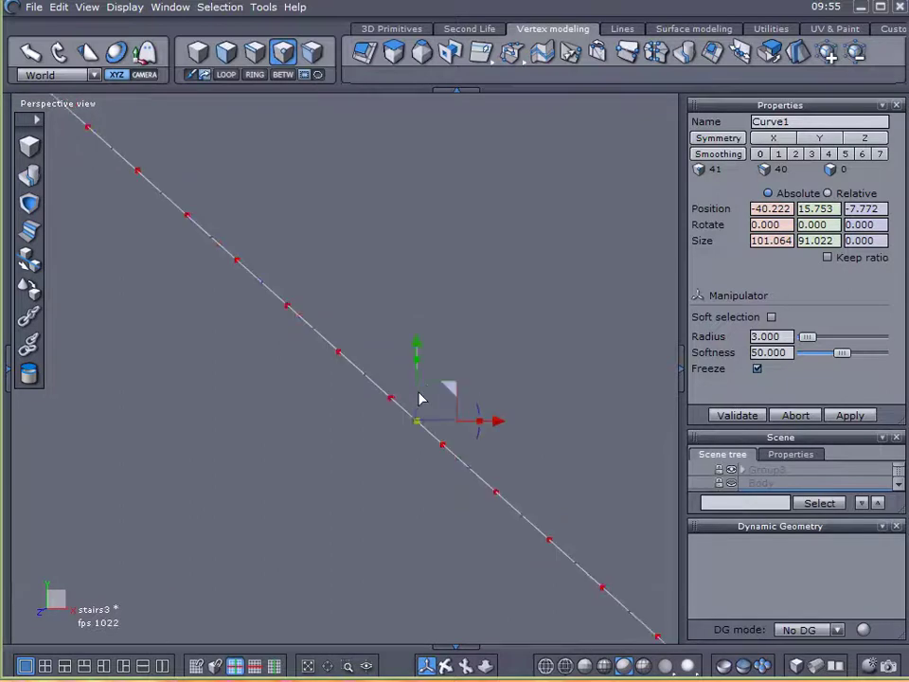
middle_click_drag(494, 388, 492, 382)
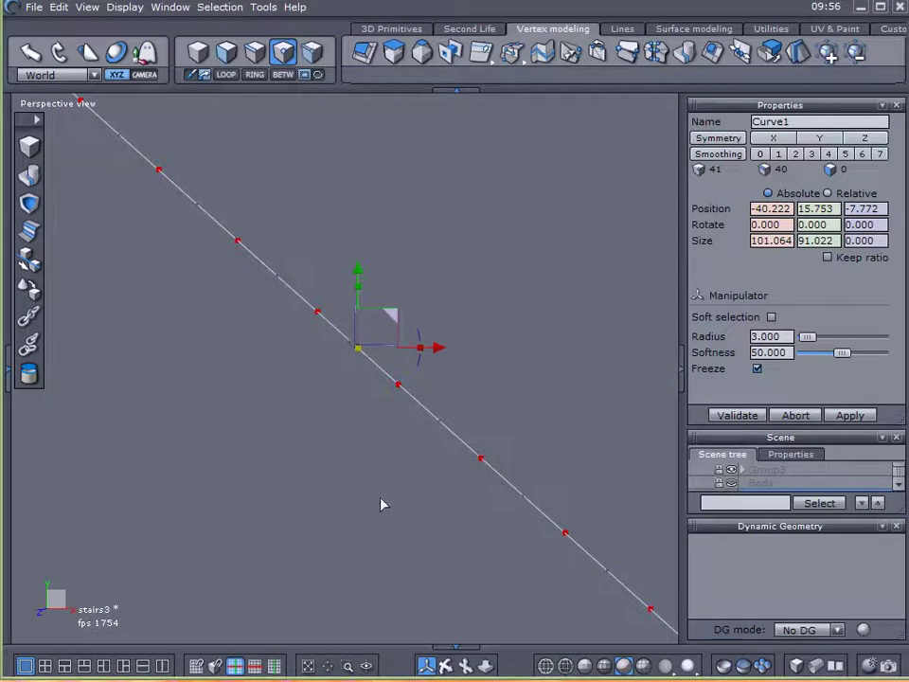
left_click_drag(389, 315, 431, 282)
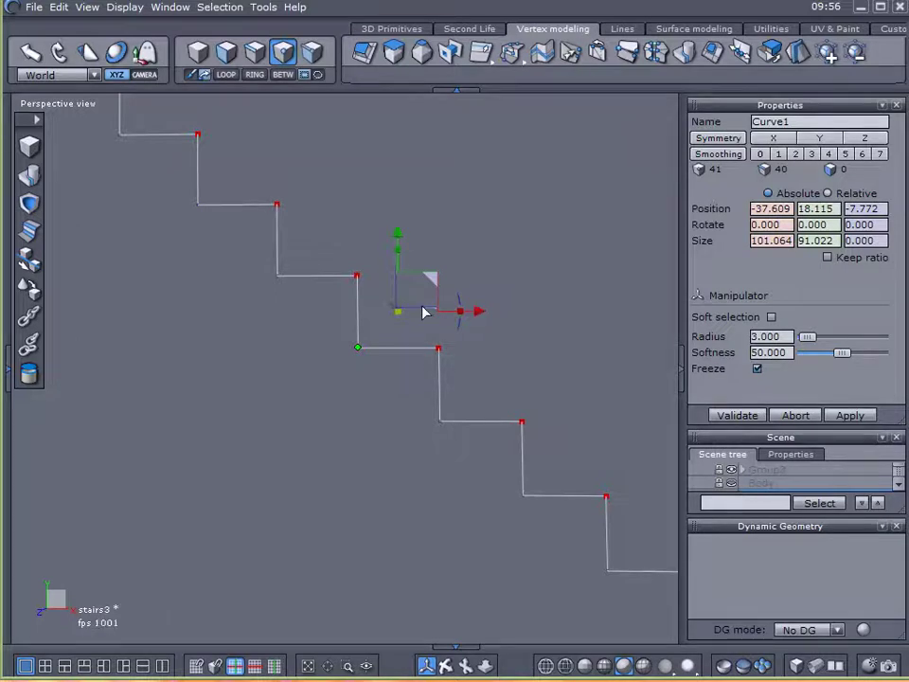
mouse_move(432, 279)
left_mouse_down()
mouse_move(408, 292)
mouse_move(424, 273)
left_mouse_up()
left_click_drag(430, 273, 353, 351)
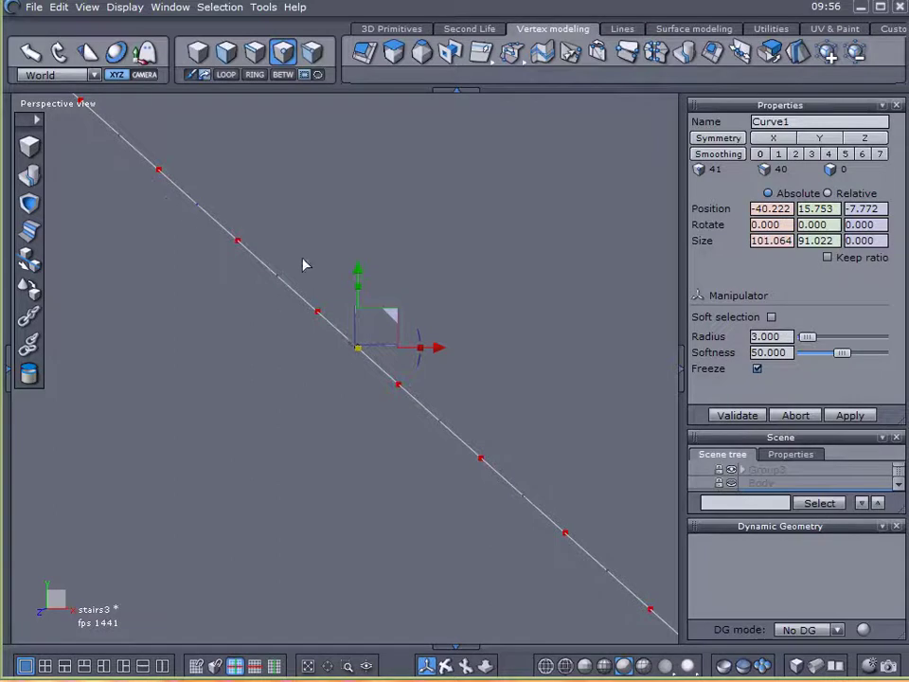
left_click_drag(393, 312, 430, 270)
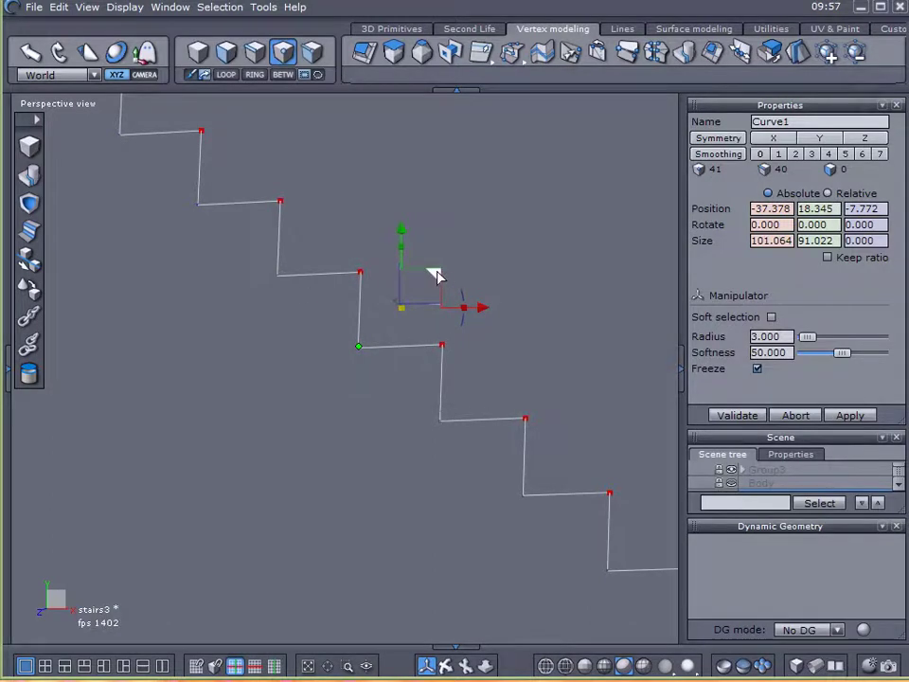
mouse_move(430, 274)
left_mouse_down()
mouse_move(408, 300)
mouse_move(432, 276)
mouse_move(436, 286)
left_mouse_up()
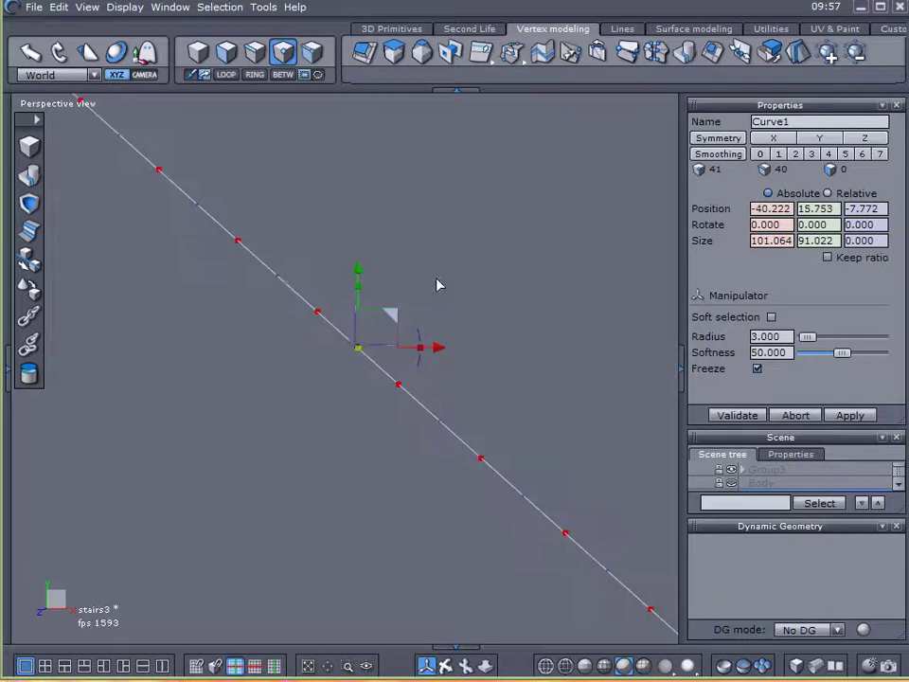
- Close the Dynamic Geometry panel and restore the alternate-point selection on the line
left_click(363, 394)
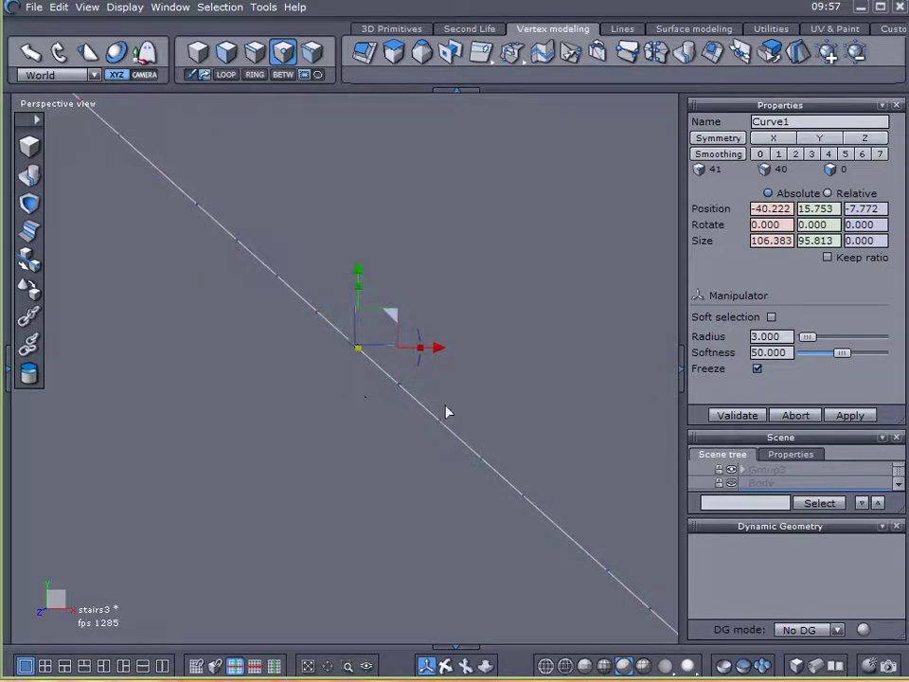
left_click(896, 525)
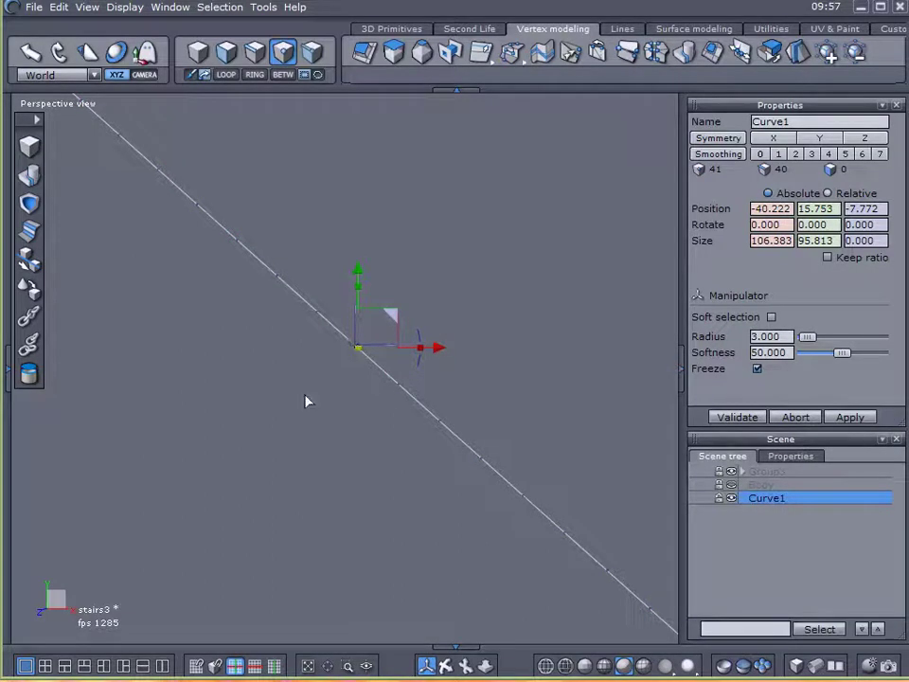
left_click(793, 554)
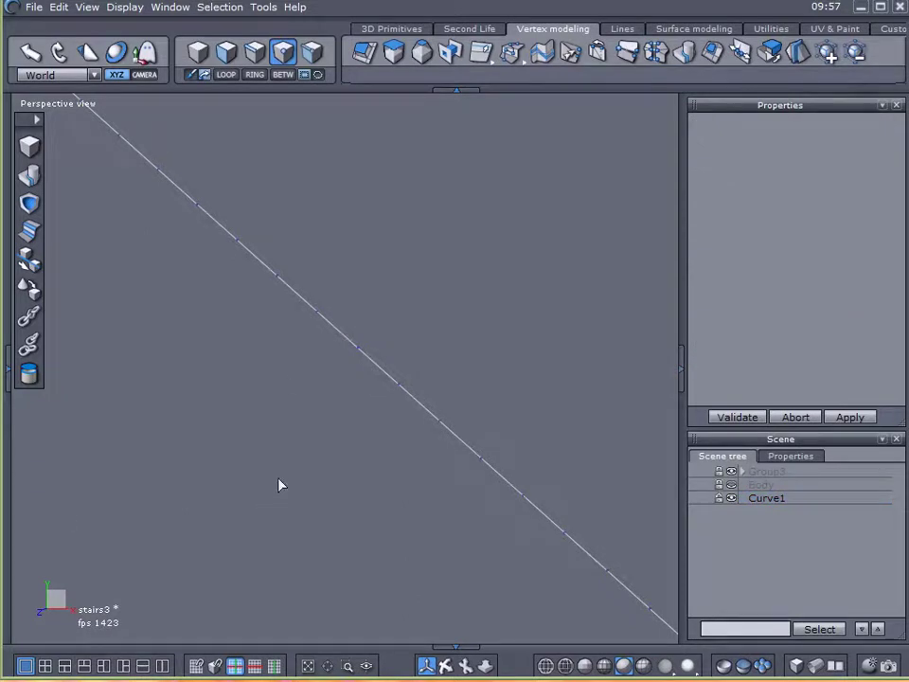
key("ctrl+z")
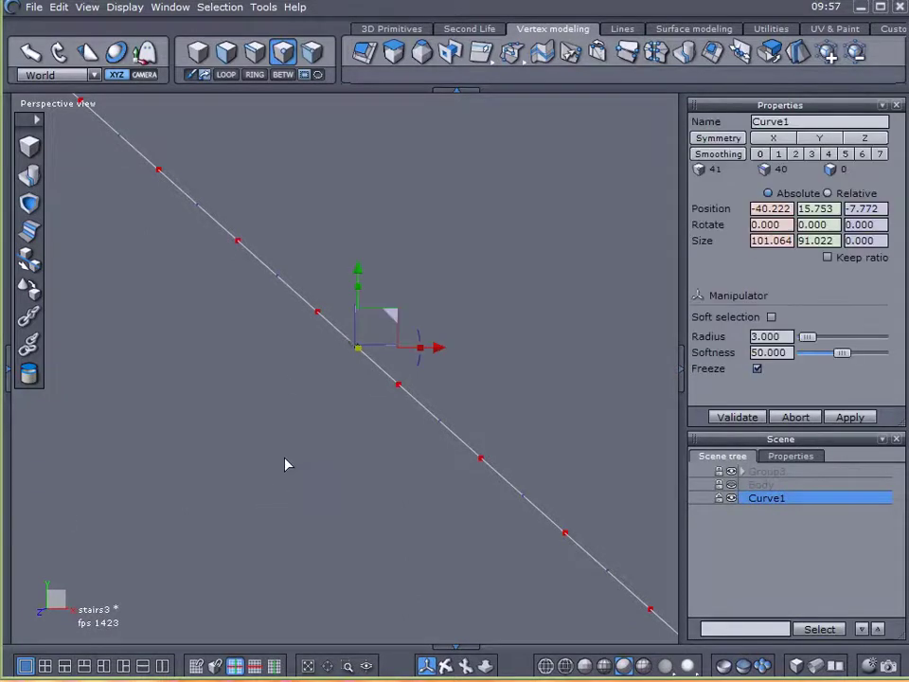
- Try shifting the alternate points by eye, both in the XY plane and along X alone, and undo the moves
mouse_move(284, 464)
left_mouse_down("alt")
mouse_move(260, 467)
mouse_move(282, 482)
left_mouse_up("alt")
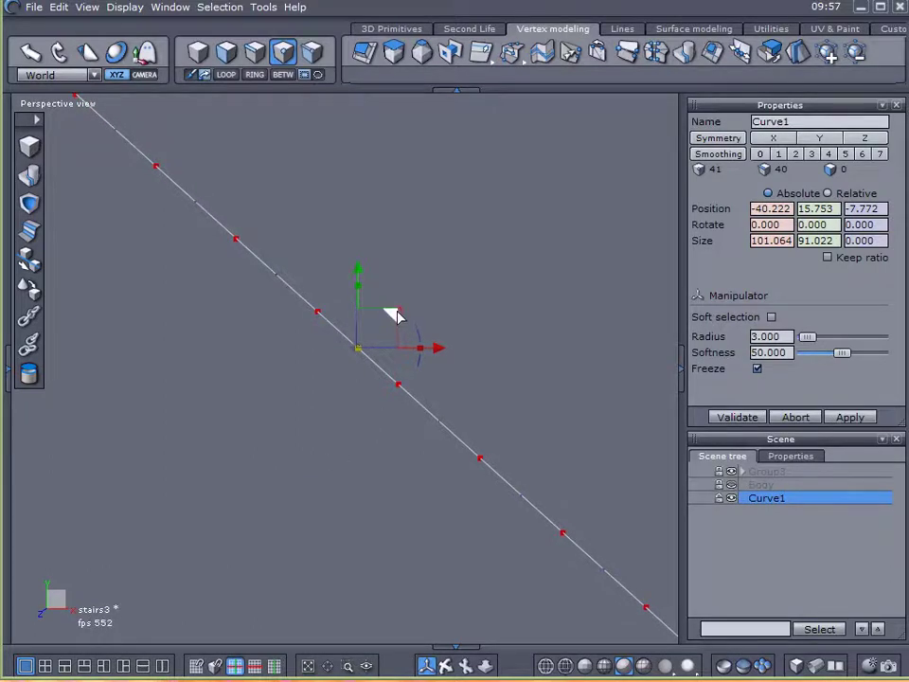
left_click_drag(396, 315, 438, 280)
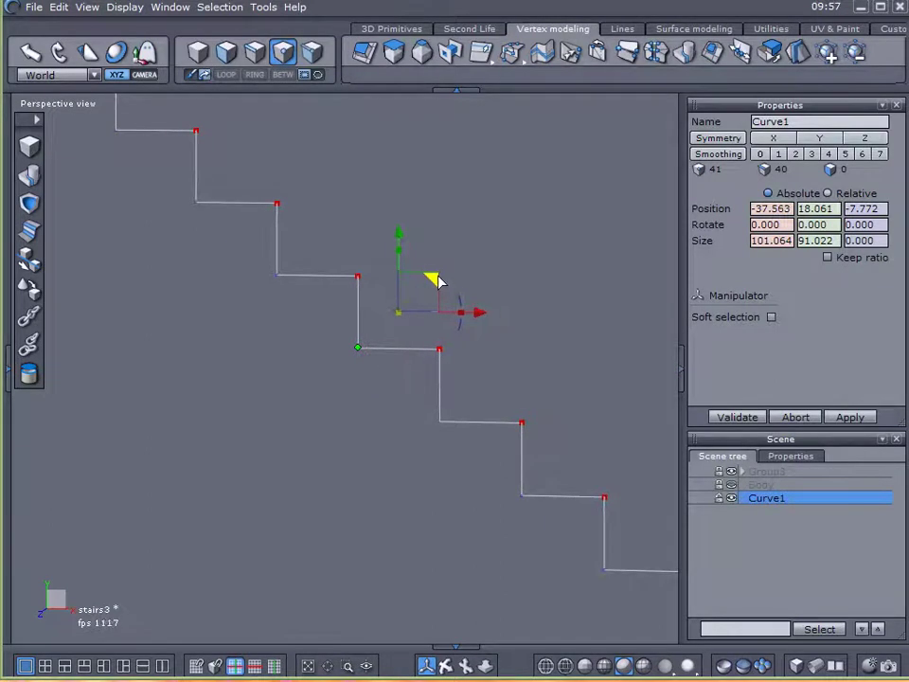
left_click_drag(437, 281, 393, 315)
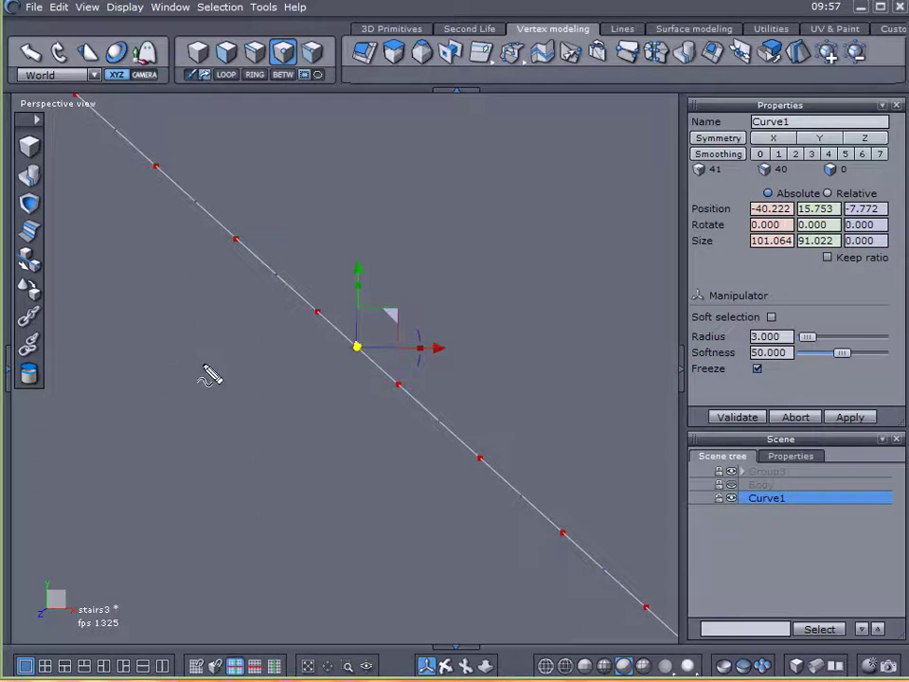
left_click_drag(396, 313, 440, 280)
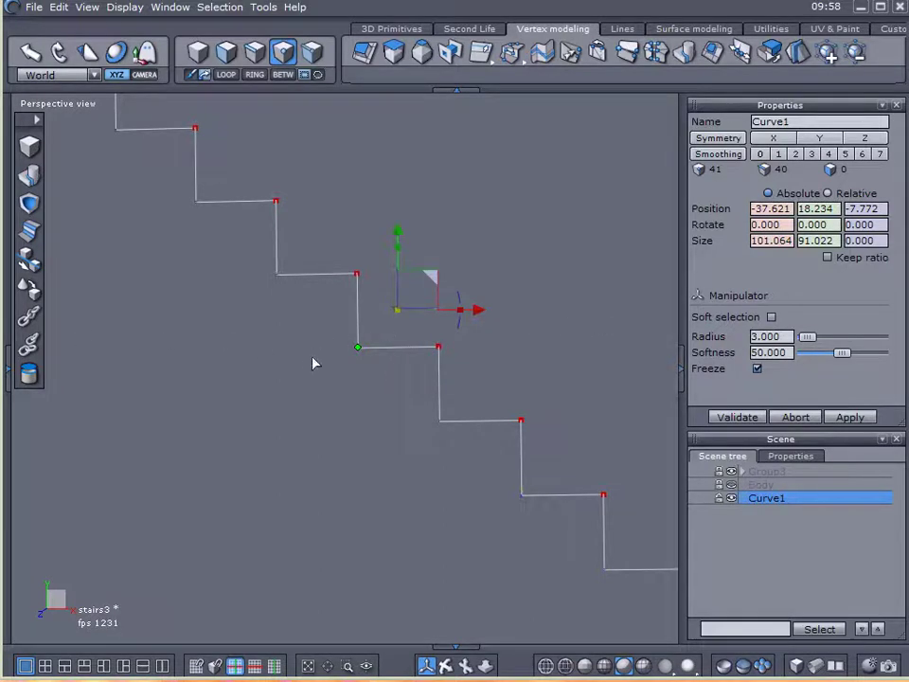
key("ctrl+z")
key("ctrl+z")
key("ctrl+z")
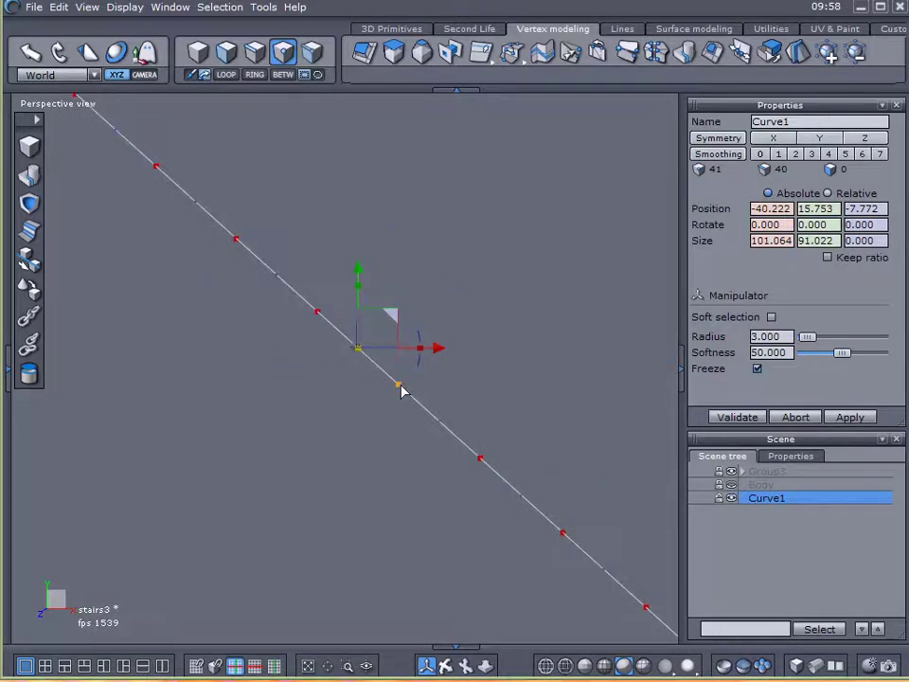
left_click_drag(436, 349, 482, 351)
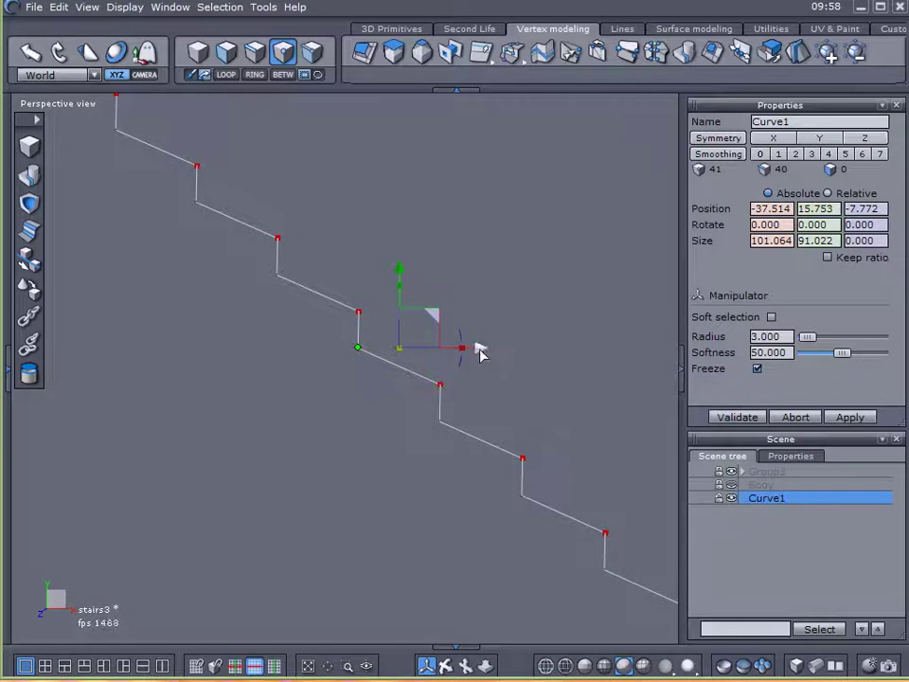
left_click_drag(476, 352, 473, 357)
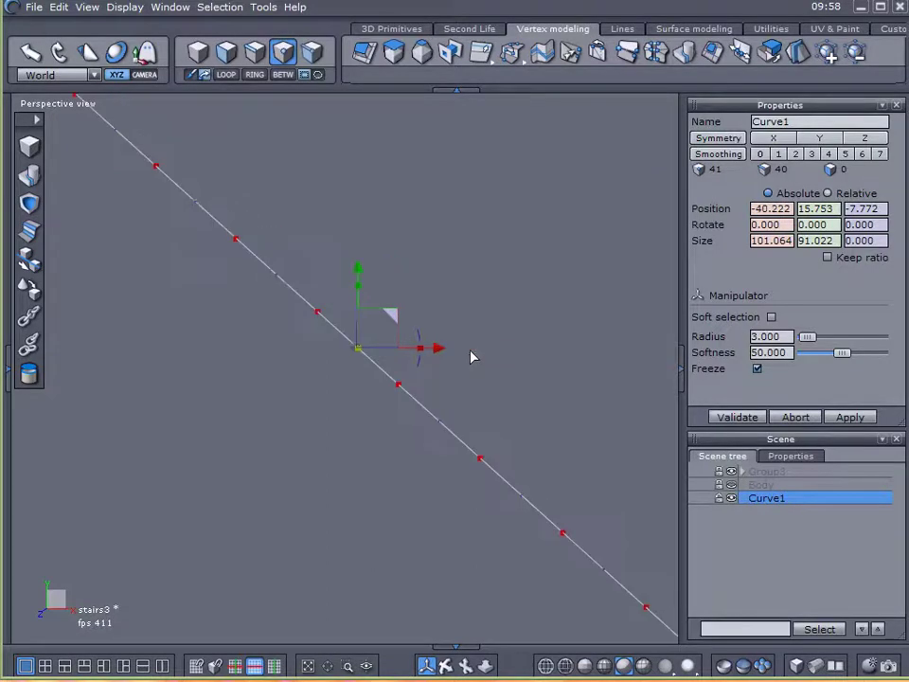
- Select only the point just below the line's midpoint and copy its X position value, -37.563
right_click(387, 432)
left_click_drag(387, 432, 430, 349)
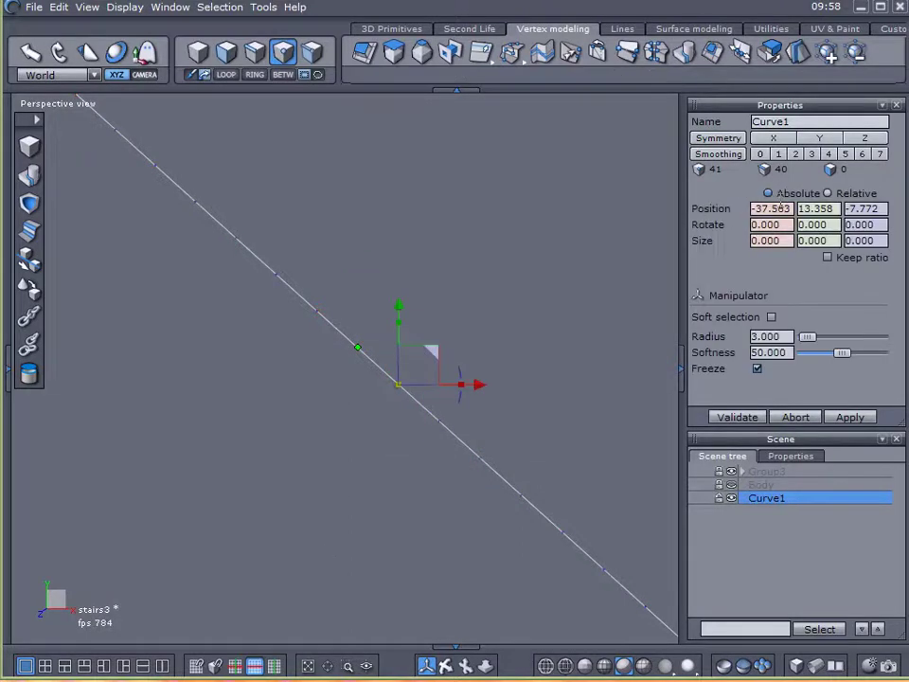
left_click(762, 209)
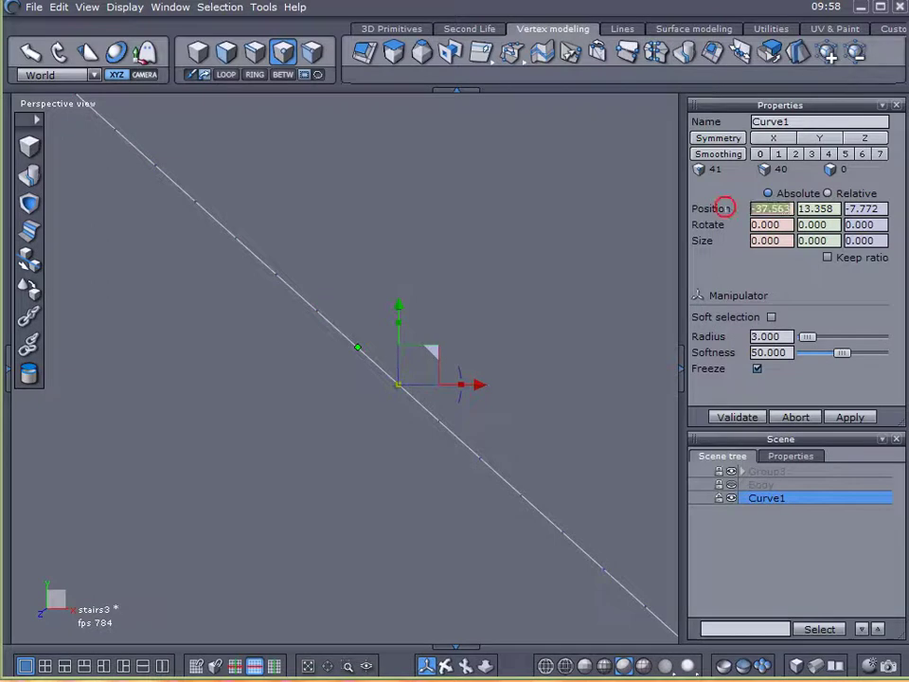
right_click(778, 211)
left_click(794, 257)
- Restore the alternate-point selection and set its X position to the copied value, -37.563, to make the risers vertical
left_click(639, 290)
key("ctrl+z")
key("ctrl+z")
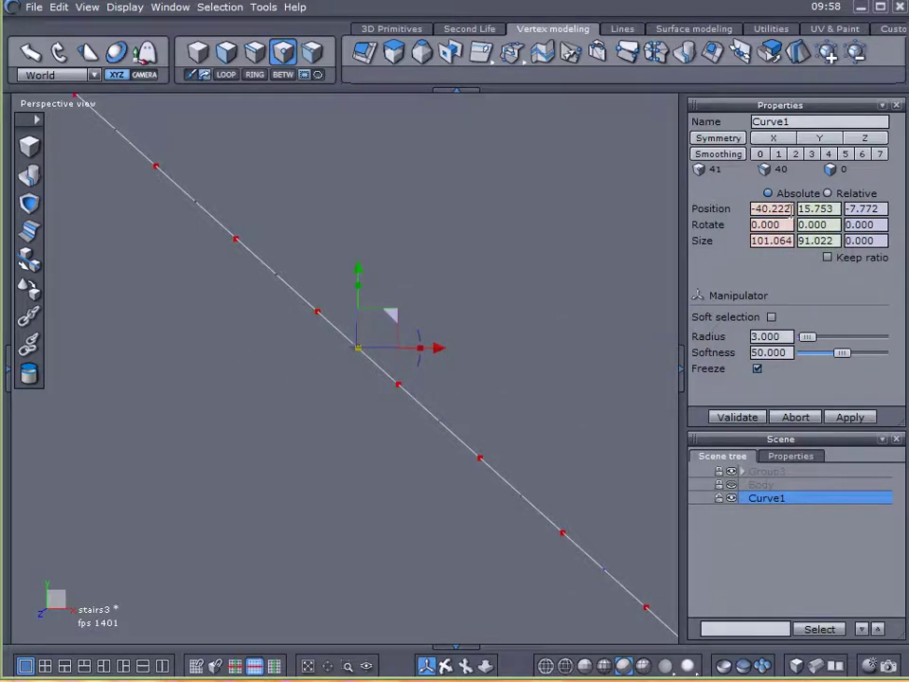
left_click(761, 208)
right_click(760, 206)
left_click(793, 261)
key("Return")
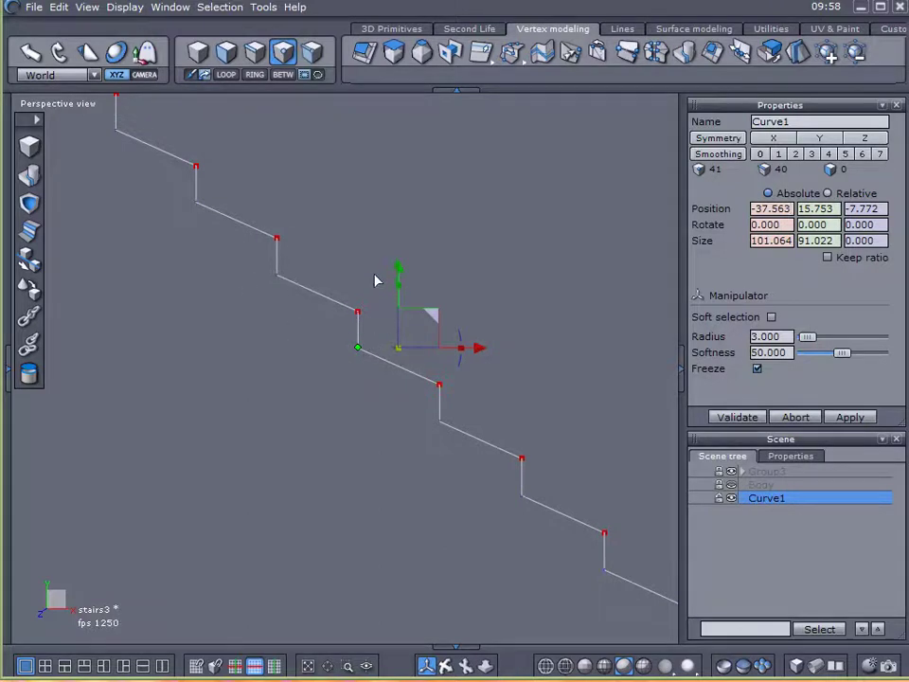
- Try raising the alternate points along Y by eye to level the treads, undoing each attempt
left_click_drag(399, 274, 386, 234)
key("ctrl+z")
left_click_drag(399, 270, 398, 240)
key("ctrl+z")
- Raise the alternate points along Y to about 18.19 so that the treads are level and the steps square
mouse_move(398, 348)
left_mouse_down()
mouse_move(403, 304)
mouse_move(417, 309)
left_mouse_up()
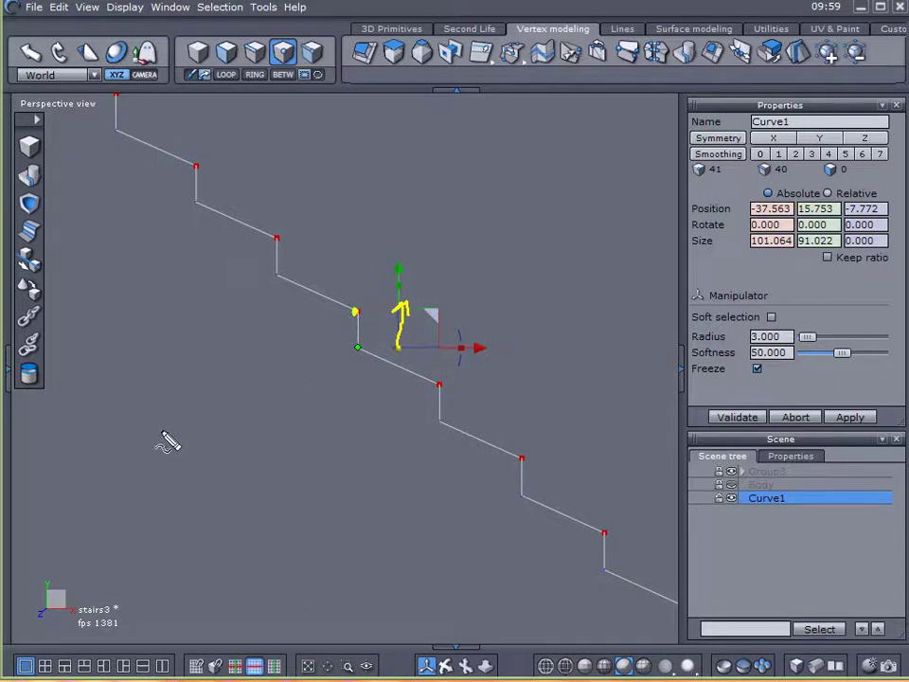
key("Escape")
left_click_drag(410, 274, 401, 235)
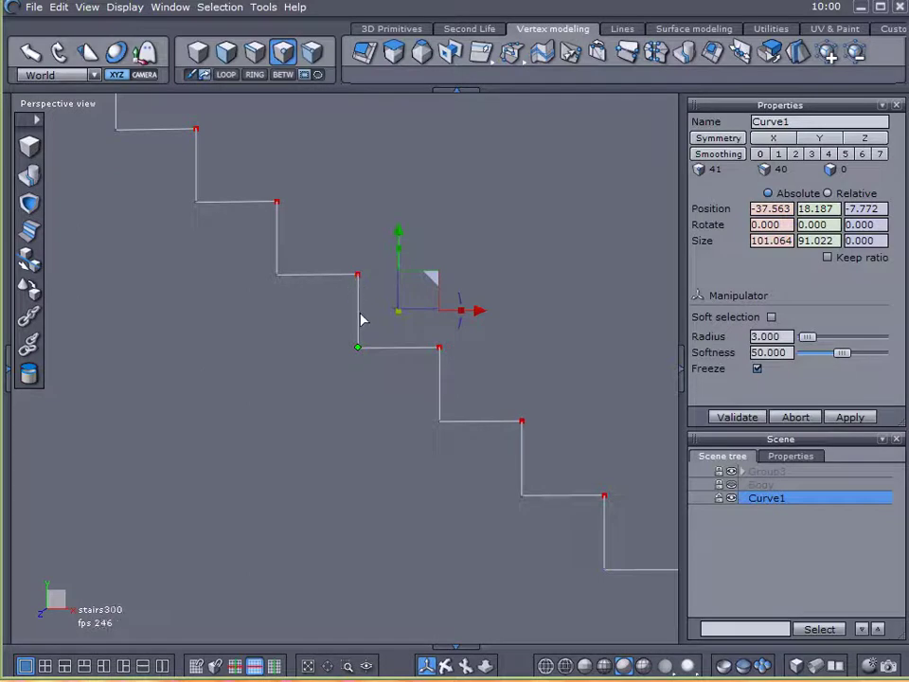
- Undo the last Y raise, select only the alternate point just above the line's midpoint and copy its Y position value, 18.148
key("ctrl+z")
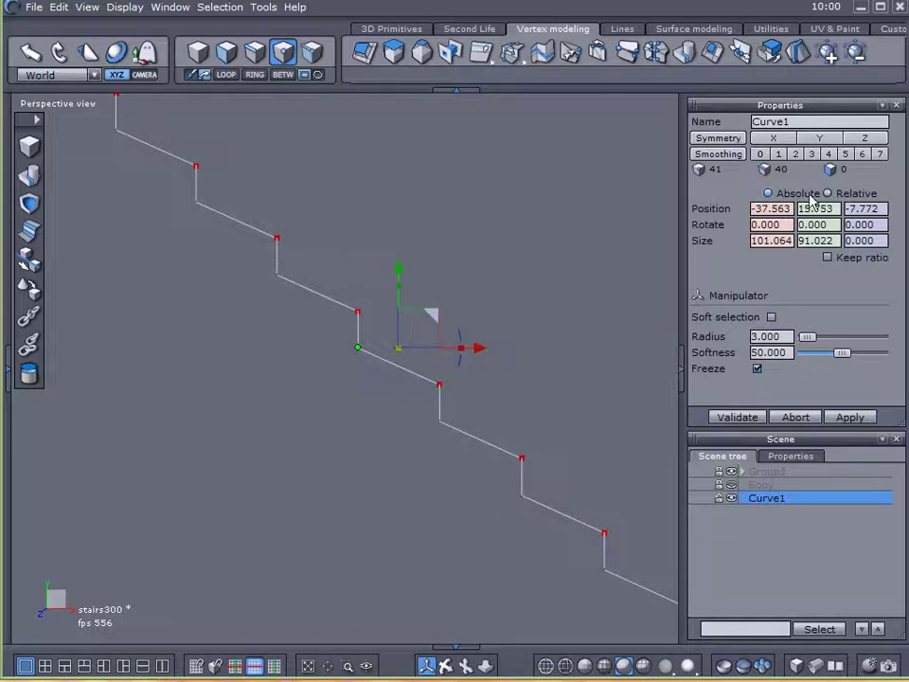
left_click_drag(323, 280, 380, 330)
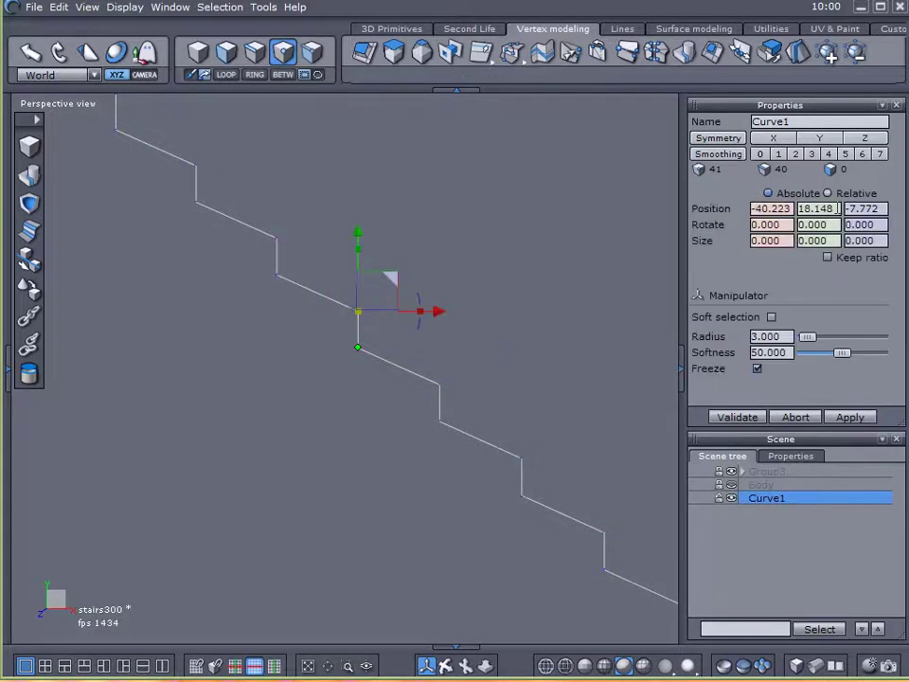
double_click(820, 209)
right_click(816, 209)
left_click(864, 254)
- Restore the alternate-point selection and set its Y position to the copied value, 18.148, to level the treads
left_click(559, 304)
key("ctrl+z")
left_click(554, 304)
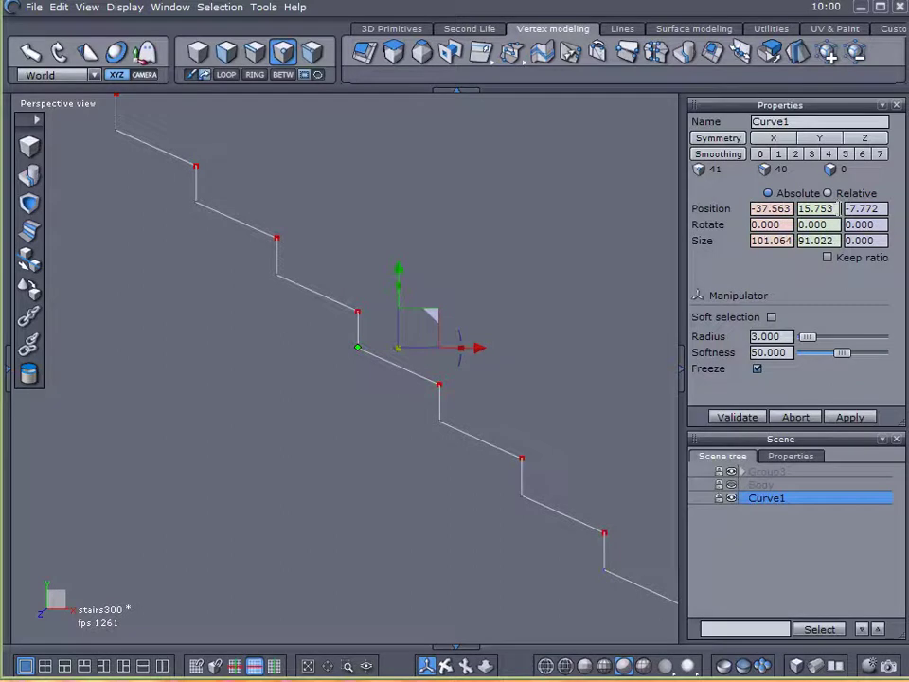
double_click(819, 209)
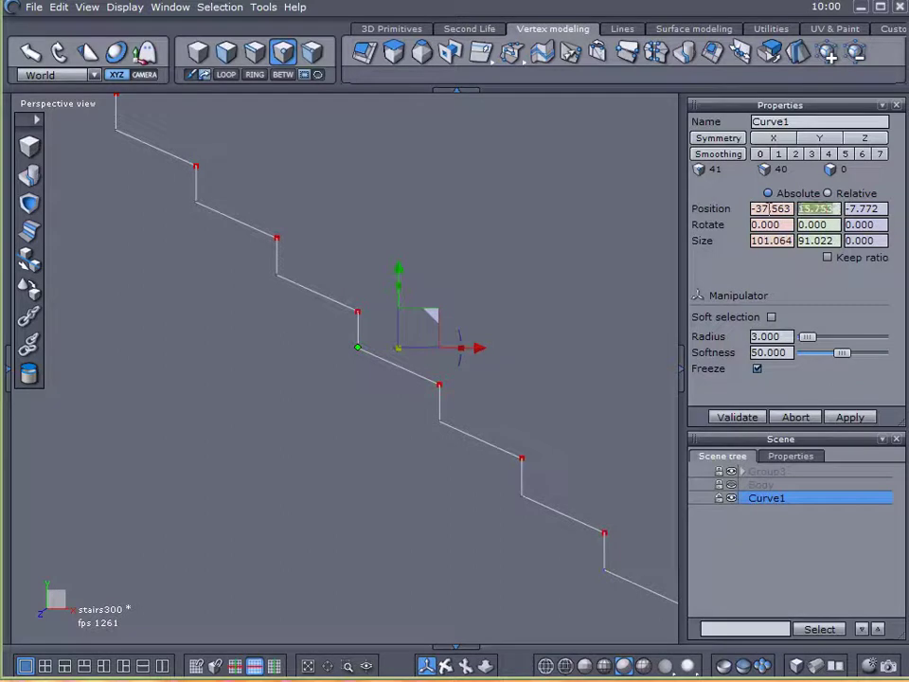
right_click(833, 206)
left_click(845, 269)
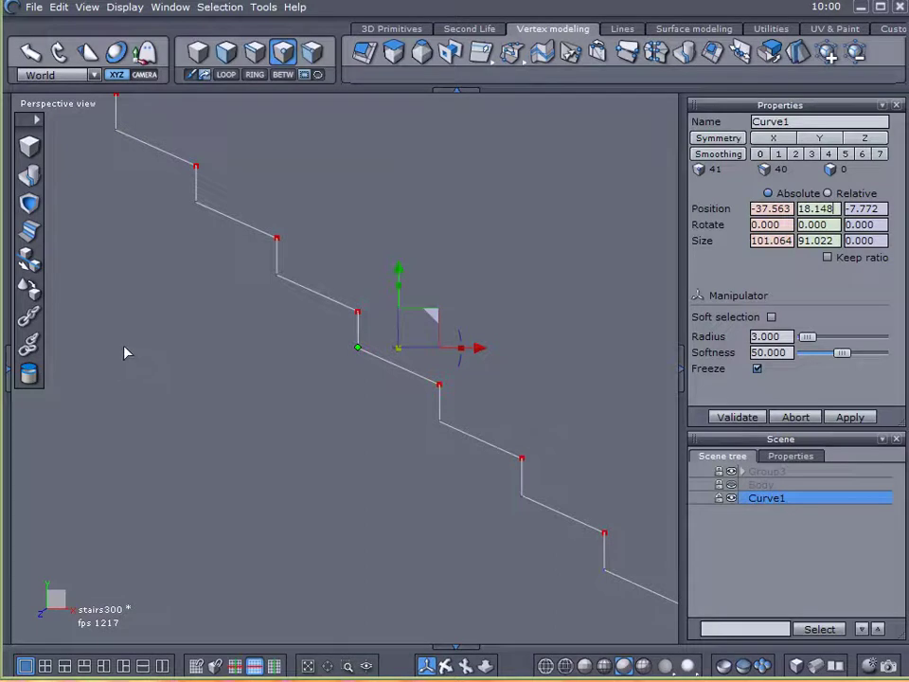
key("Return")
- Duplicate the finished step curve in place, hide one copy and select the visible one
scroll(407, 378, "down", 3)
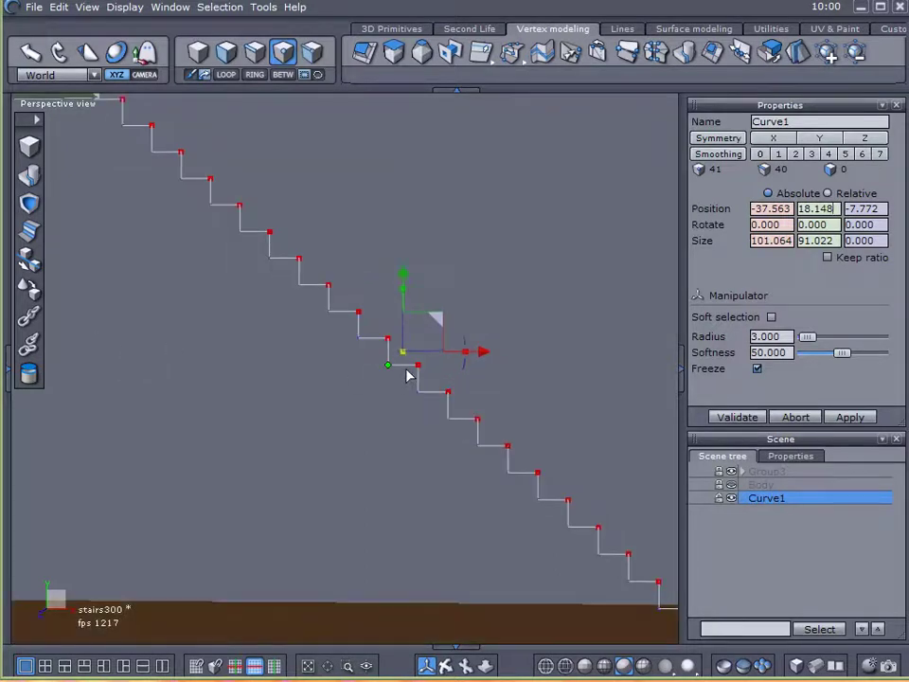
middle_click_drag(261, 463, 483, 459)
left_click(427, 456)
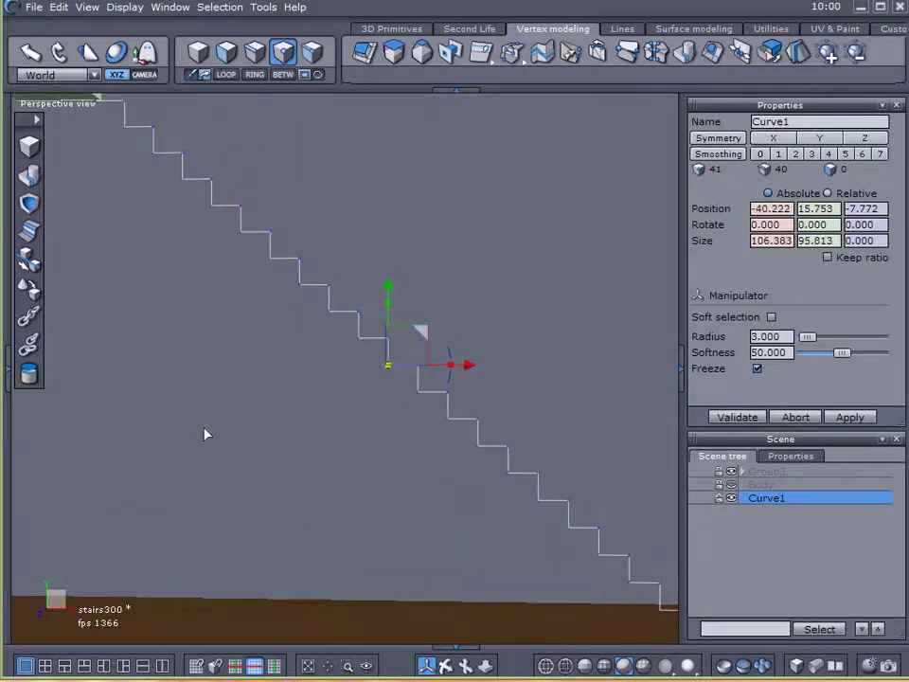
left_click(554, 372)
key("ctrl+z")
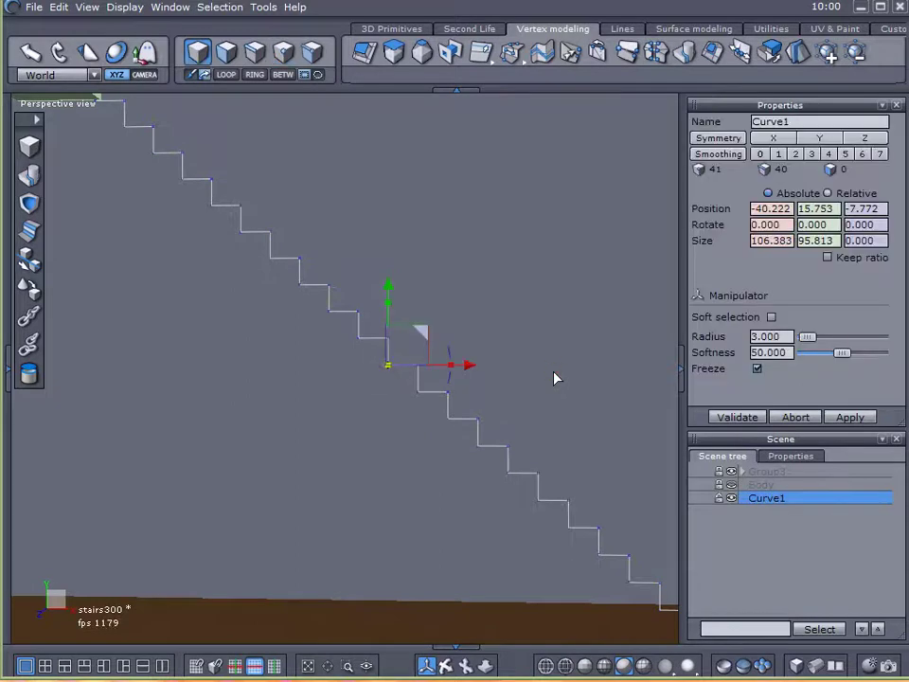
key("ctrl+v")
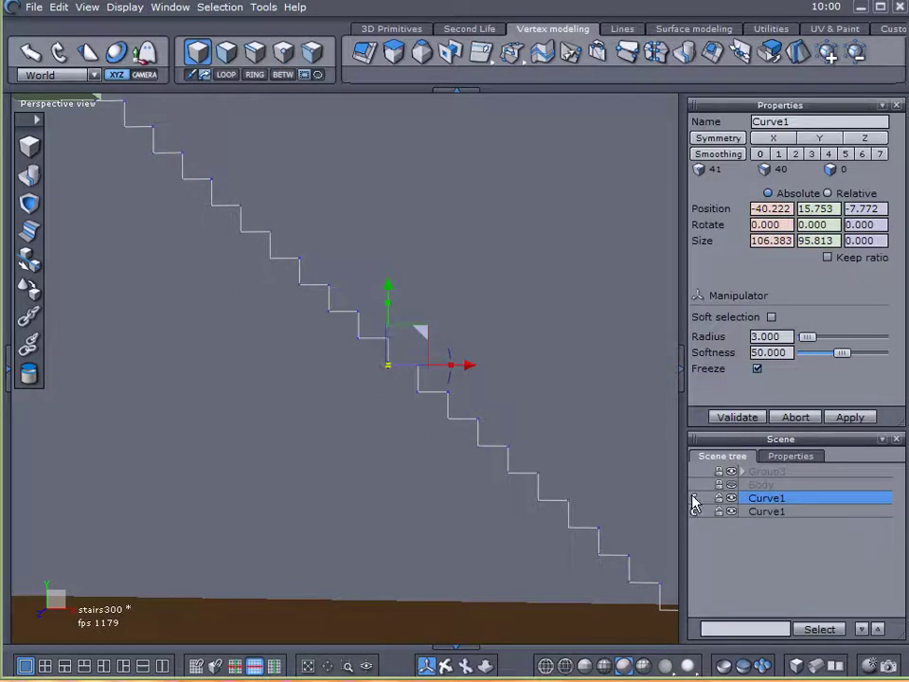
left_click(729, 497)
left_click(743, 512)
- Sweep/Extrude the visible step curve sideways along Z into a stair surface about 27.3 units wide
middle_click_drag(416, 398, 190, 307)
left_click(364, 53)
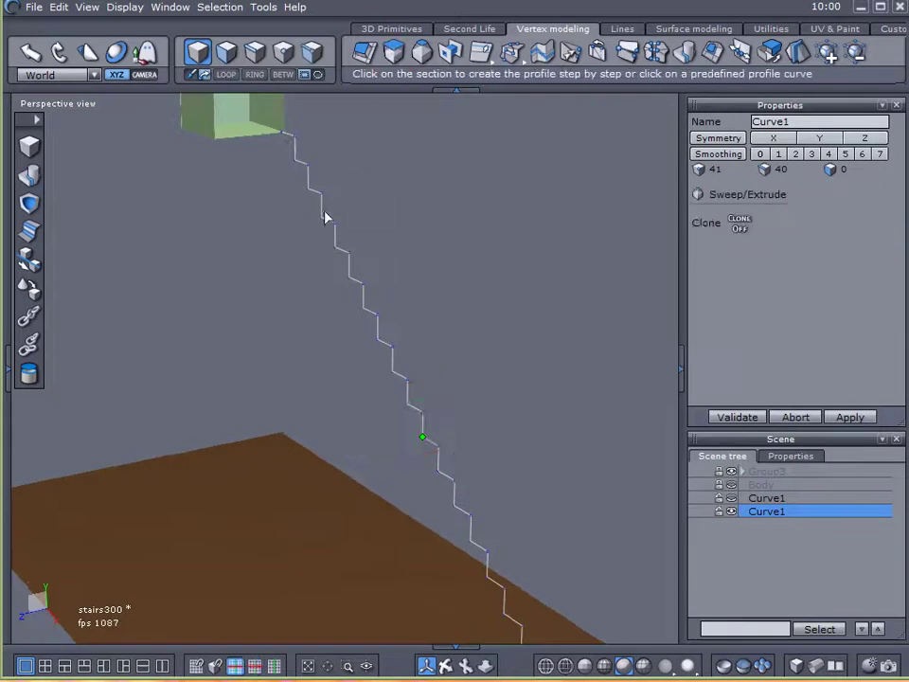
left_click(325, 213)
left_click_drag(251, 317, 738, 440)
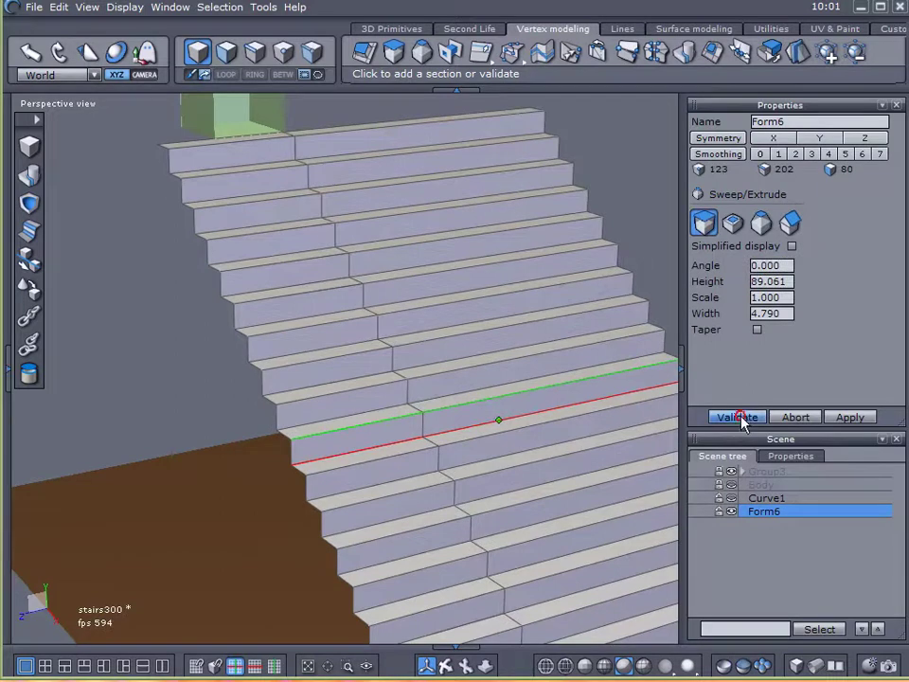
left_click(740, 416)
- Select the edge loop along the side of the stairs that overhangs the upper column and convert it to points
right_click_drag(316, 224, 343, 272, "alt")
left_click_drag(265, 304, 198, 328, "alt")
scroll(151, 294, "up", 4)
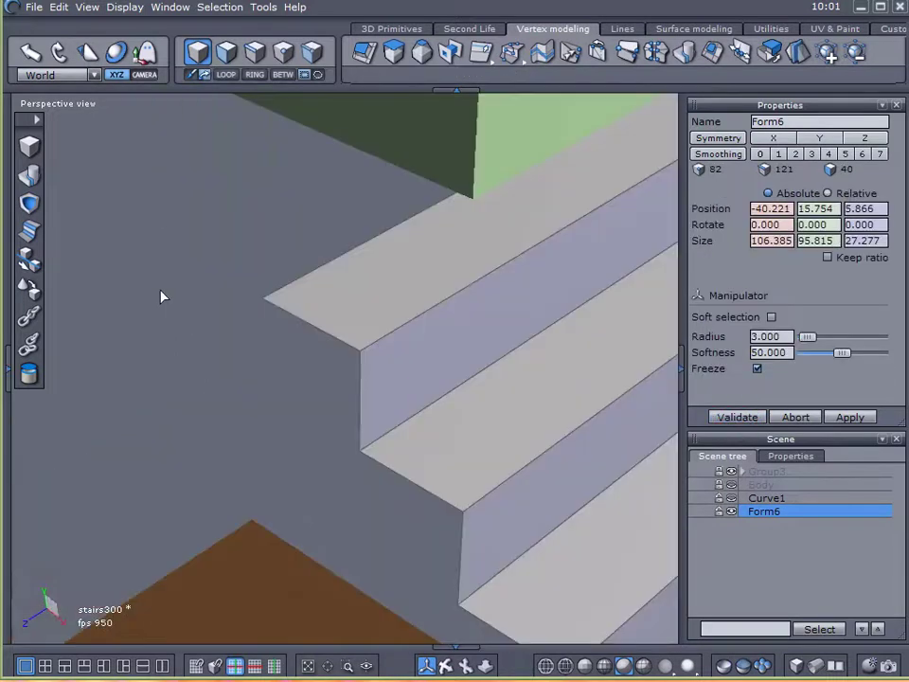
left_click_drag(290, 306, 415, 240, "alt")
scroll(305, 334, "down", 2)
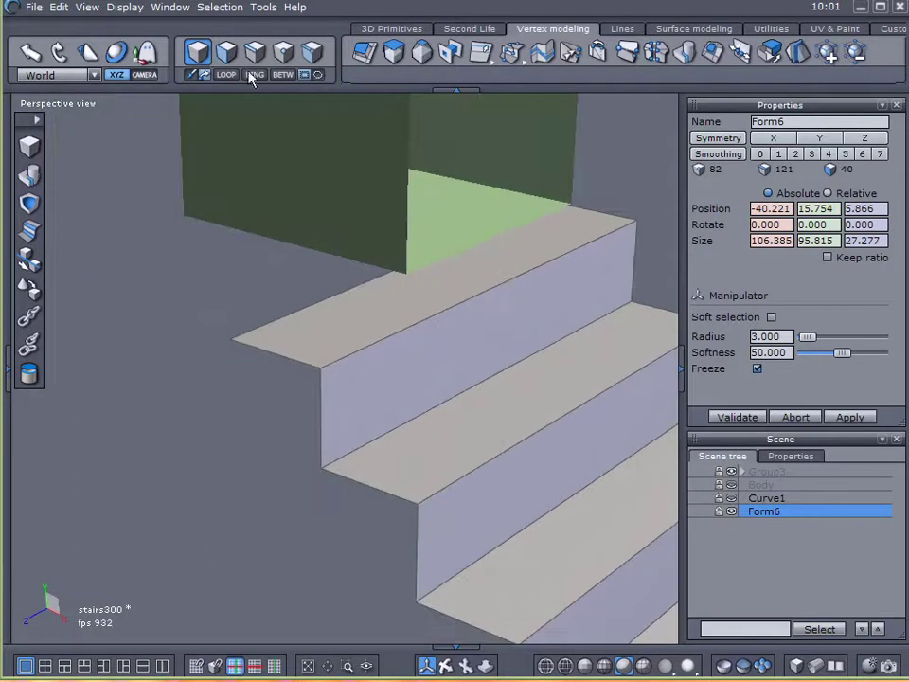
left_click(254, 53)
left_click(302, 364)
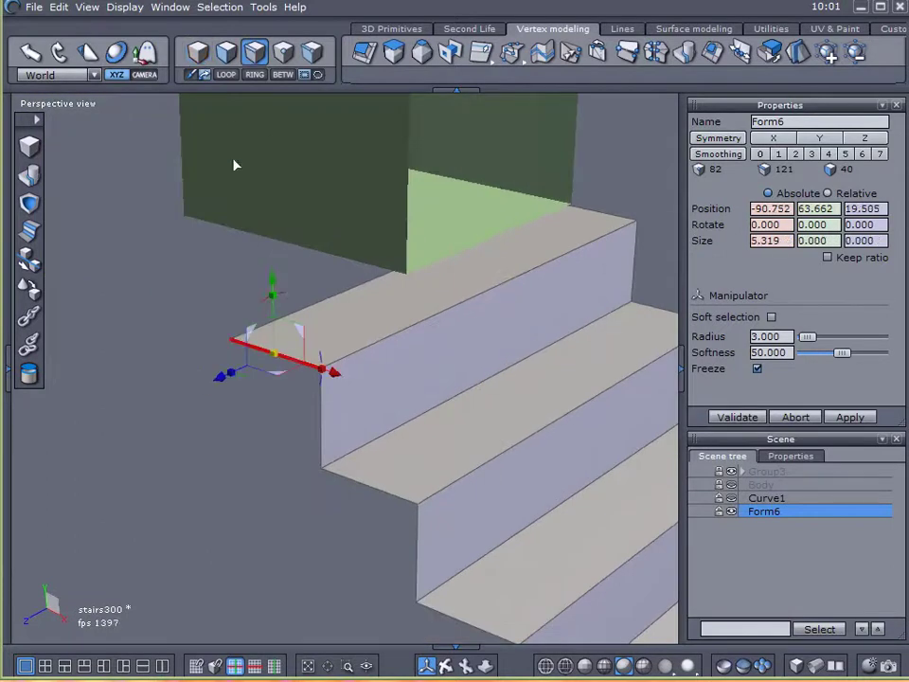
left_click(225, 75)
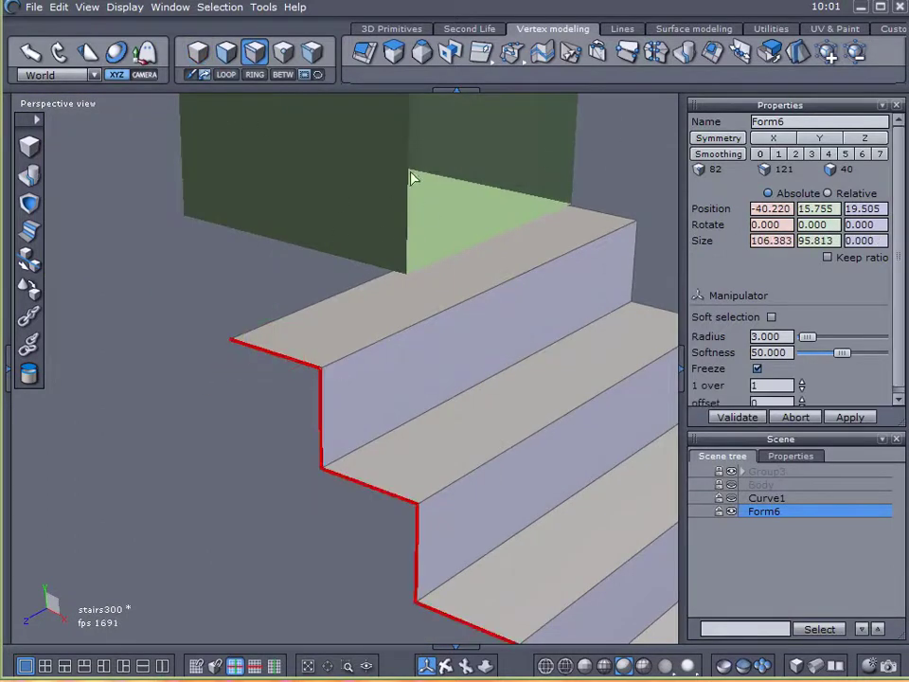
middle_click_drag(457, 337, 331, 346)
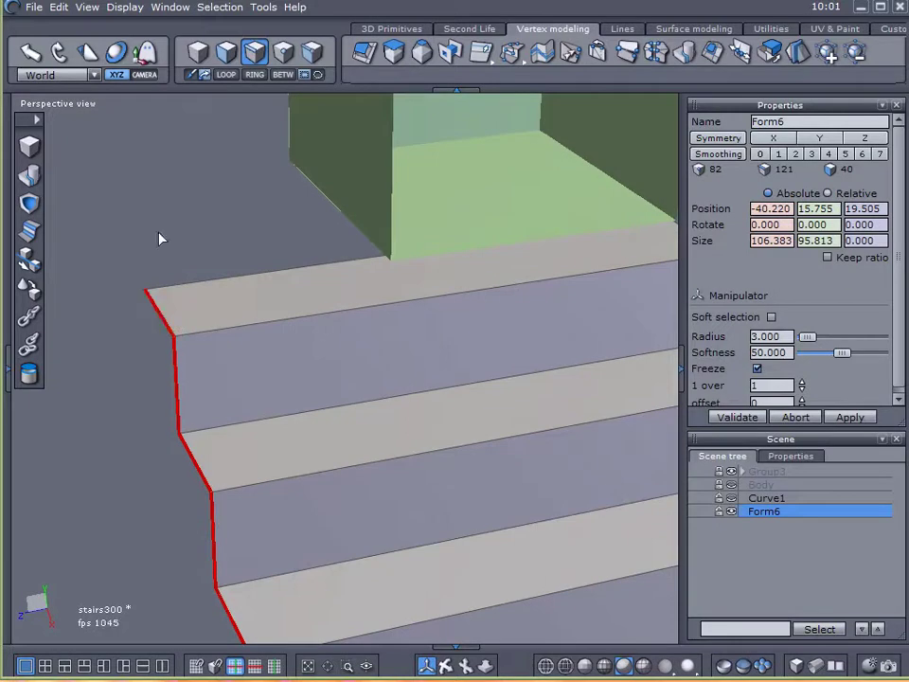
left_click(214, 6)
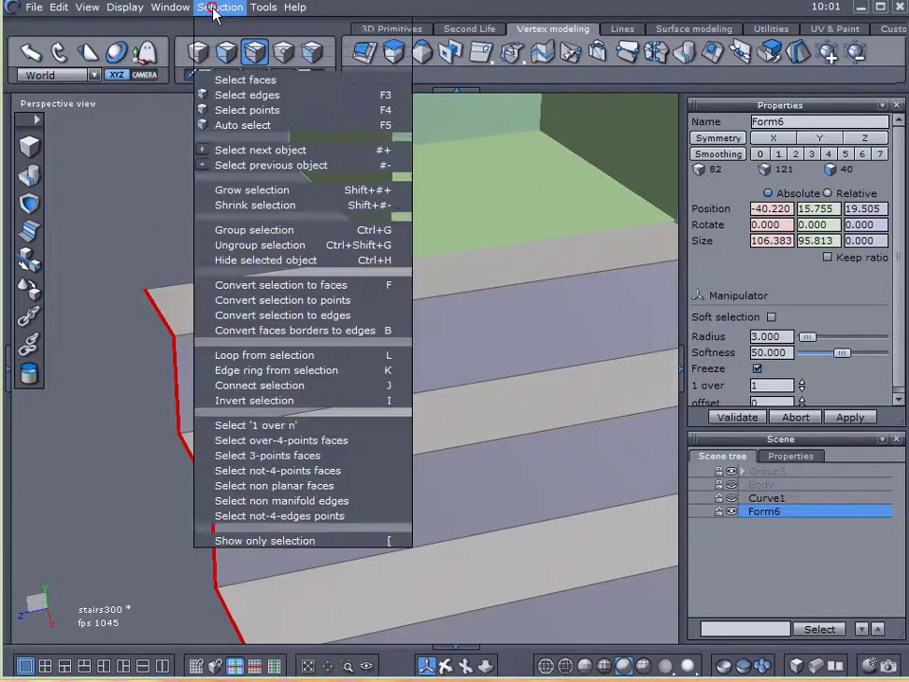
left_click(272, 301)
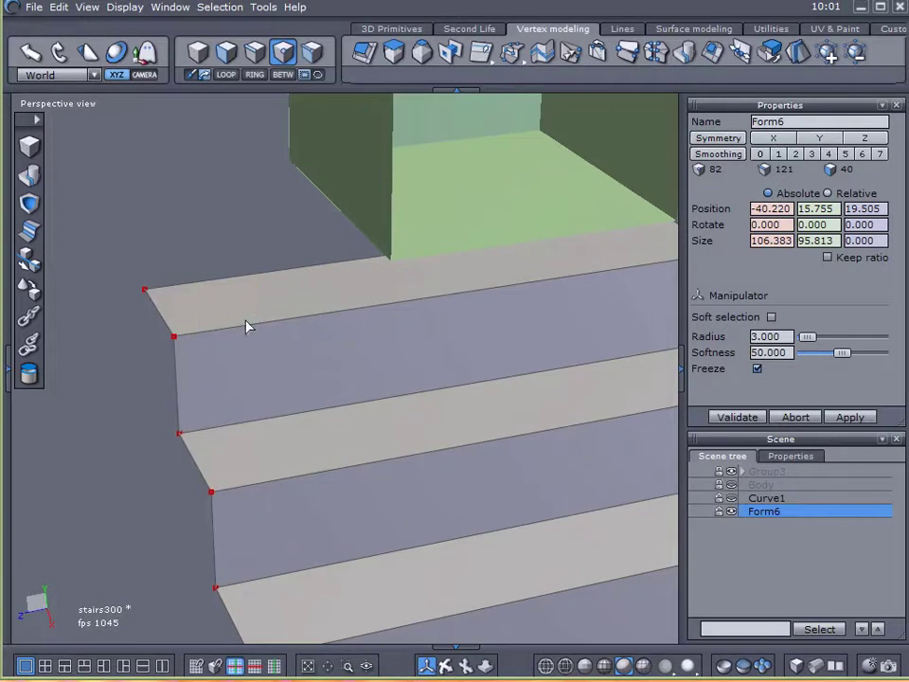
- Unlock Group3 and snap the selected side points from the top step's back corner onto the upper column's adjacent bottom corner
left_click(28, 260)
left_click(141, 290)
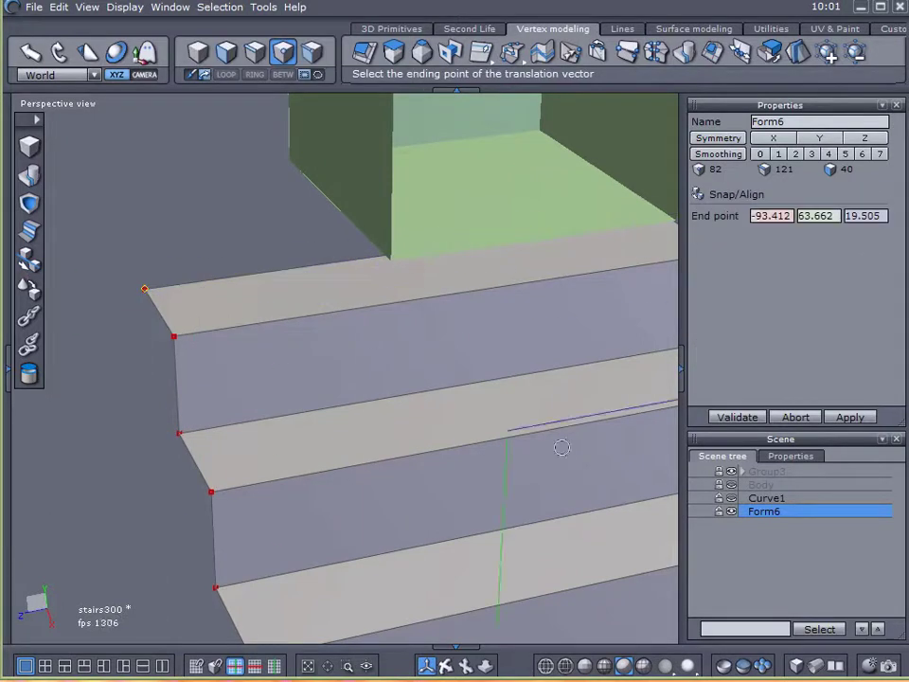
left_click(722, 470)
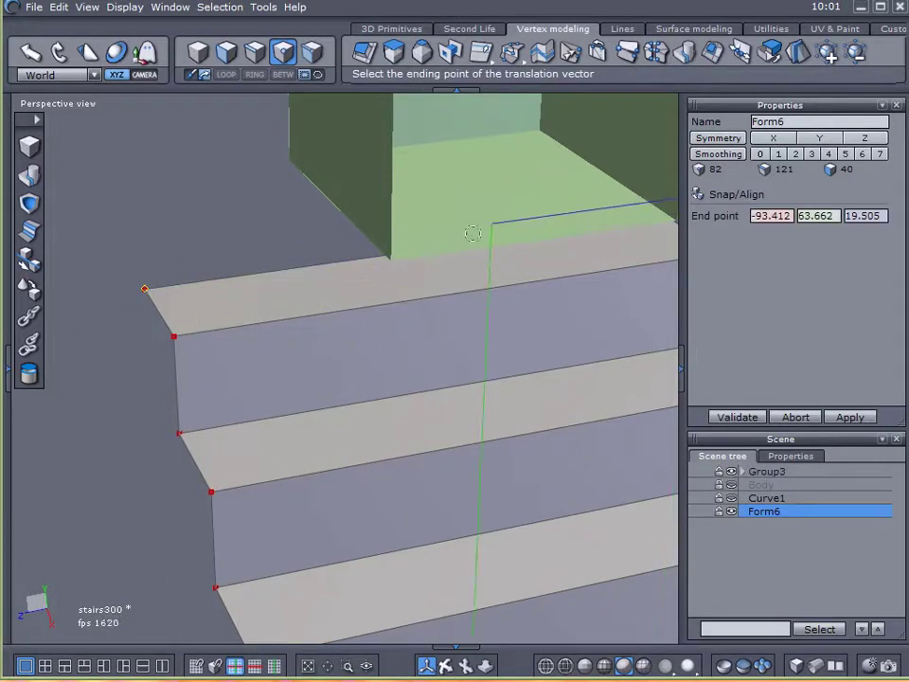
left_click(391, 259)
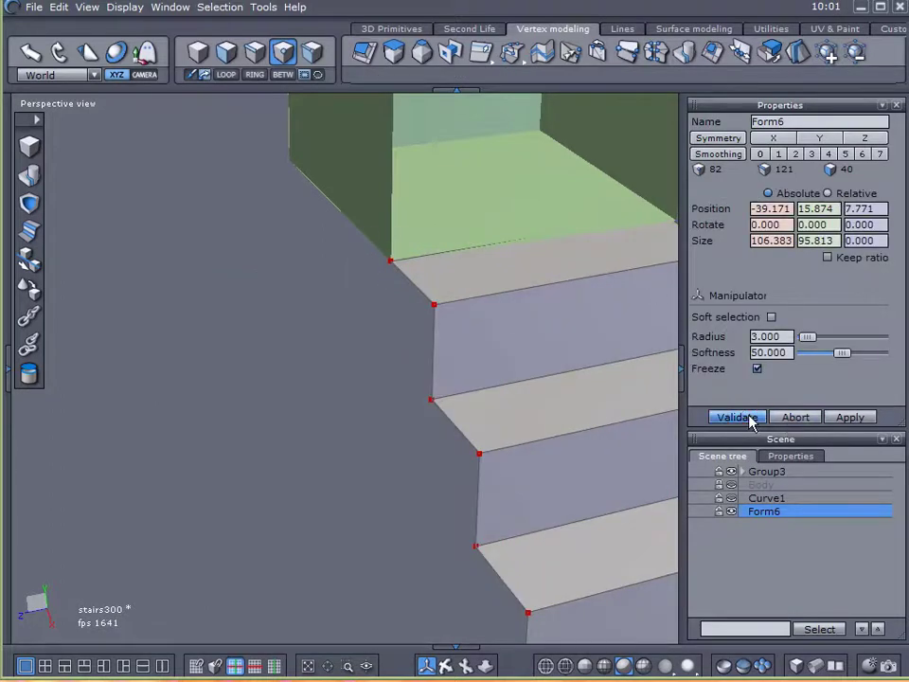
- Select the edge loop along the opposite side of the stairs and convert it to points
middle_click_drag(512, 367, 457, 304)
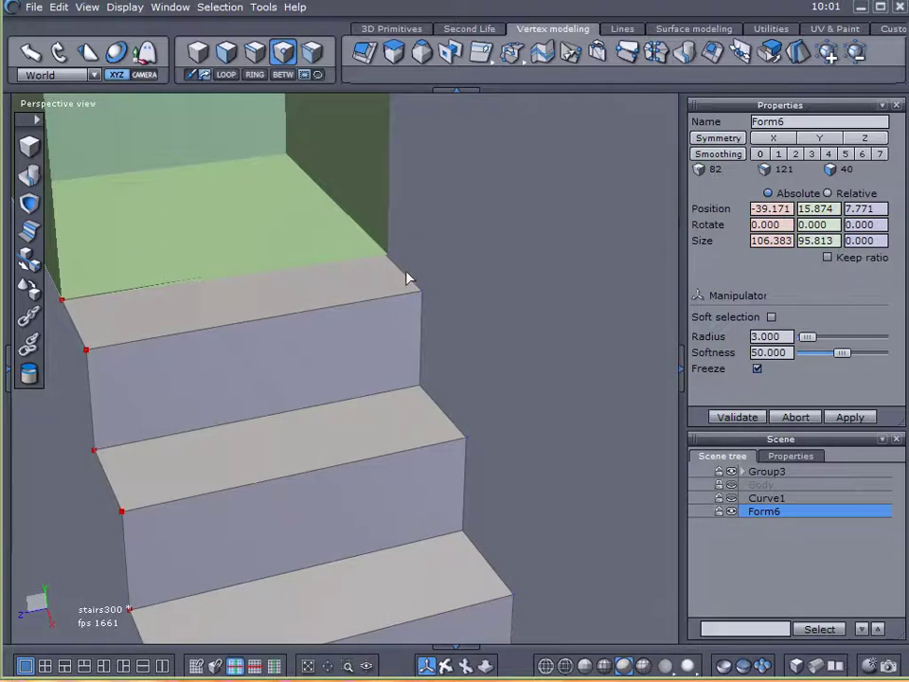
left_click(254, 52)
left_click(408, 282)
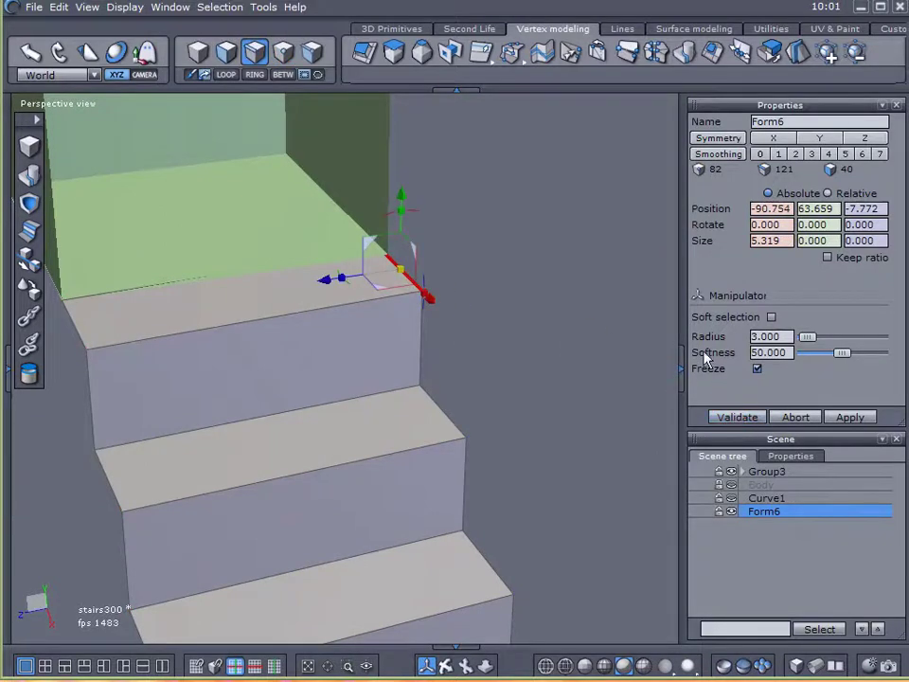
left_click(221, 76)
left_click(218, 8)
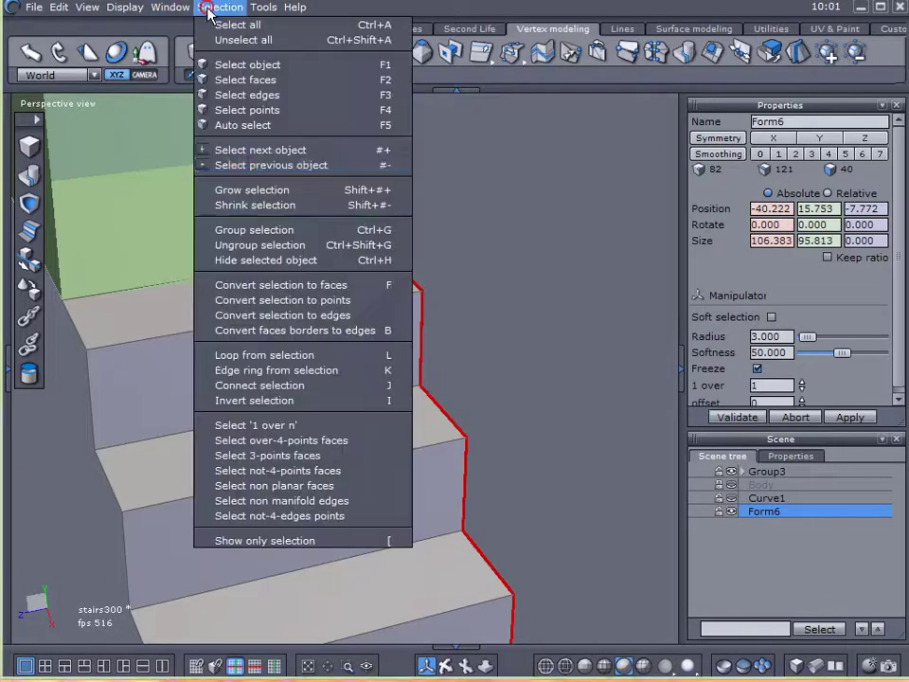
left_click(355, 301)
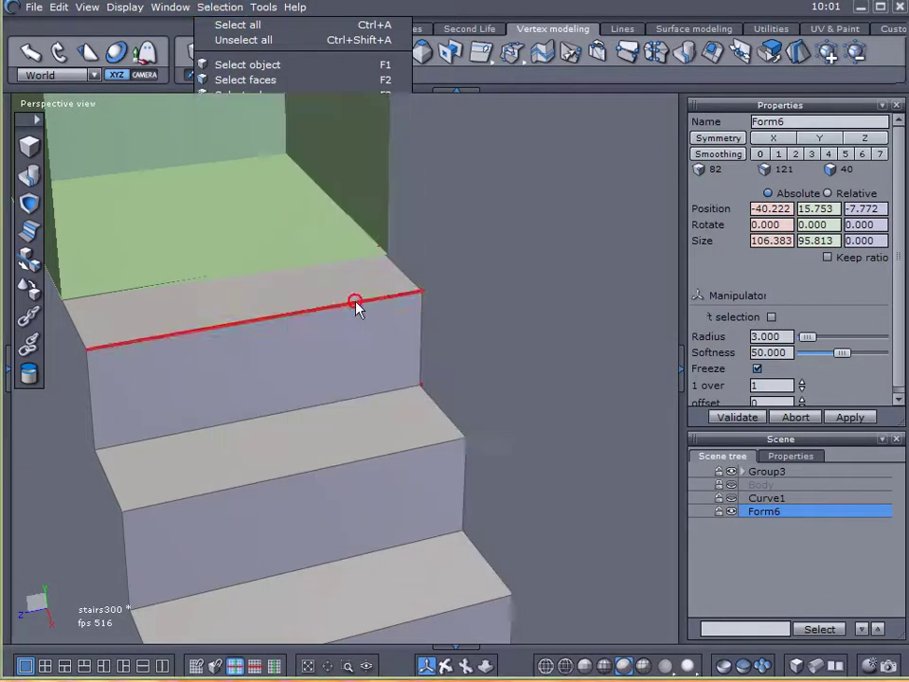
- Snap the opposite side's points from the top step's back corner onto the upper column's other bottom corner
left_click(29, 261)
left_click(388, 252)
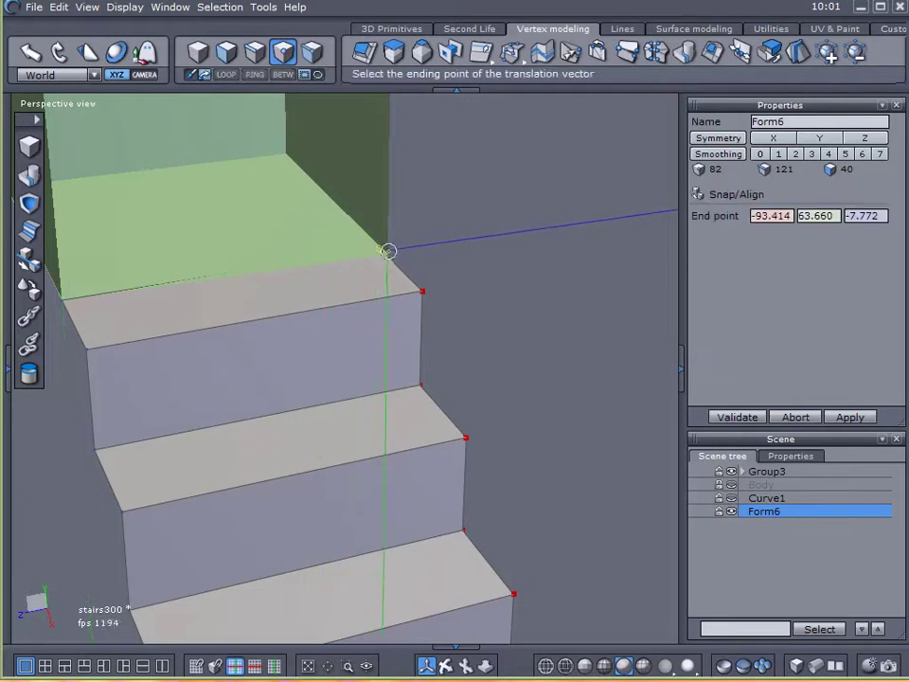
left_click(387, 252)
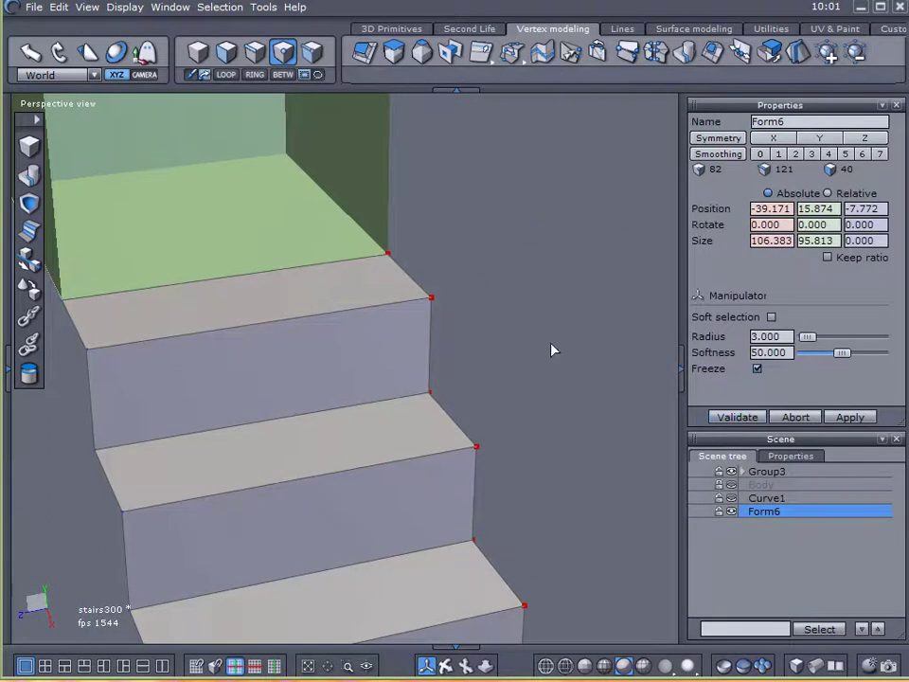
- Deselect the stair points, hide Group3 and select the stair object, Form6
scroll(554, 350, "down", 5)
middle_click_drag(556, 347, 492, 266)
left_click_drag(298, 370, 113, 300, "alt")
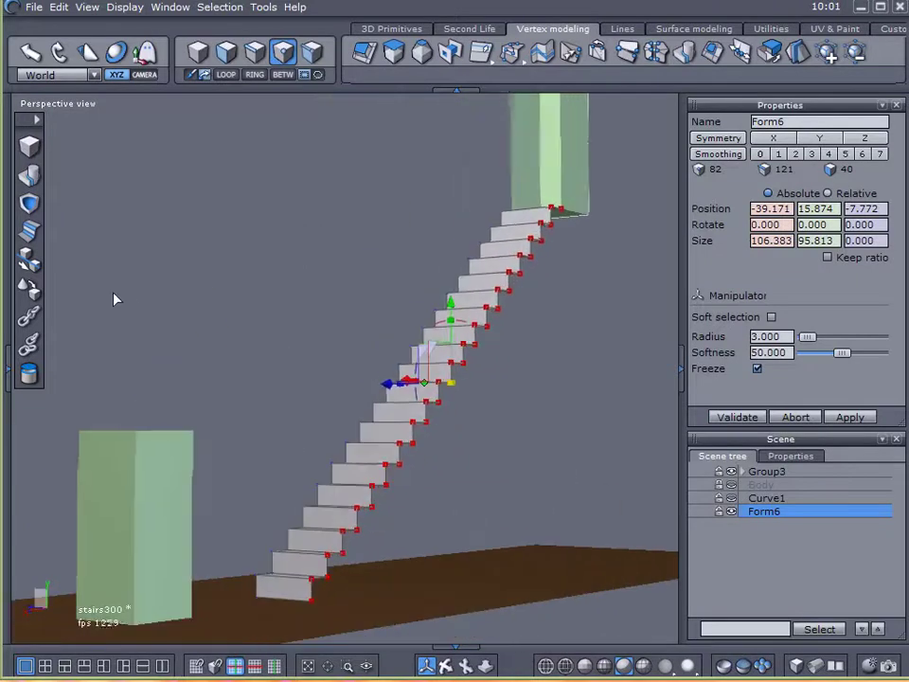
left_click(721, 547)
middle_click_drag(276, 378, 730, 464)
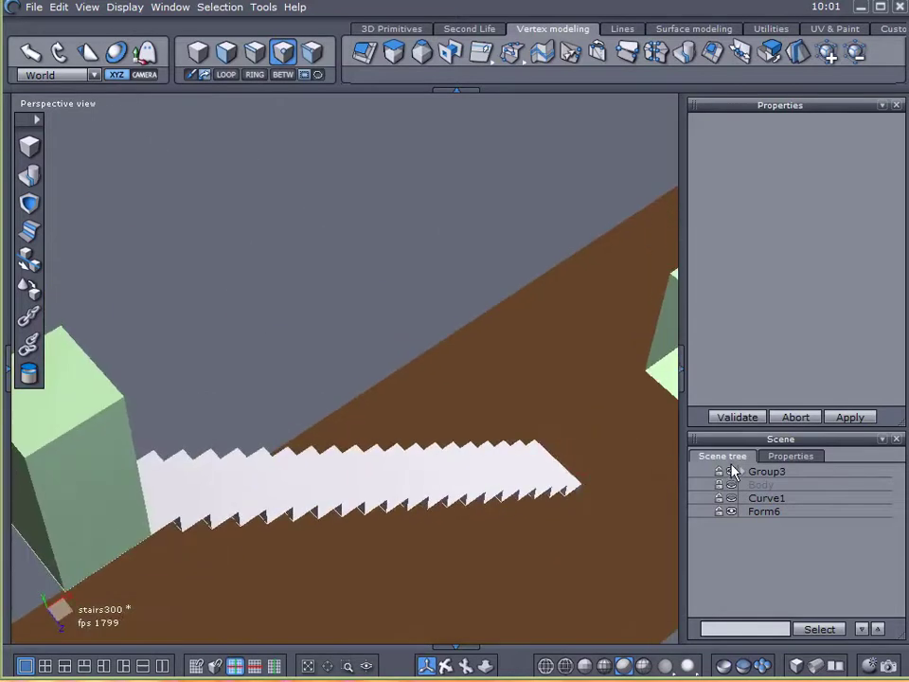
left_click(731, 471)
mouse_move(495, 403)
middle_mouse_down()
mouse_move(432, 373)
mouse_move(470, 353)
mouse_move(465, 314)
mouse_move(490, 384)
middle_mouse_up()
left_click(755, 512)
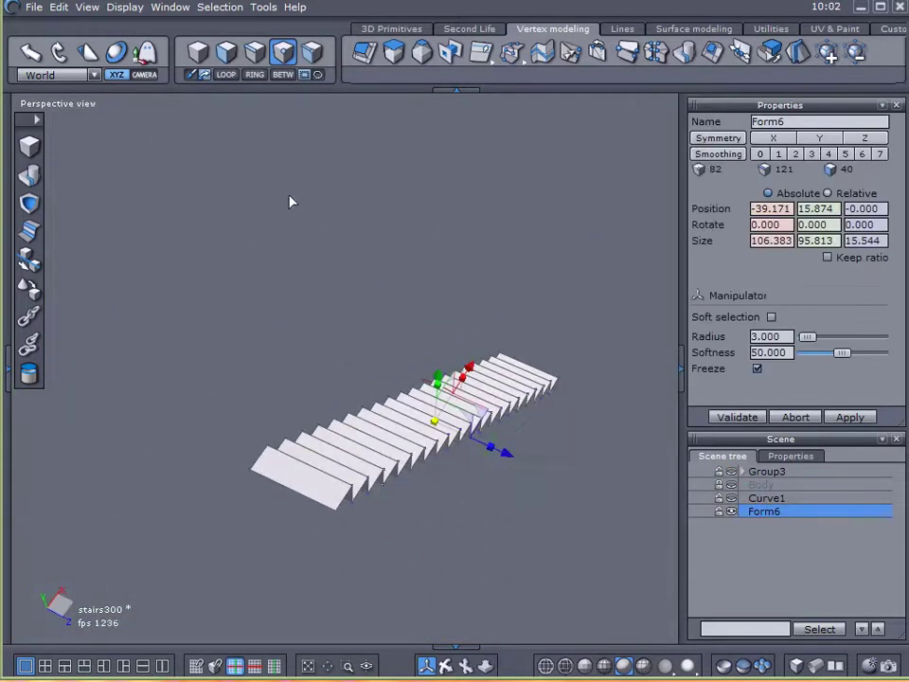
- Select all the tread faces of the stairs, leaving out the risers
left_click(227, 52)
middle_click_drag(431, 227, 443, 240)
left_click_drag(308, 526, 559, 329)
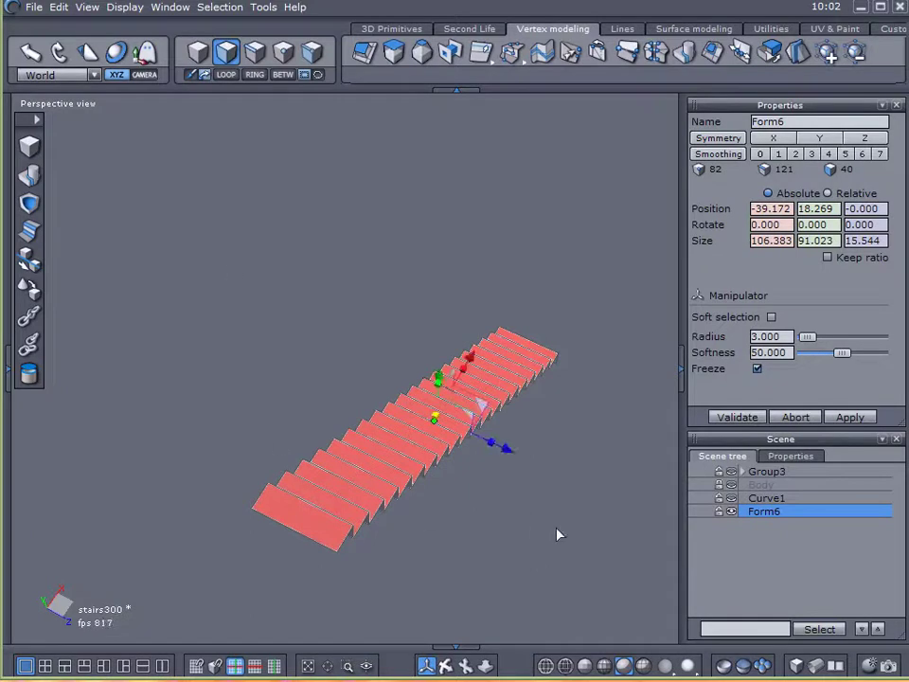
- Copy the selected tread faces and paste them in place as a separate object
middle_click_drag(562, 540, 135, 353)
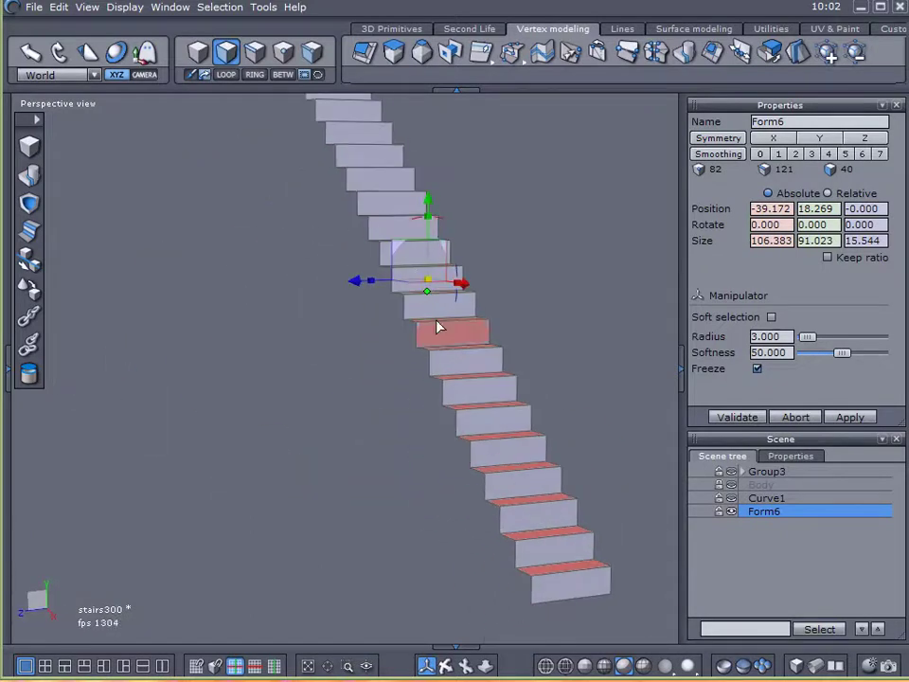
middle_click_drag(181, 430, 206, 418)
right_click_drag(206, 412, 177, 390, "alt")
scroll(208, 379, "down", 3)
left_click_drag(208, 380, 228, 398, "alt")
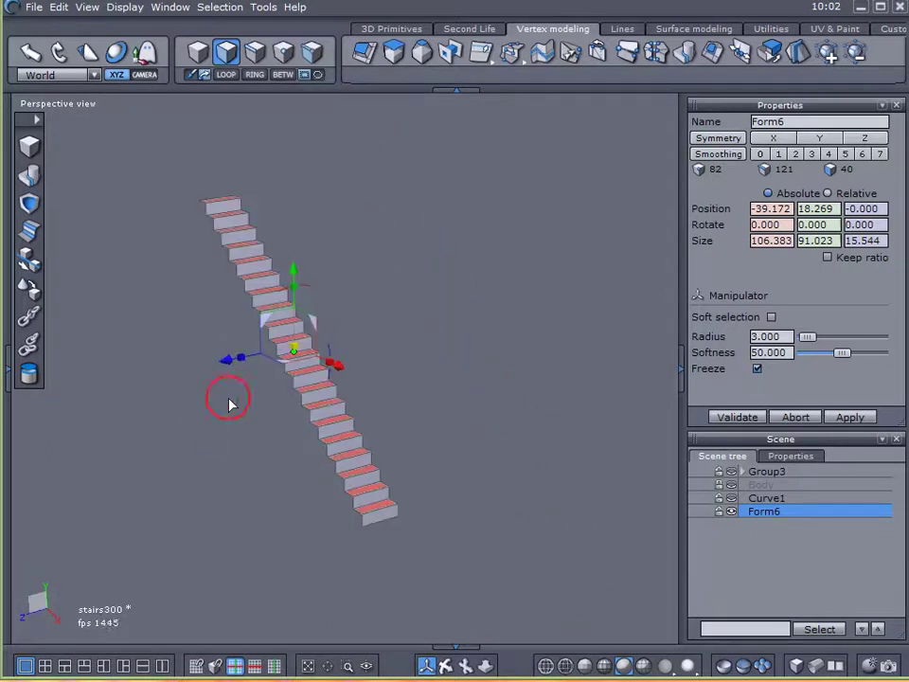
left_click(60, 9)
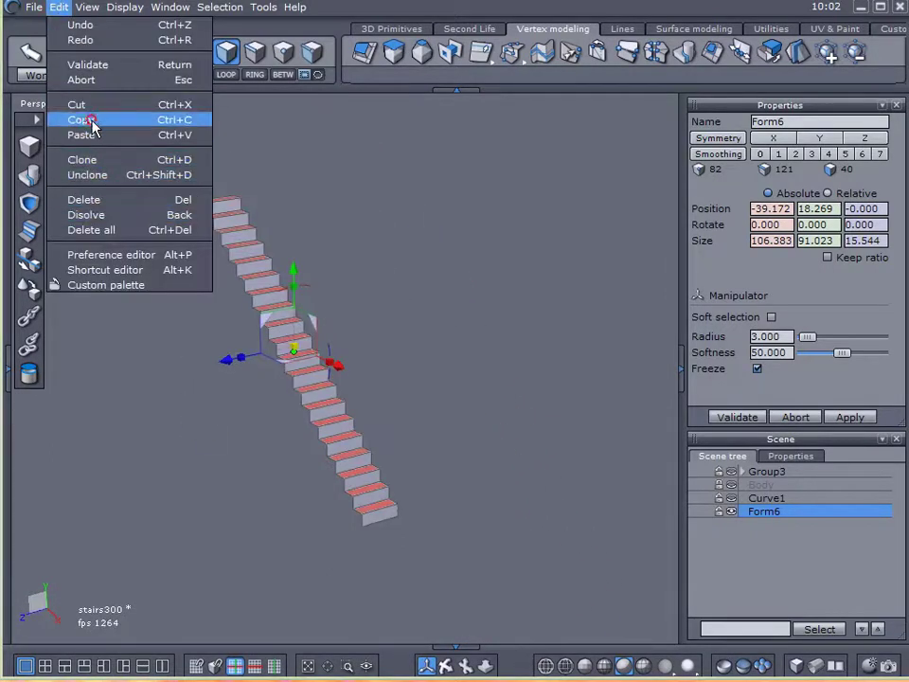
left_click(91, 121)
left_click(59, 6)
left_click(95, 136)
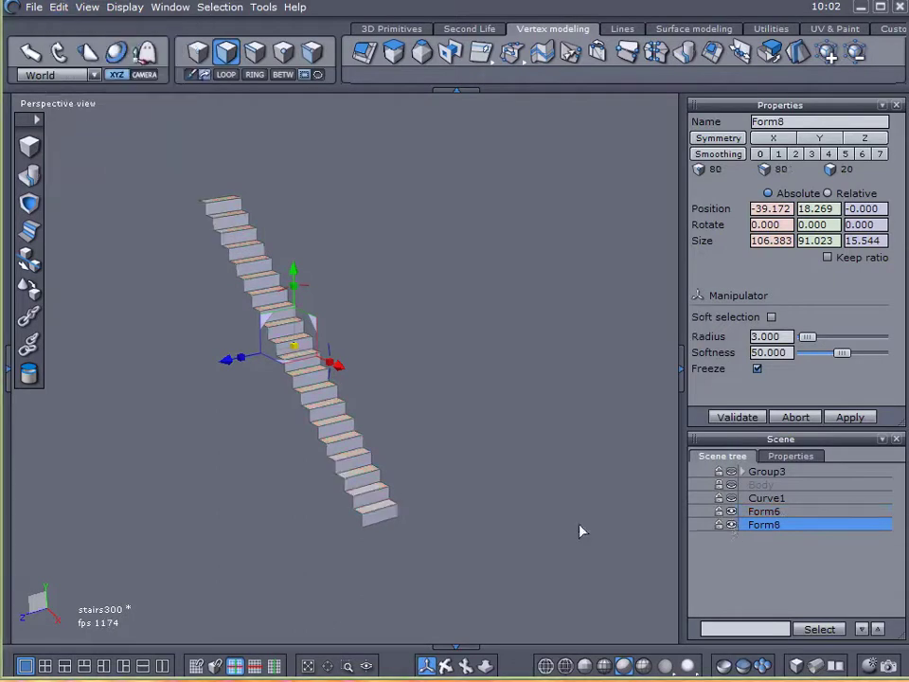
- Hide Form8 and select all the tread faces of the stair object Form6, leaving out the risers
left_click(731, 526)
left_click(745, 513)
left_click_drag(388, 493, 833, 588, "alt")
middle_click_drag(343, 486, 308, 502)
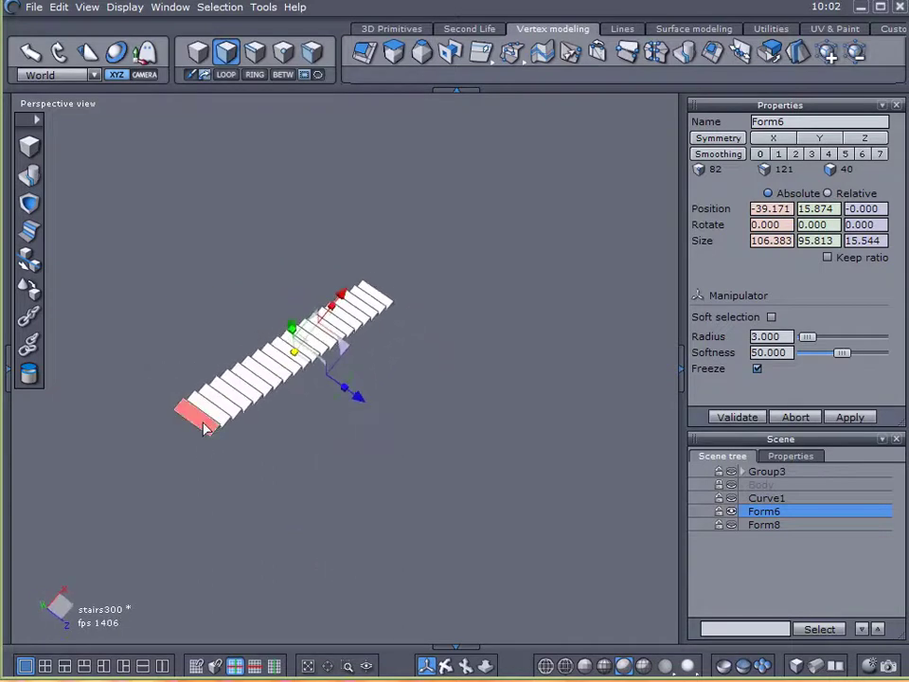
mouse_move(203, 427)
left_mouse_down()
mouse_move(236, 396)
mouse_move(318, 350)
mouse_move(375, 296)
mouse_move(388, 301)
left_mouse_up()
middle_click_drag(522, 411, 332, 278)
scroll(336, 280, "up", 3)
scroll(335, 281, "down", 2)
middle_click_drag(395, 287, 421, 171)
- Sweep the selected tread faces straight down into tall columns, well past the bottom of the stairs, as a single section
left_click(394, 52)
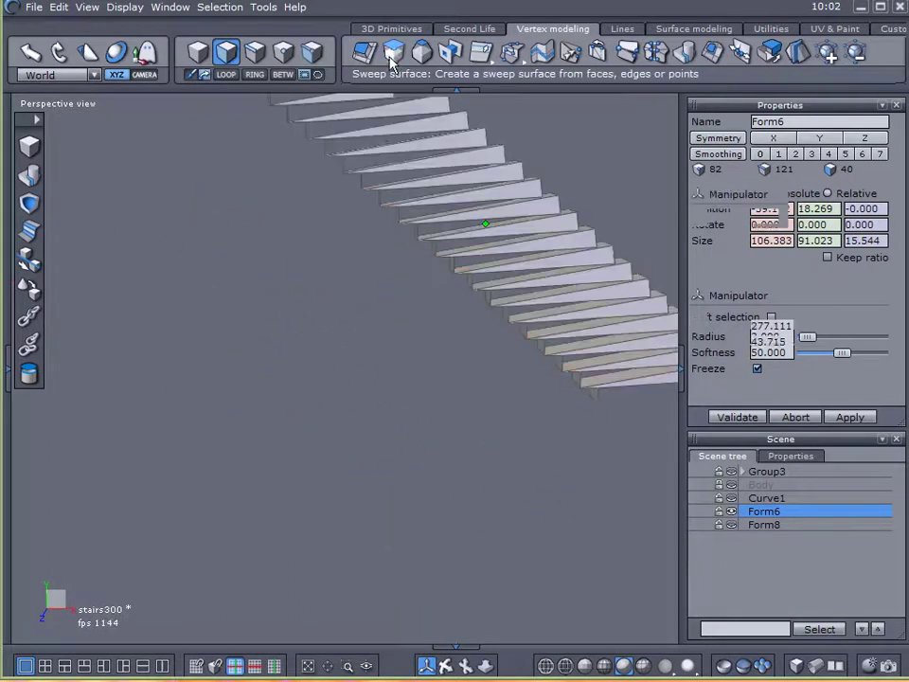
scroll(398, 421, "down", 3)
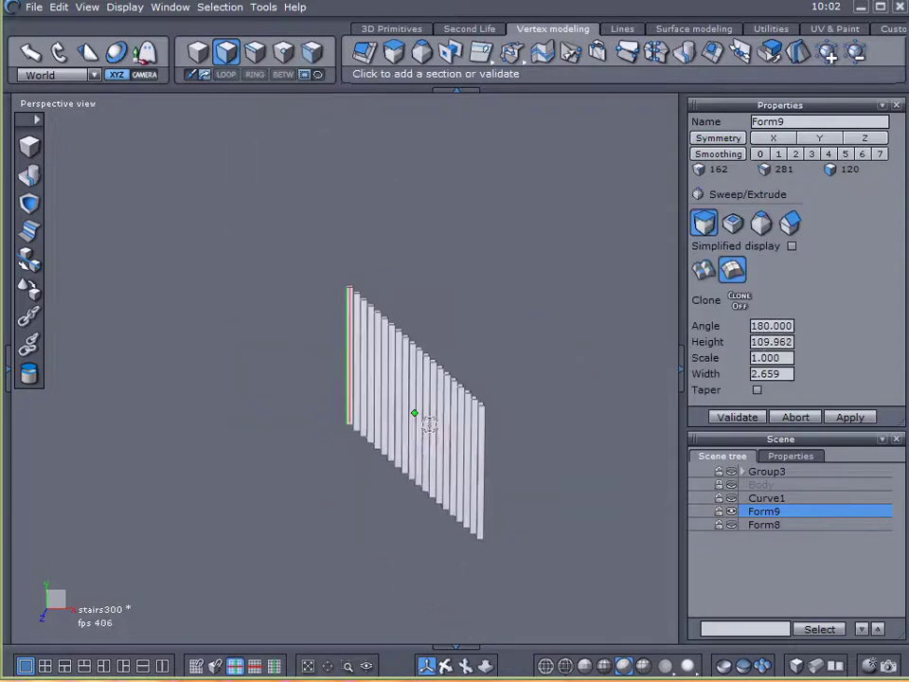
left_click(463, 540)
left_click(737, 417)
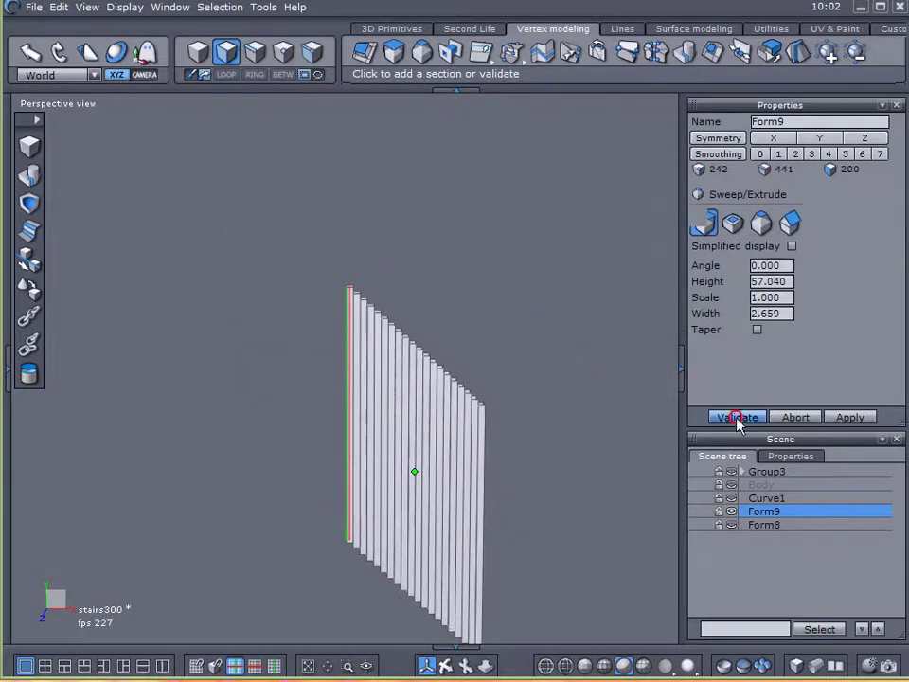
- Show Form8 again and select all the bottom faces of Form9's swept columns
middle_click_drag(471, 378, 492, 355)
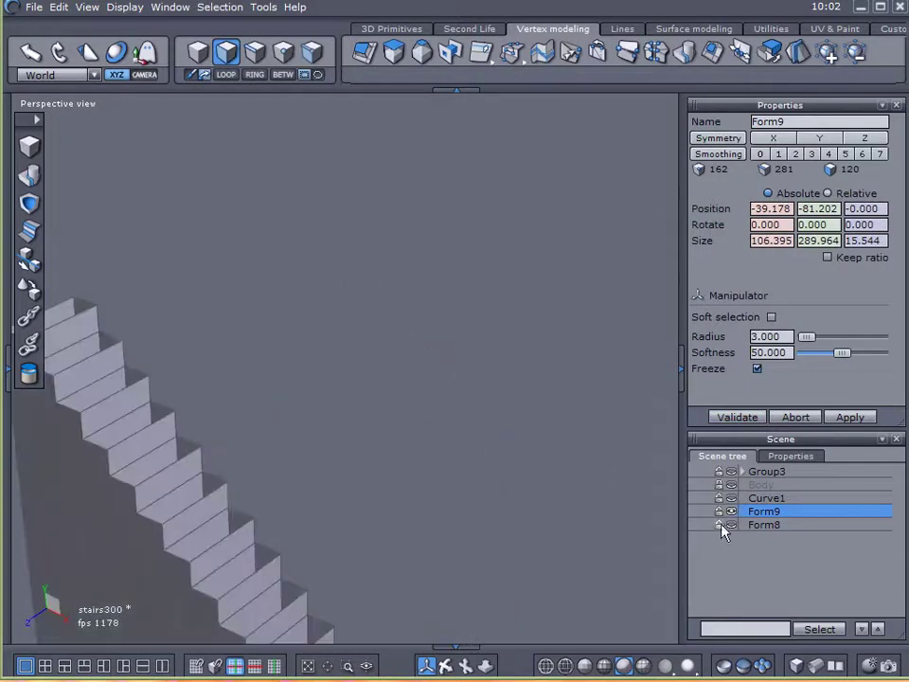
middle_click_drag(666, 524, 318, 427)
middle_click_drag(542, 461, 432, 426)
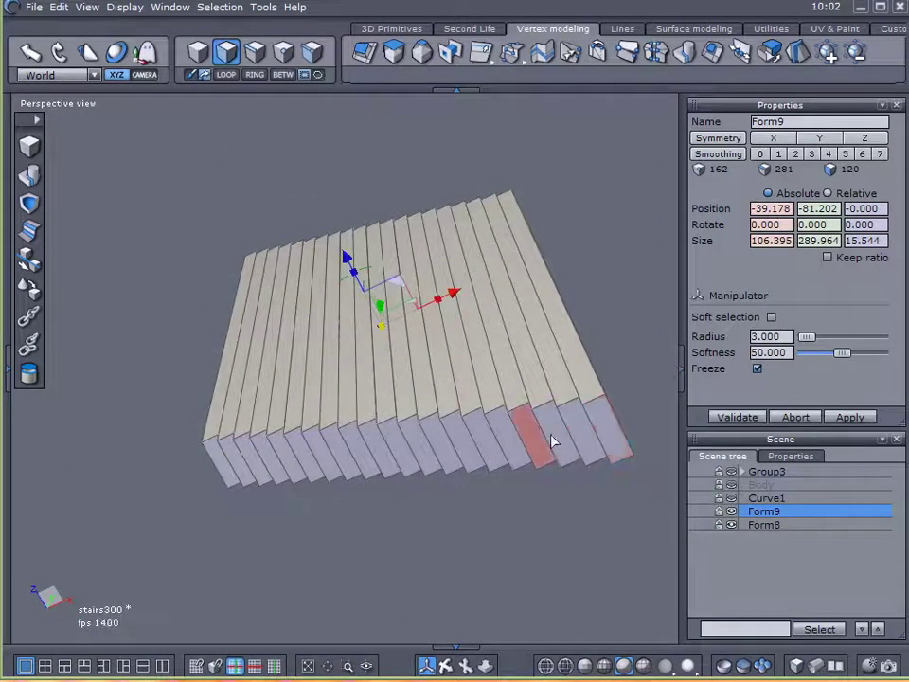
middle_click_drag(284, 445, 260, 415)
middle_click_drag(535, 435, 519, 441)
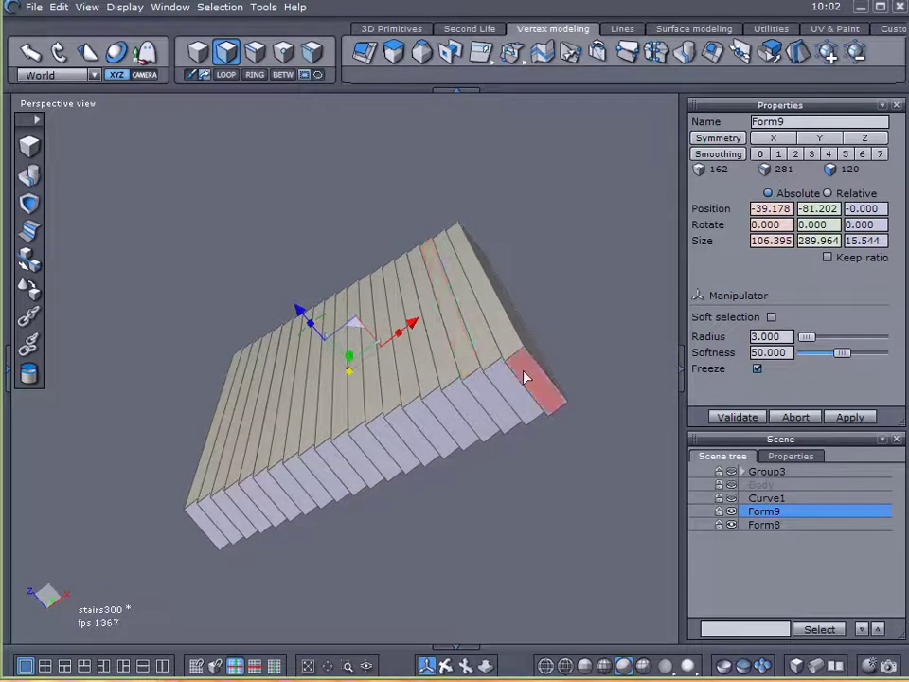
mouse_move(524, 378)
left_mouse_down()
mouse_move(424, 421)
mouse_move(254, 523)
mouse_move(360, 473)
left_mouse_up()
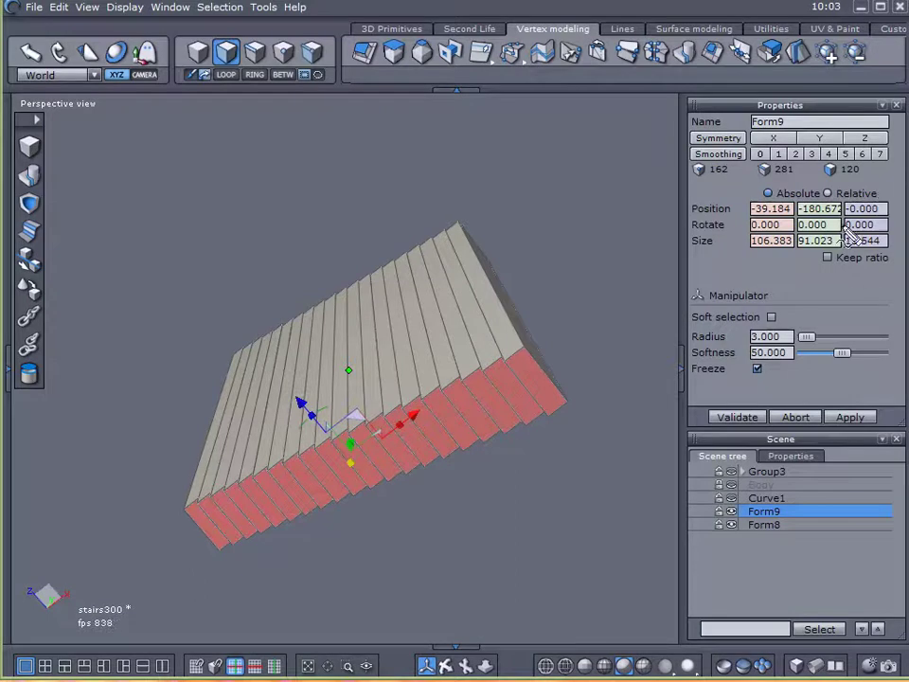
mouse_move(844, 233)
left_mouse_down()
mouse_move(792, 227)
mouse_move(824, 273)
left_mouse_up()
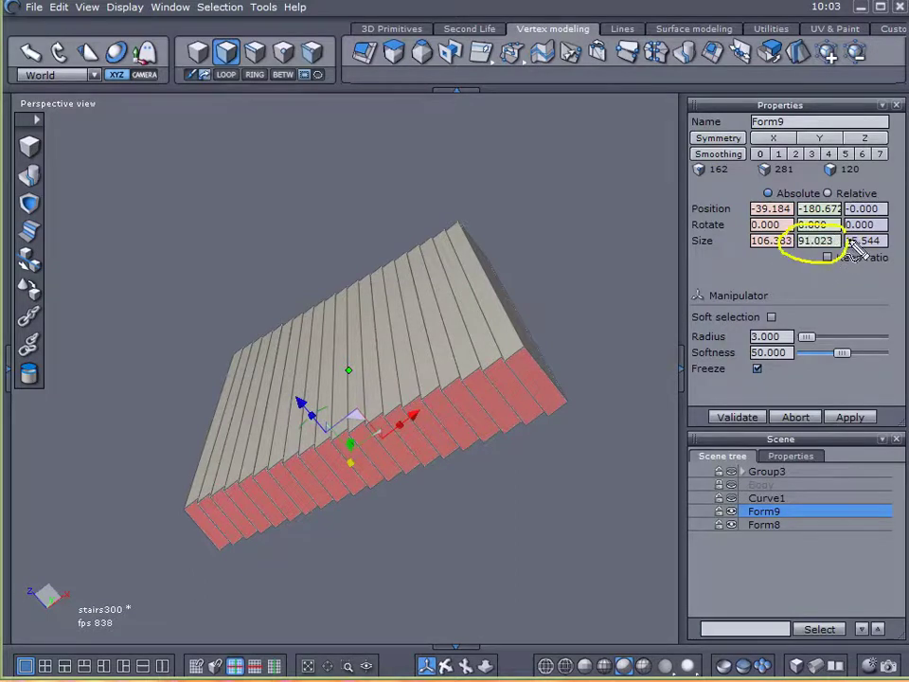
left_click_drag(721, 228, 707, 230)
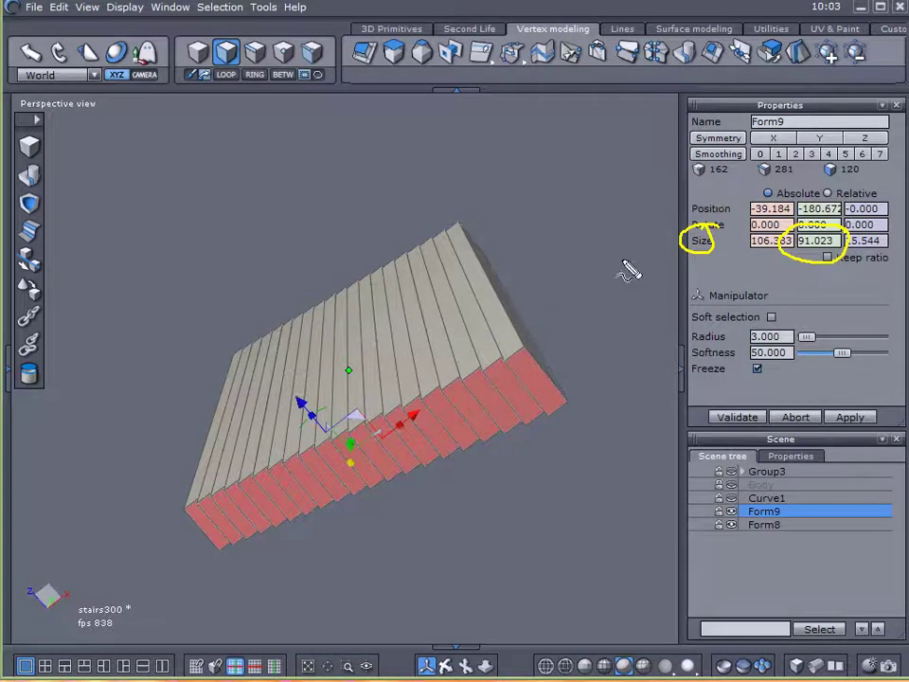
key("Escape")
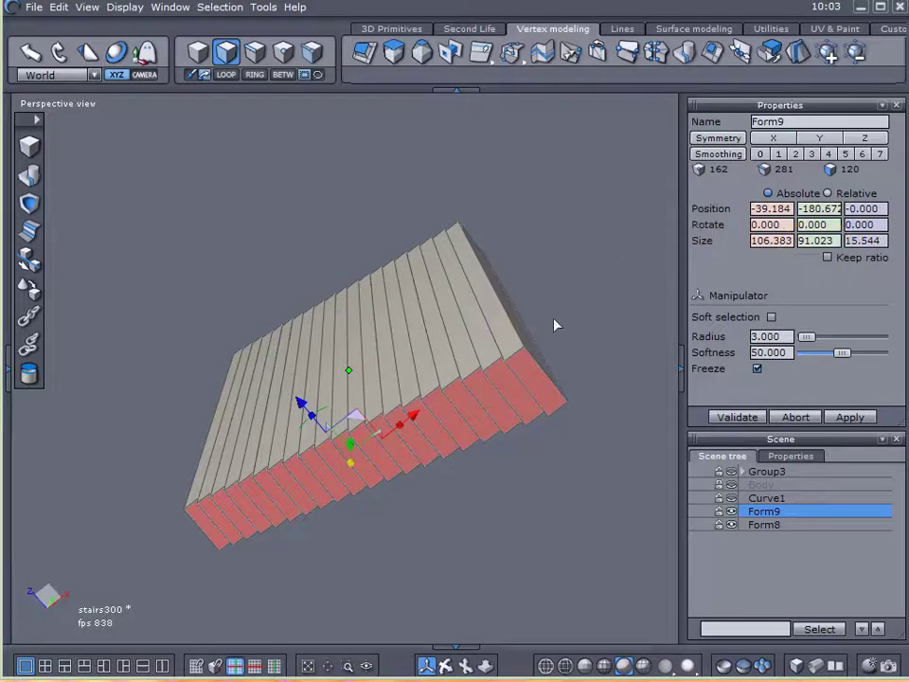
right_click_drag(124, 371, 274, 434)
right_click_drag(559, 254, 417, 270)
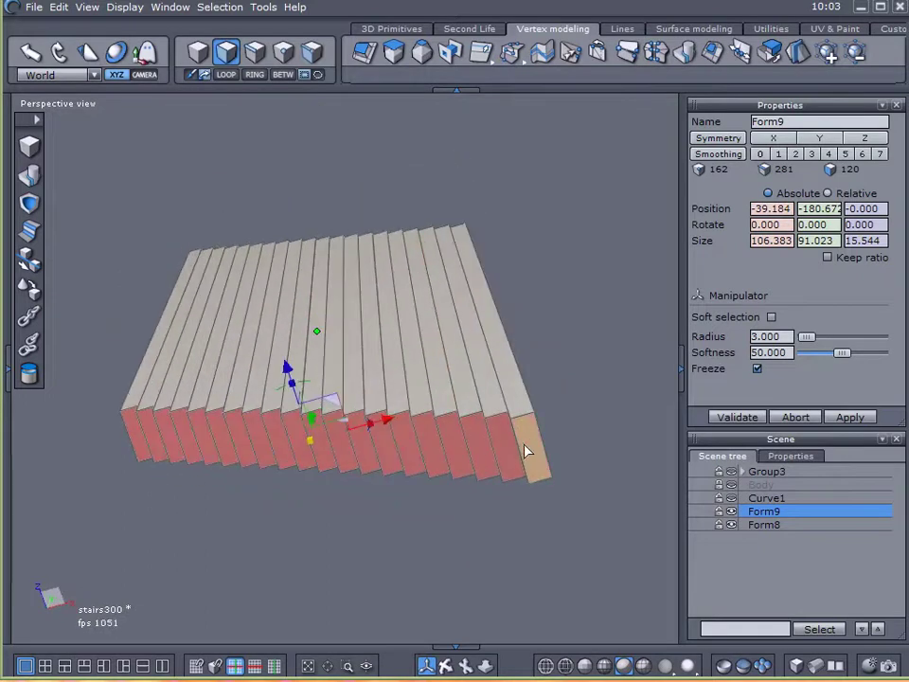
right_click_drag(525, 451, 534, 451)
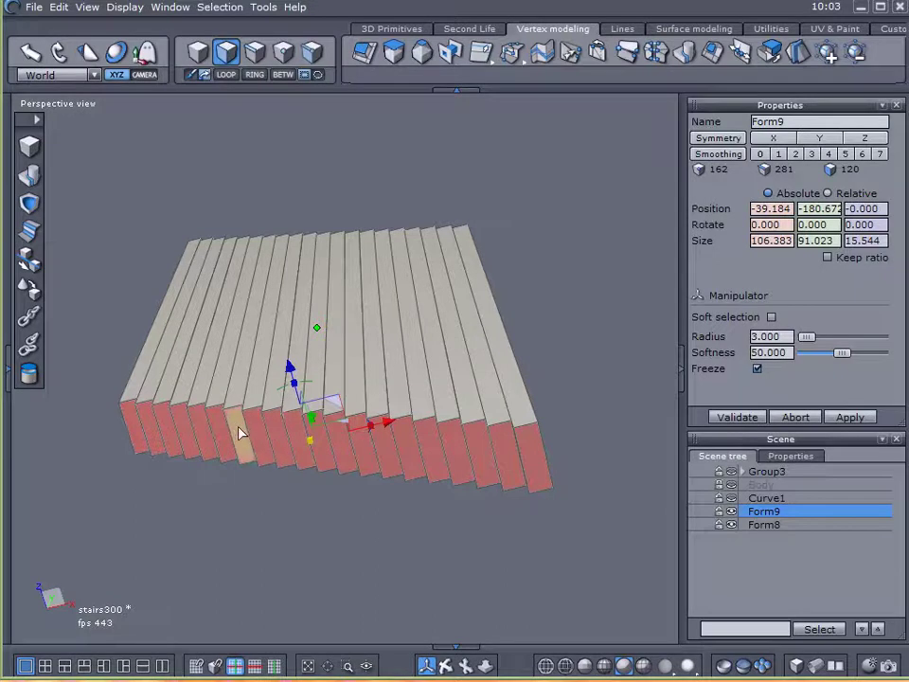
scroll(451, 461, "up", 3)
scroll(450, 461, "down", 3)
- Examine the Y size of a single bottom face and of neighbouring pairs of bottom faces along Form9
left_click(558, 298)
left_click(438, 443)
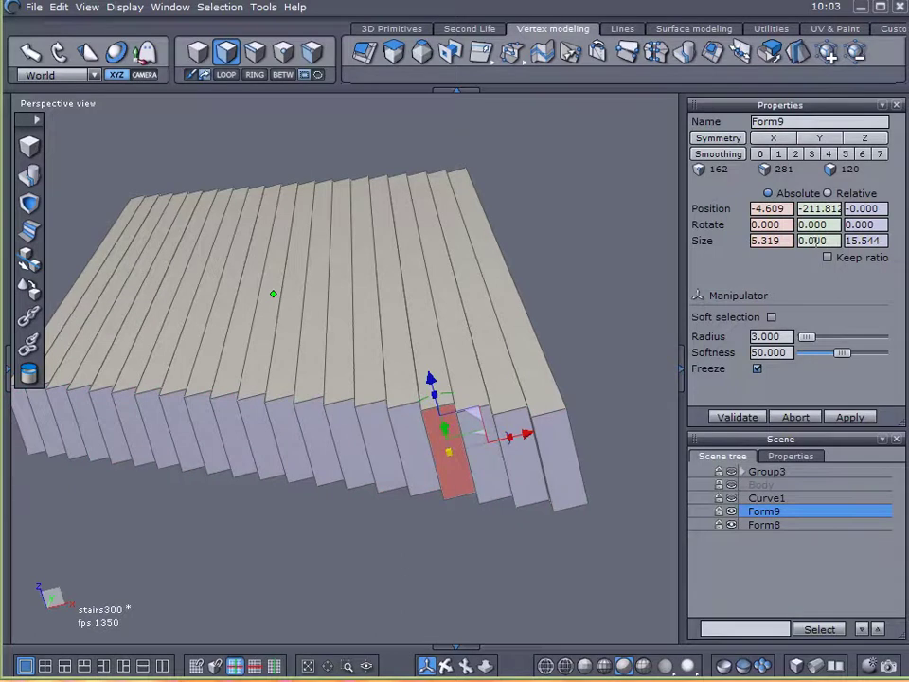
right_click_drag(573, 263, 599, 300)
left_click(405, 468, "shift")
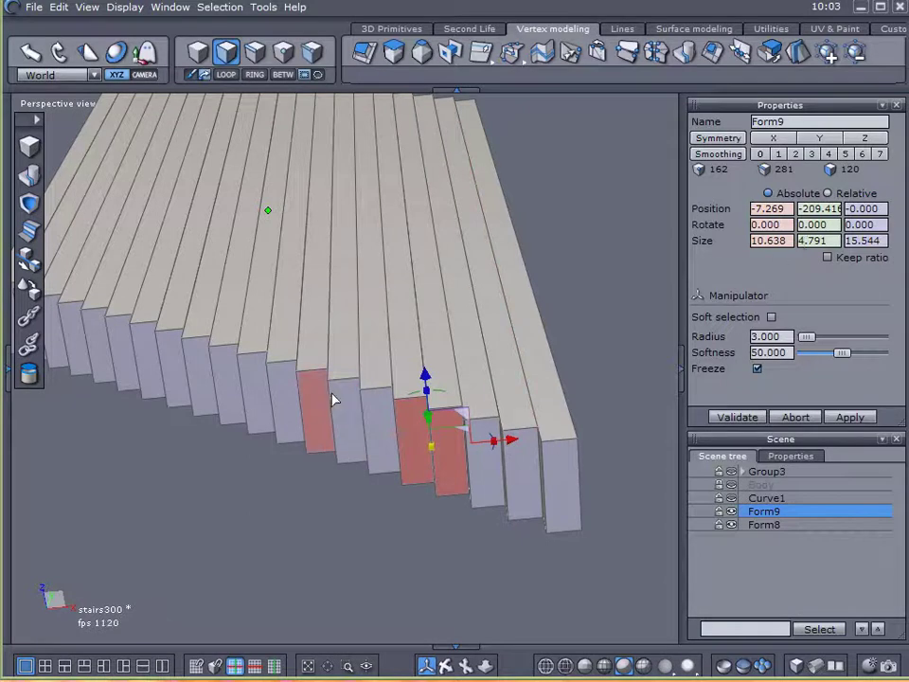
left_click(286, 402)
left_click(255, 392, "shift")
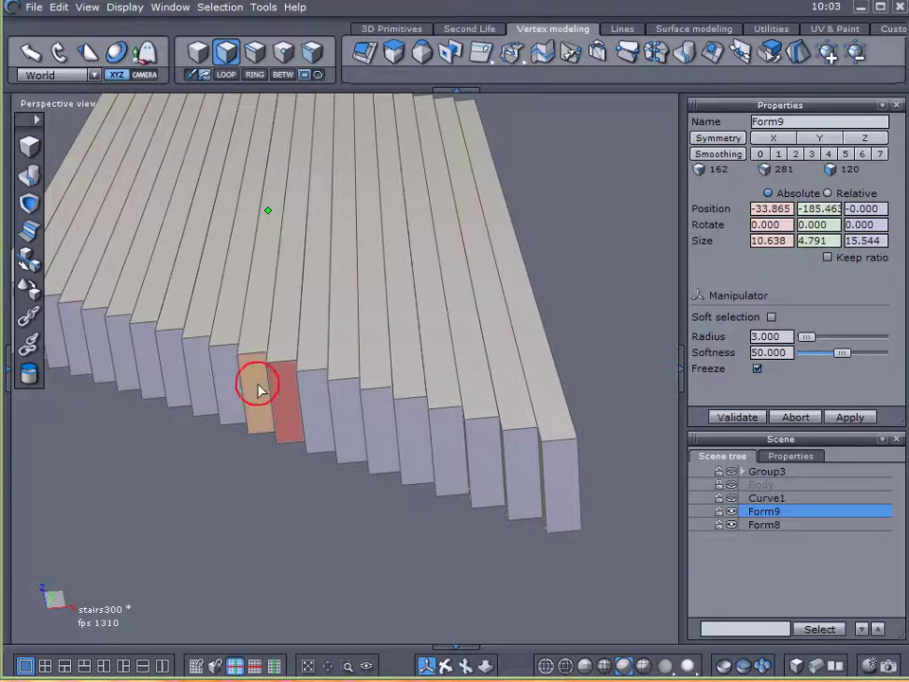
left_click(105, 342)
left_click(77, 341, "shift")
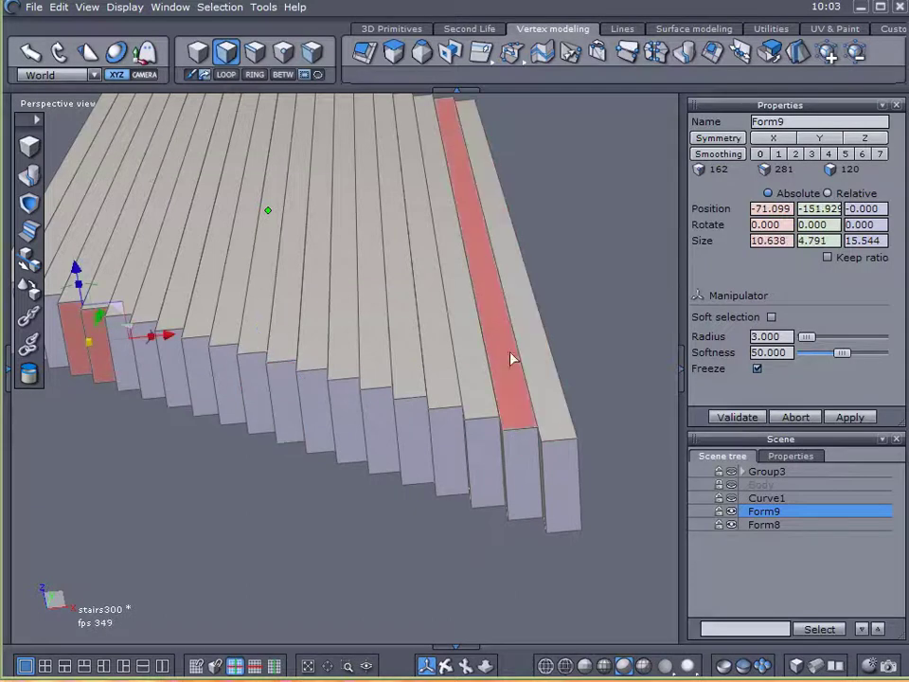
- Reselect all the bottom faces of Form9 and flatten them to one level by setting their Y size to 0
scroll(553, 471, "down", 3)
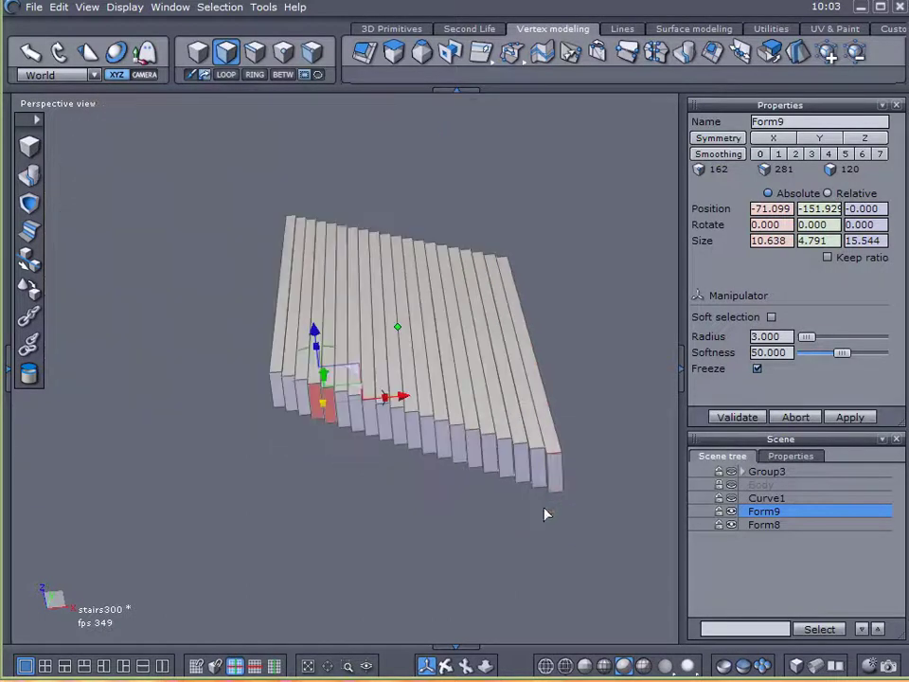
middle_click_drag(536, 525, 419, 574)
left_click(418, 574)
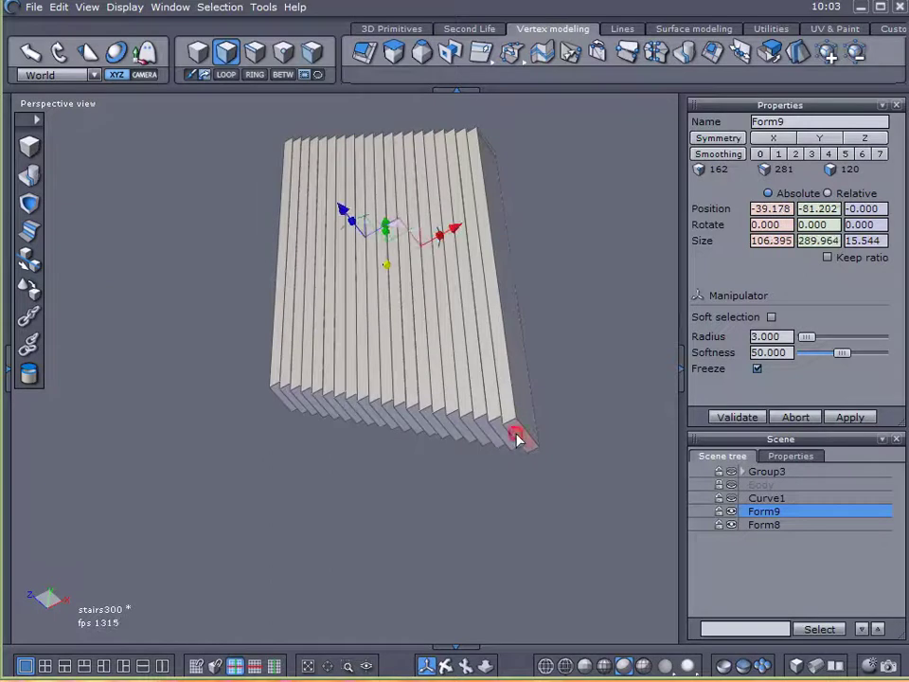
left_click_drag(506, 436, 265, 404)
middle_click_drag(182, 422, 311, 559)
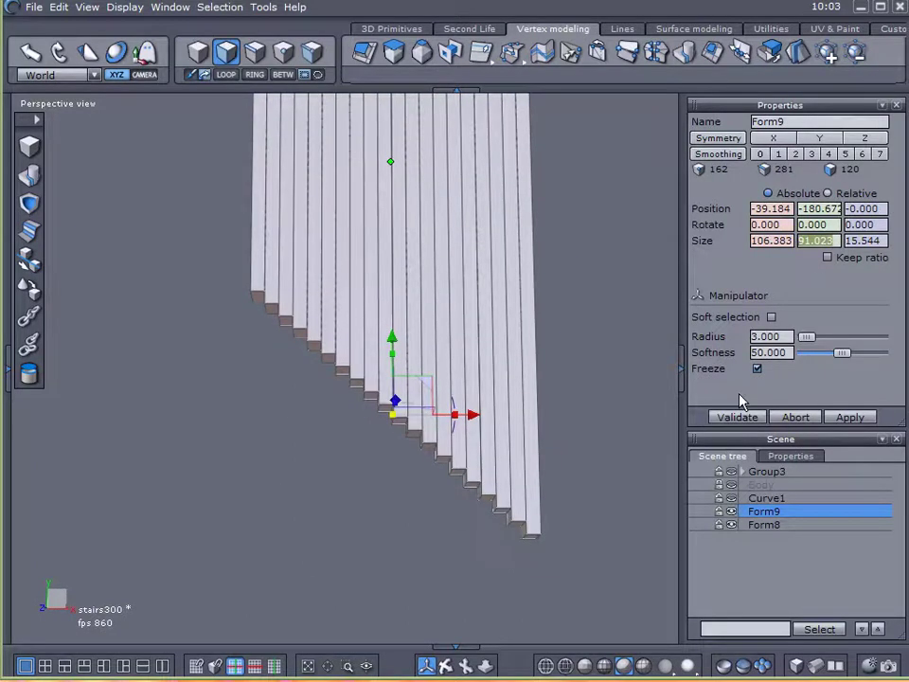
key("Return")
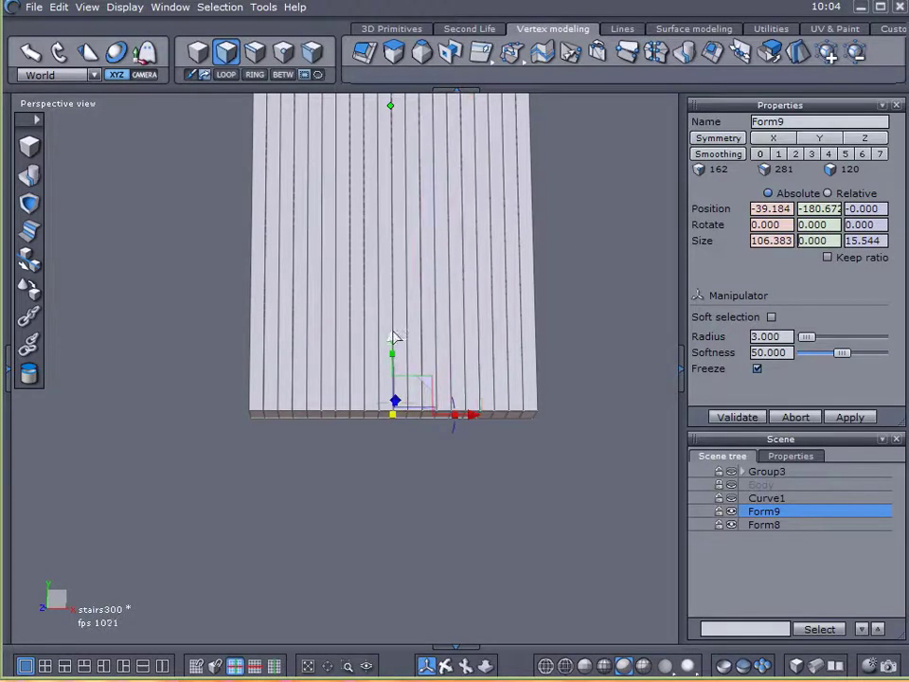
- Show Group3 and move the flattened bottom faces up to just below the floor, at Y about -45.2
left_click_drag(393, 335, 357, 110)
middle_click_drag(540, 301, 542, 386)
left_click(732, 472)
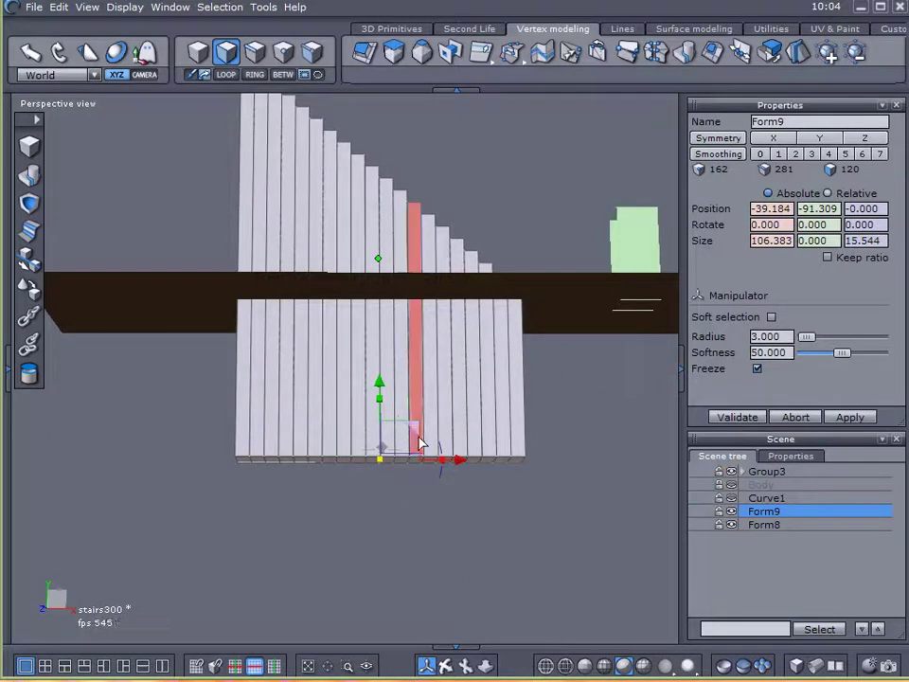
left_click_drag(378, 395, 392, 233)
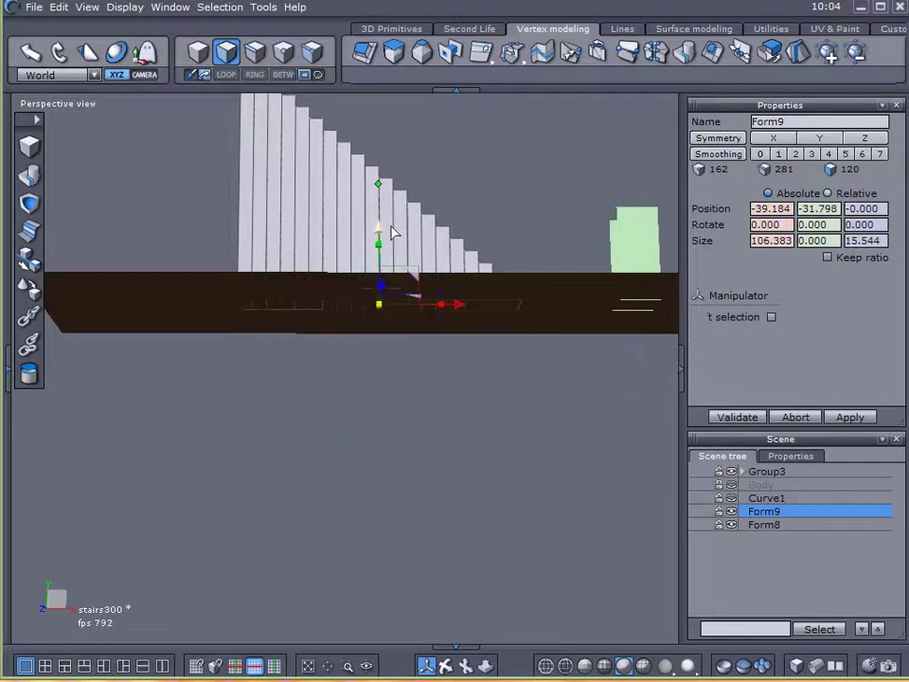
scroll(391, 265, "up", 5)
scroll(397, 289, "down", 4)
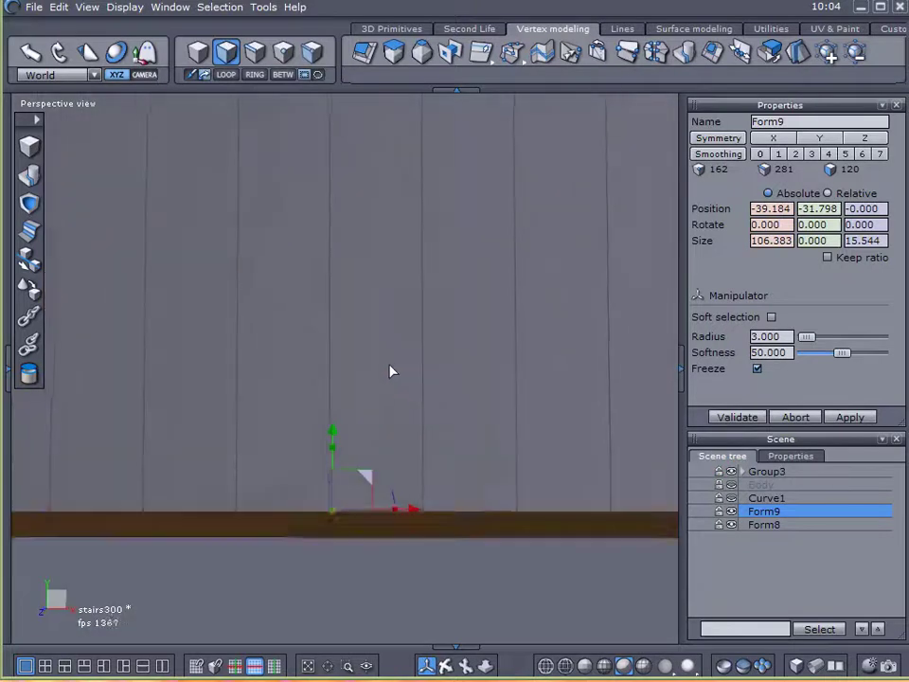
scroll(403, 396, "down", 3)
mouse_move(415, 374)
middle_mouse_down()
mouse_move(380, 325)
mouse_move(340, 308)
mouse_move(415, 411)
mouse_move(411, 394)
middle_mouse_up()
left_click_drag(397, 355, 324, 454)
middle_click_drag(325, 454, 350, 440)
scroll(351, 509, "up", 5)
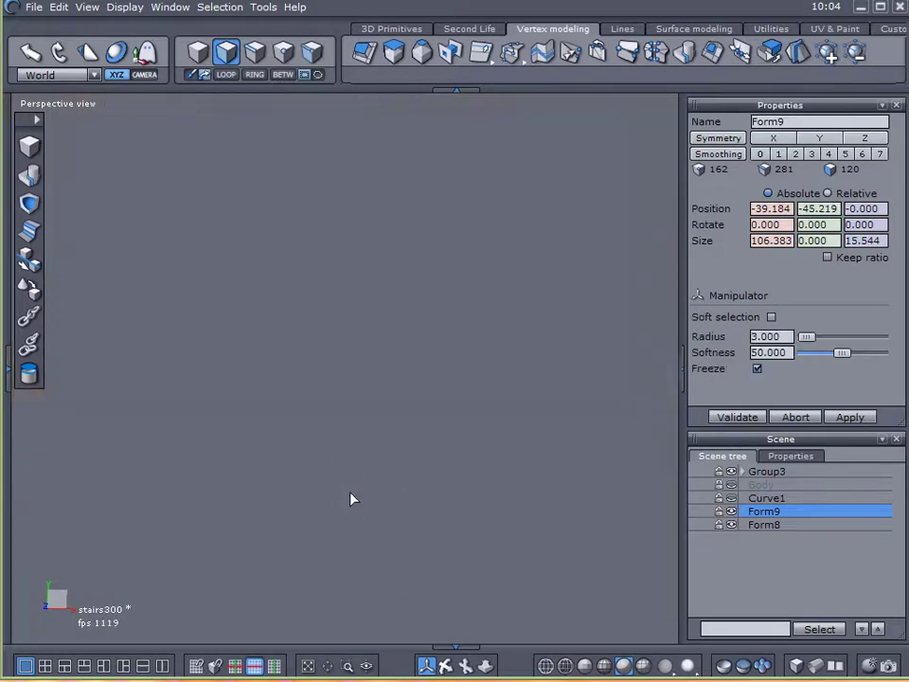
scroll(352, 508, "down", 3)
- Check the Y position of several points along the flattened bottom edge of Form9
left_click(279, 50)
middle_click_drag(391, 417, 330, 499)
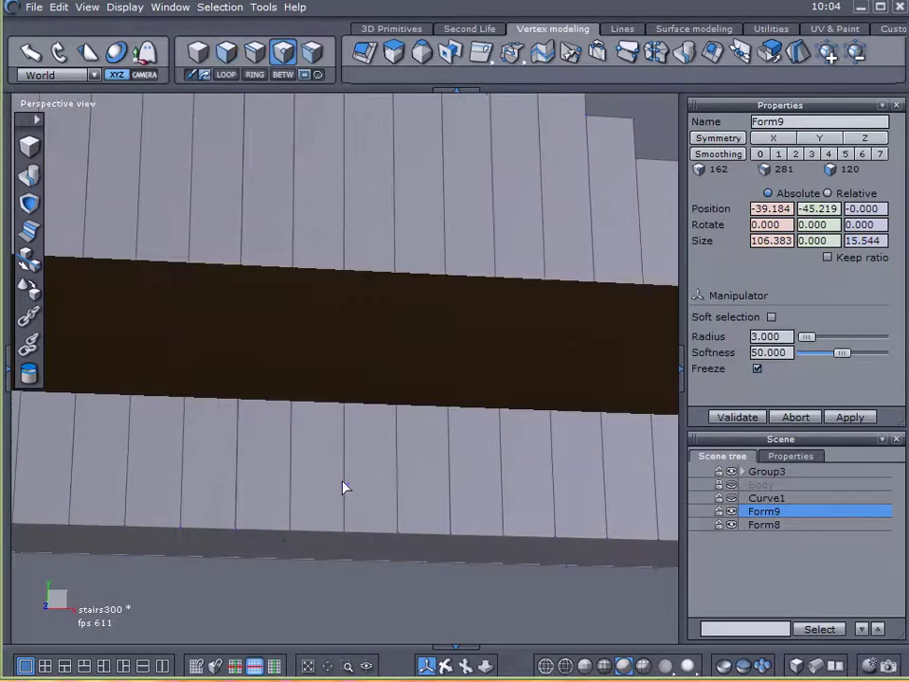
left_click(288, 533)
left_click_drag(268, 502, 528, 548)
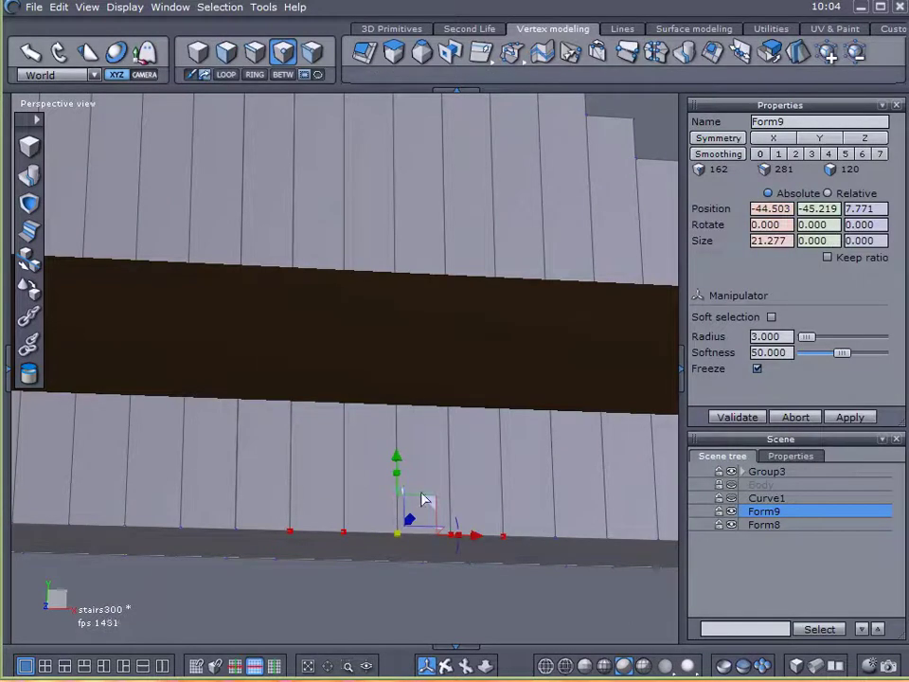
left_click(234, 530)
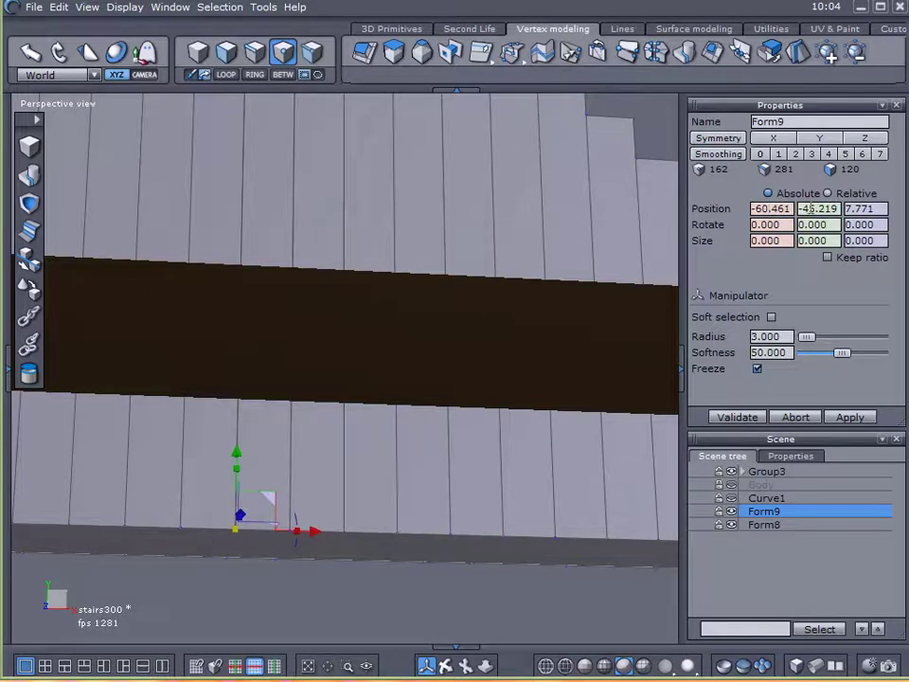
left_click(610, 541)
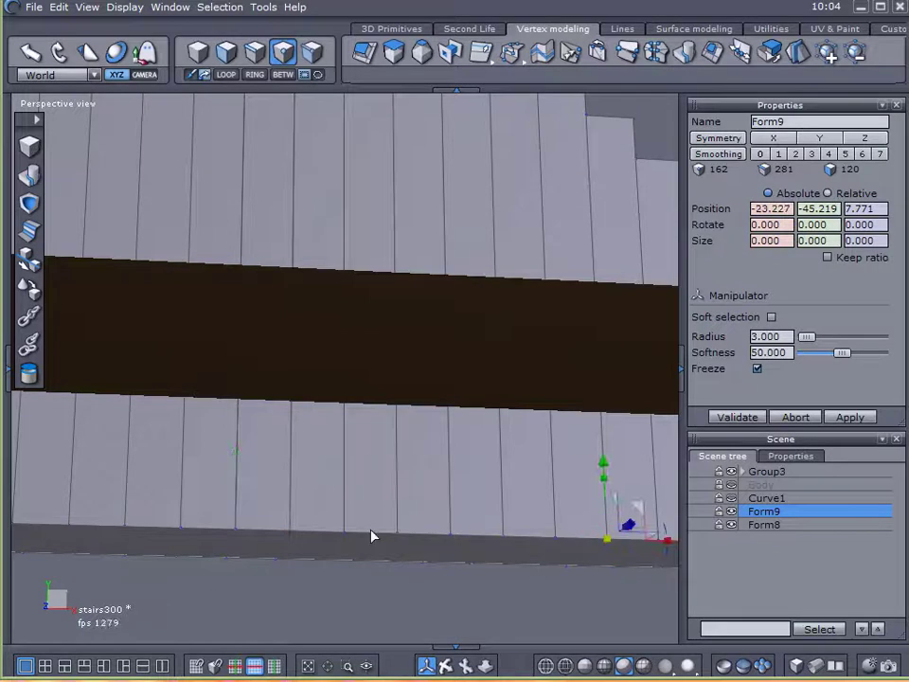
left_click(128, 527)
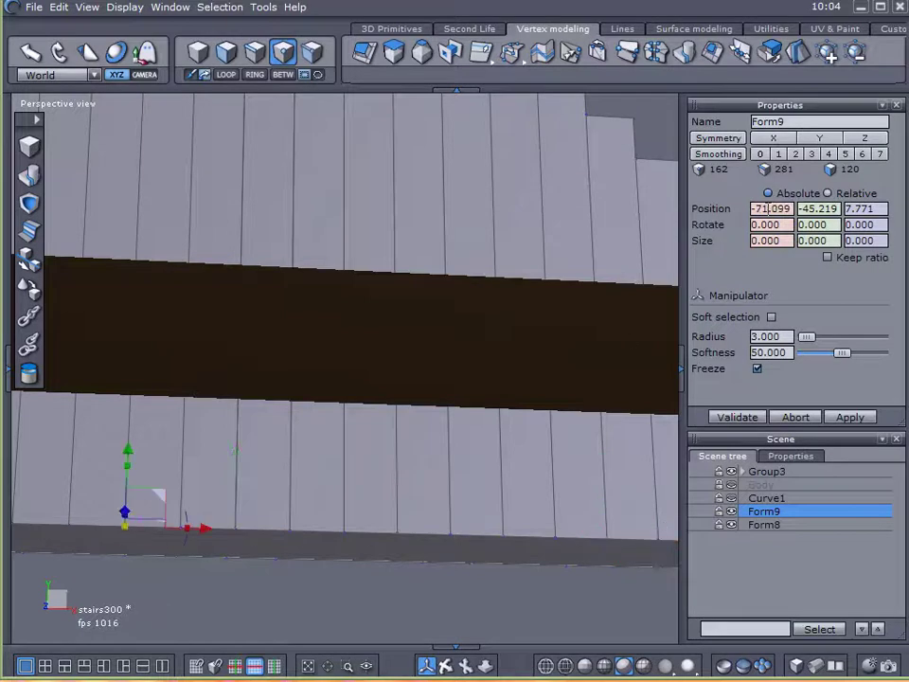
- Select all the bottom faces of Form9 and raise them to floor level, at Y about -31.9
scroll(497, 445, "down", 3)
middle_click_drag(505, 522, 352, 566)
right_click_drag(351, 565, 509, 422)
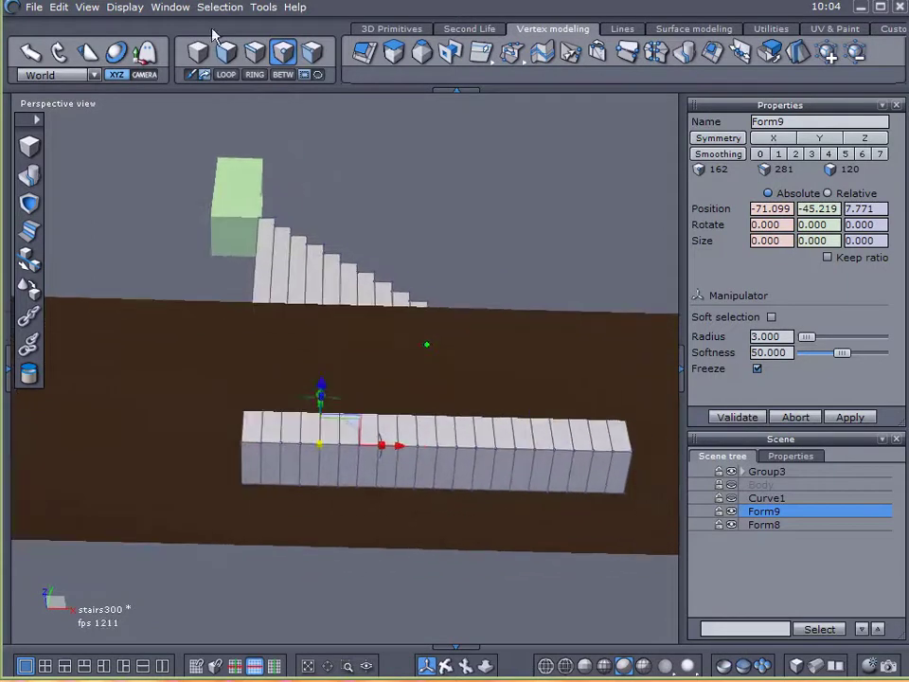
left_click(227, 54)
mouse_move(275, 467)
left_mouse_down()
mouse_move(617, 475)
mouse_move(324, 469)
left_mouse_up()
right_click_drag(324, 469, 197, 622)
left_click_drag(431, 402, 440, 368)
right_click_drag(441, 404, 424, 563)
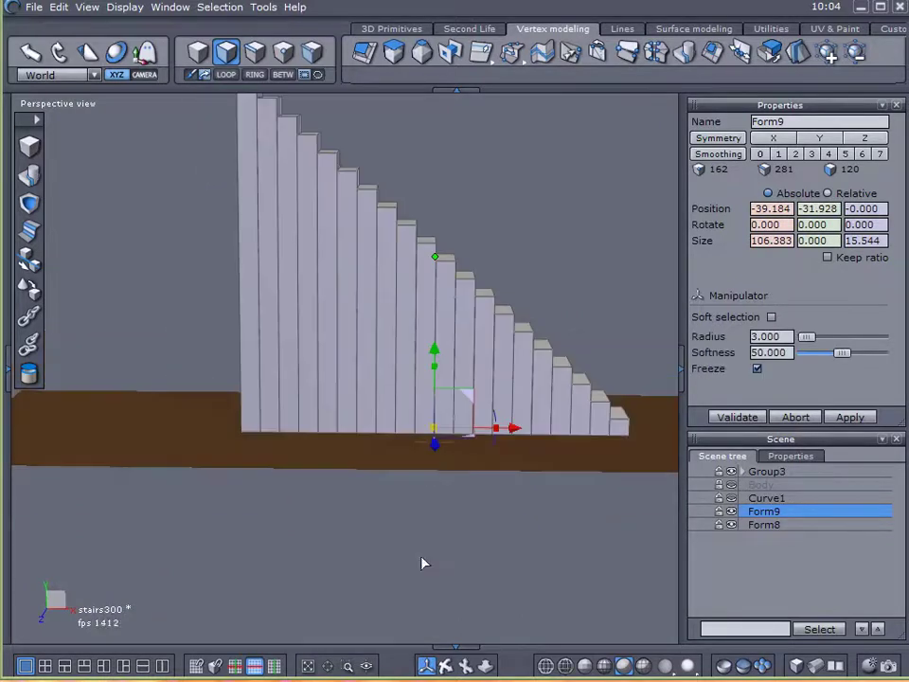
- Hide Form9 and Group3 and select the separate treads object, Form8
left_click(730, 512)
left_click(737, 524)
right_click_drag(233, 406, 361, 470)
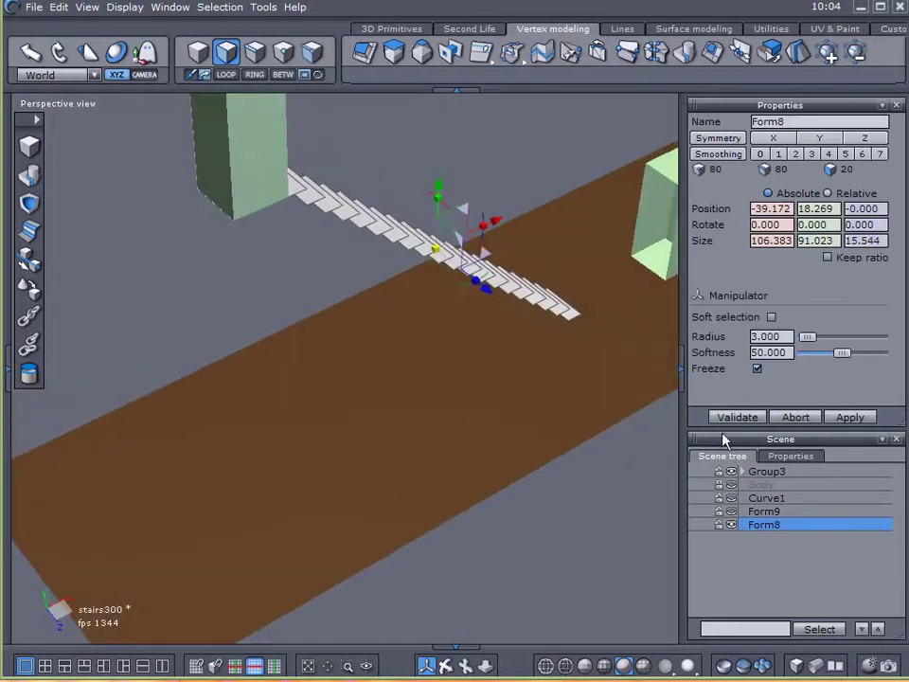
left_click(732, 472)
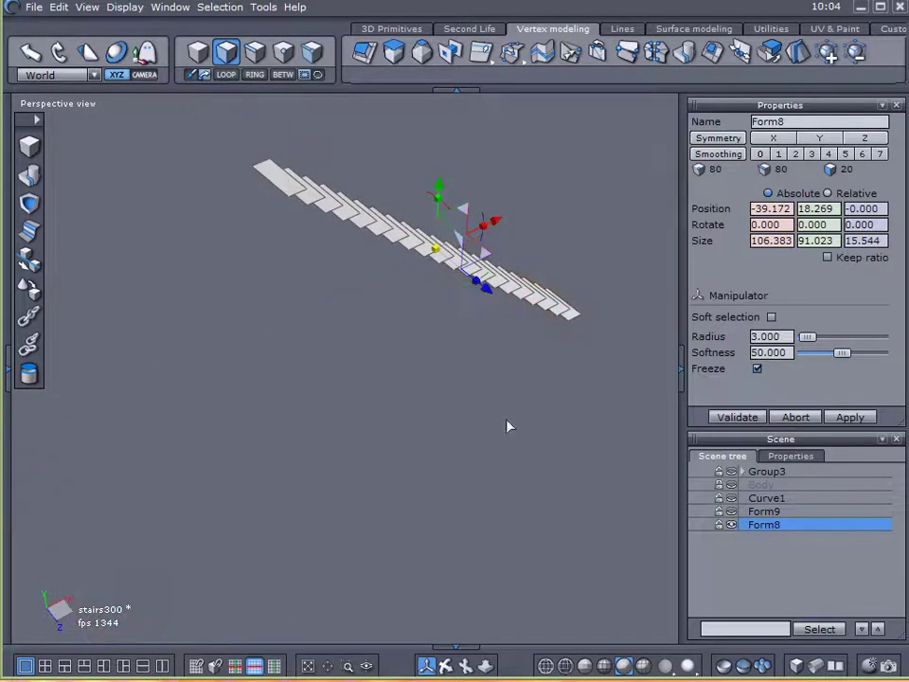
scroll(366, 179, "up", 6)
scroll(366, 179, "down", 5)
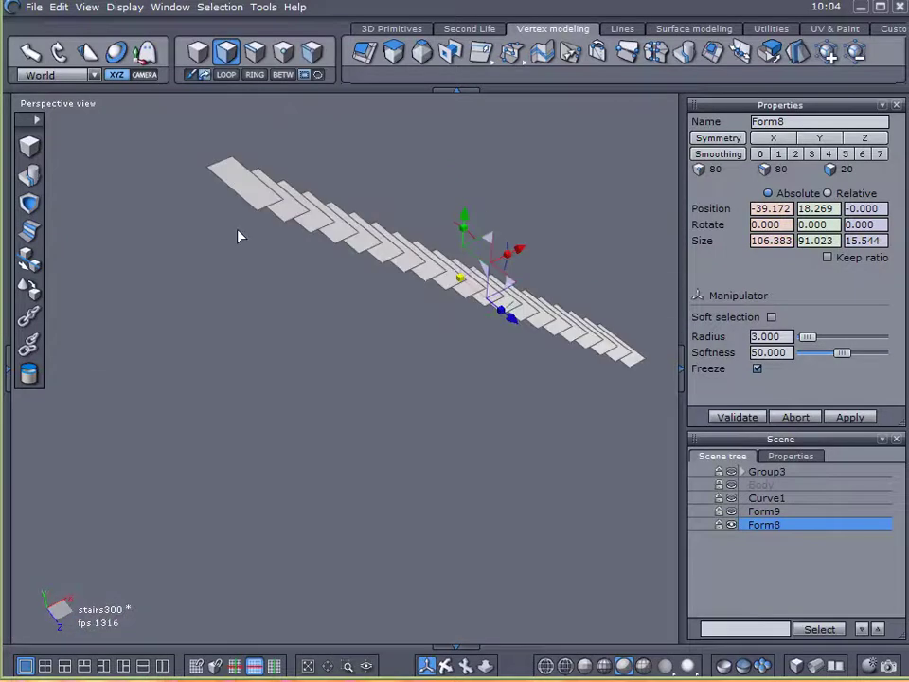
- Show Form9 and move the front edges of all the Form8 treads forward about 0.5 along X, overhanging the risers
left_click(253, 55)
right_click_drag(197, 270, 306, 361)
mouse_move(347, 371)
left_mouse_down()
mouse_move(463, 264)
mouse_move(598, 189)
left_mouse_up()
left_click(734, 511)
right_click_drag(606, 462, 416, 270)
scroll(453, 210, "up", 4)
scroll(462, 230, "up", 3)
middle_click_drag(465, 329, 458, 295)
scroll(458, 296, "down", 3)
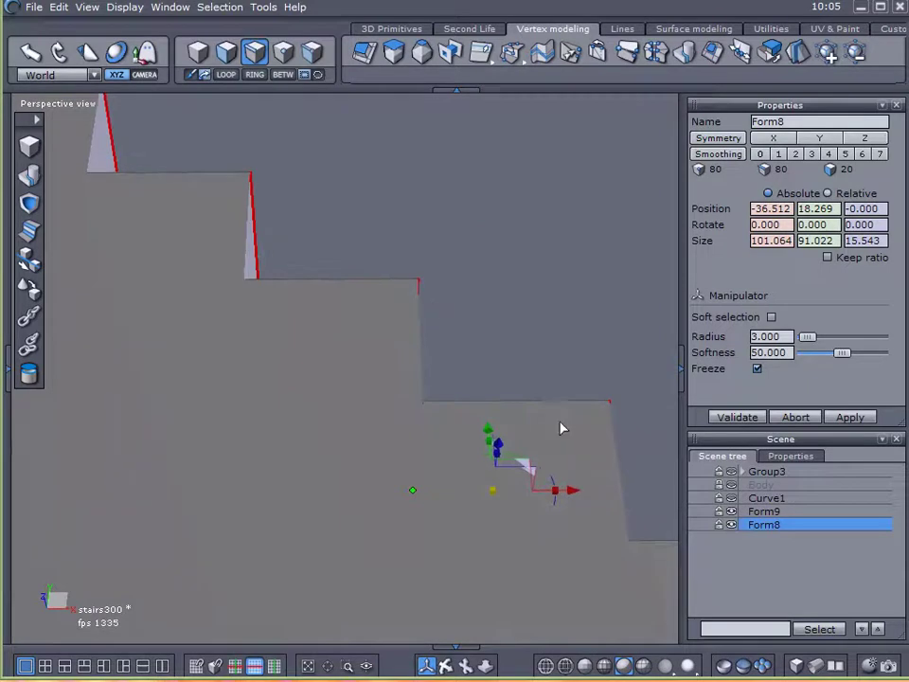
left_click_drag(581, 493, 596, 497)
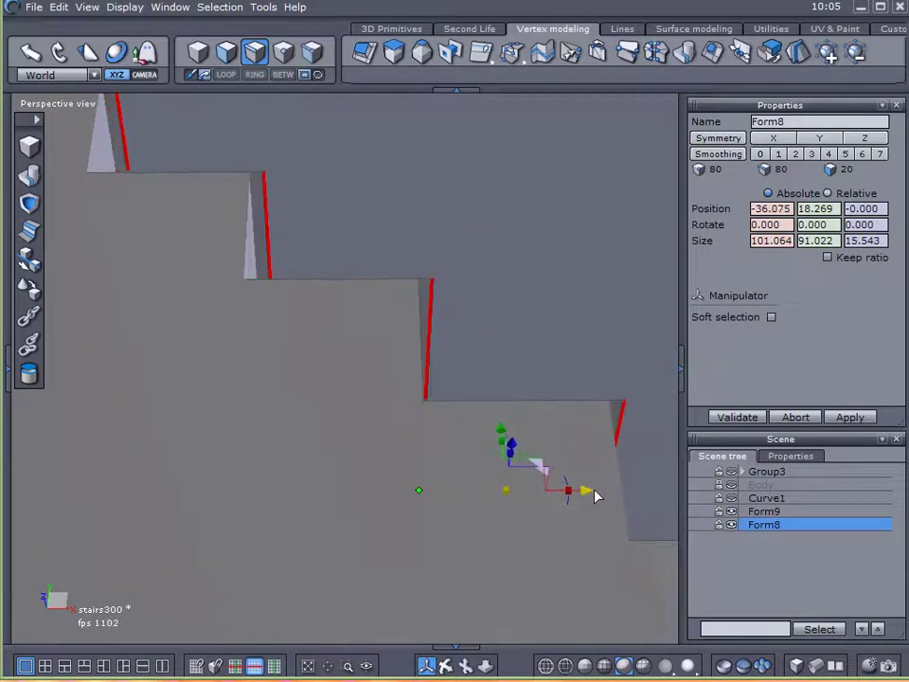
middle_click_drag(493, 394, 453, 398)
left_click(712, 551)
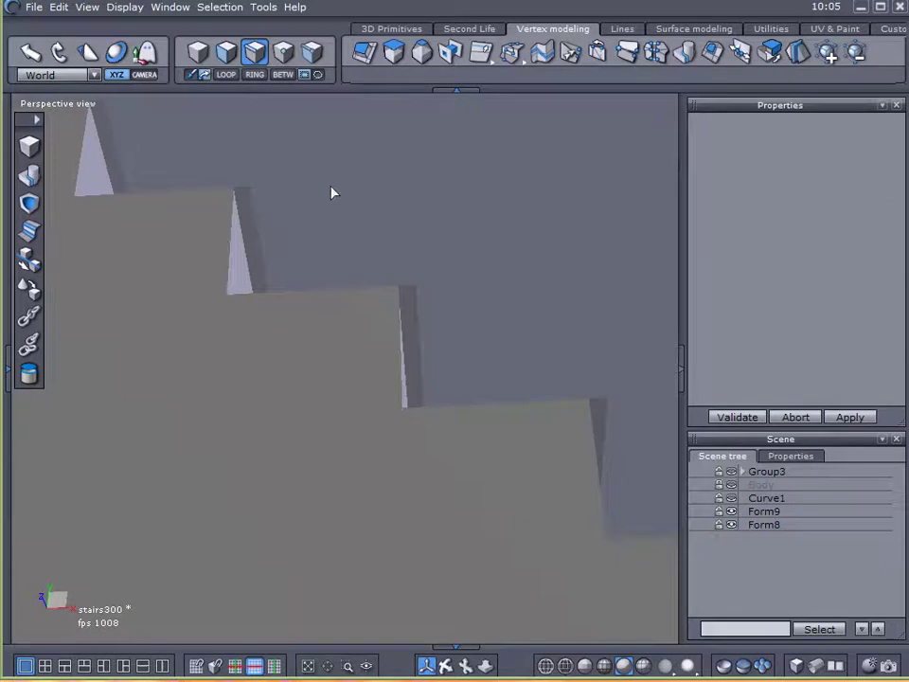
- Scale all the tread faces of Form8 along Z to a width of about 16.6, overhanging both sides of Form9
left_click(749, 527)
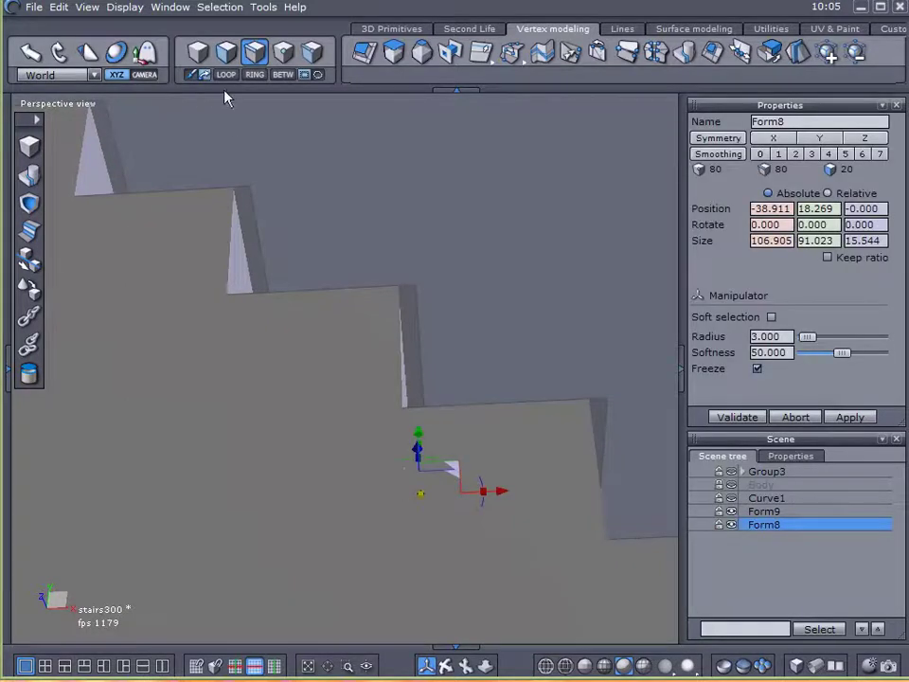
left_click(224, 57)
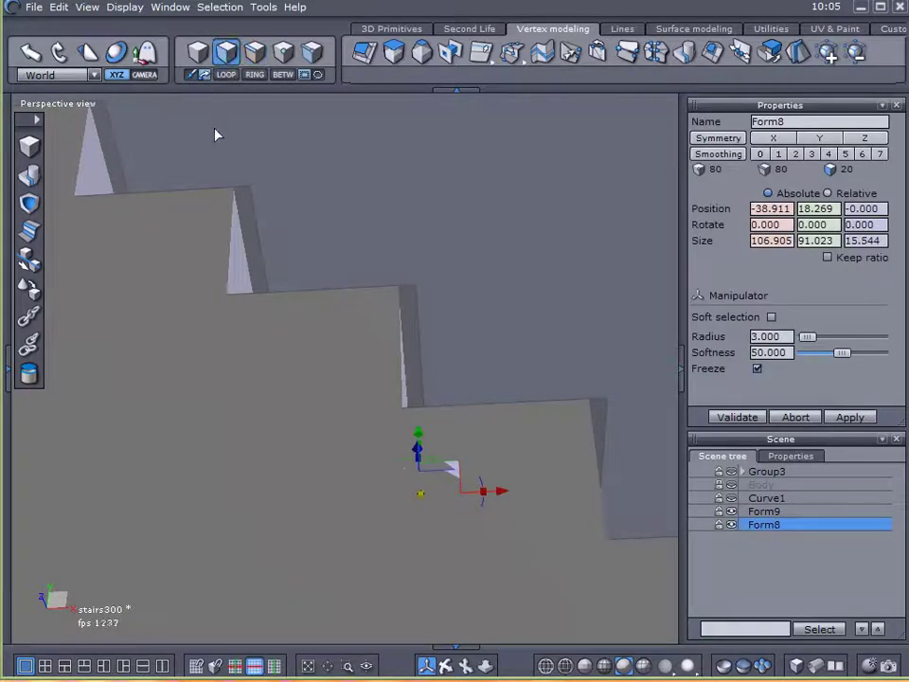
middle_click_drag(361, 304, 122, 213)
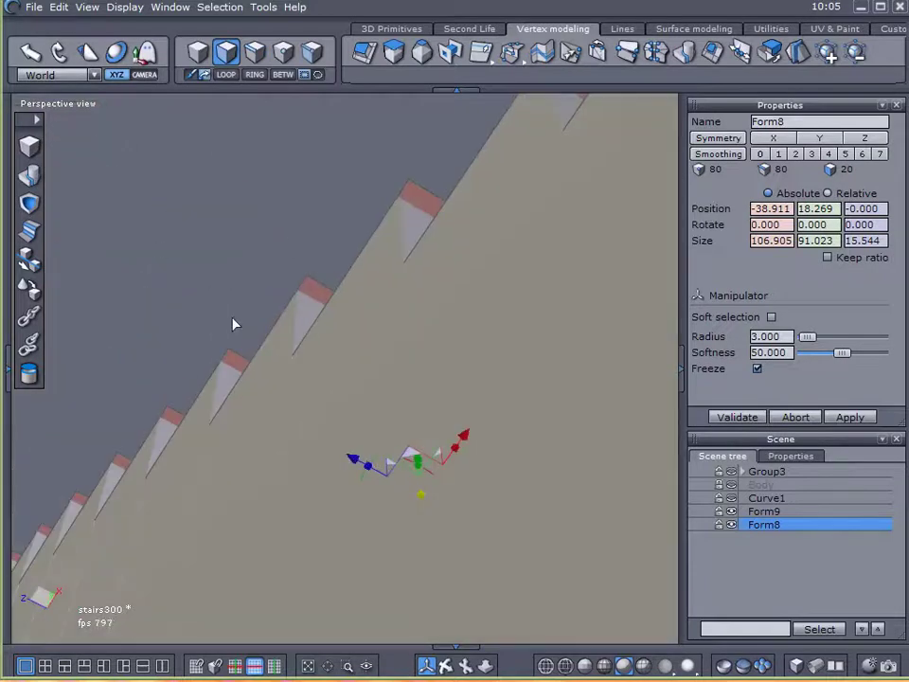
left_click_drag(372, 474, 368, 471)
middle_click_drag(199, 385, 57, 142)
scroll(382, 124, "down", 6)
- Extrude all the tread faces upward by a height of about 0.69 and validate the extrusion
left_click(396, 57)
middle_click_drag(478, 180, 529, 370)
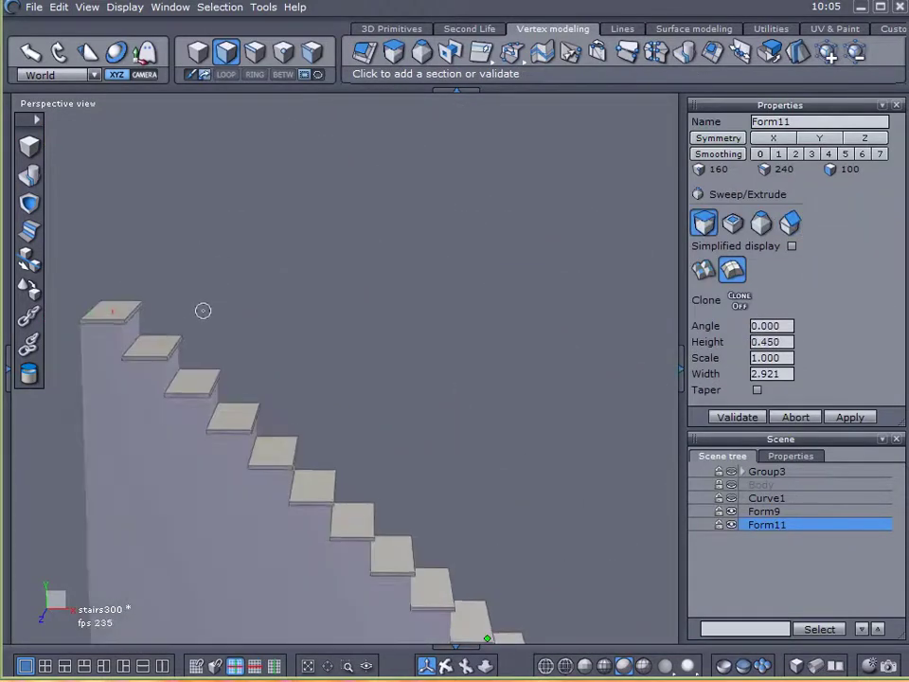
left_click(202, 309)
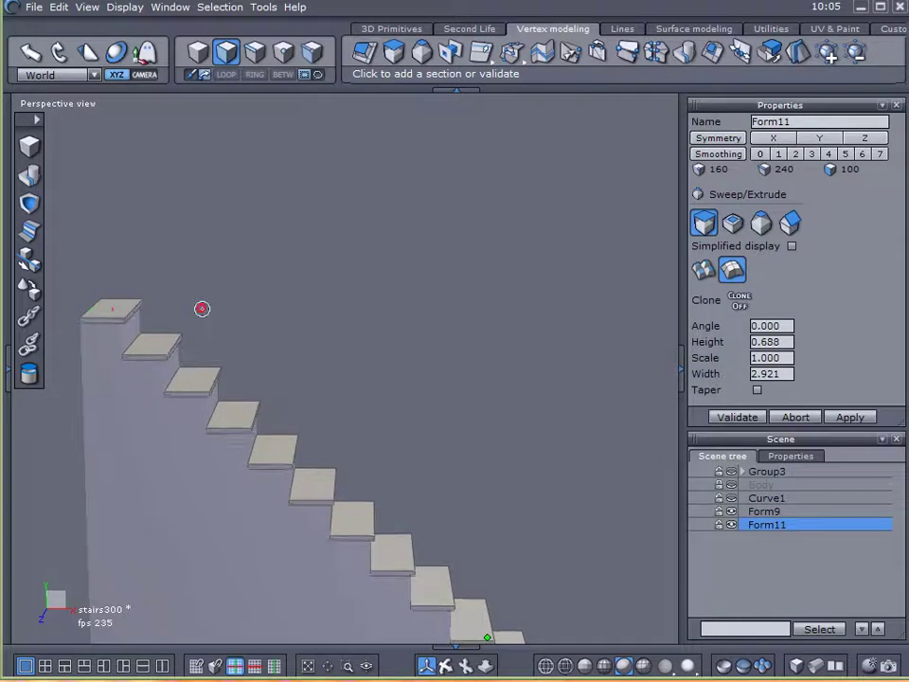
left_click(737, 417)
- Show Group3 and examine the thickened treads on the stairs from the front and the side
left_click(731, 470)
scroll(581, 469, "down", 4)
middle_click_drag(550, 463, 15, 497)
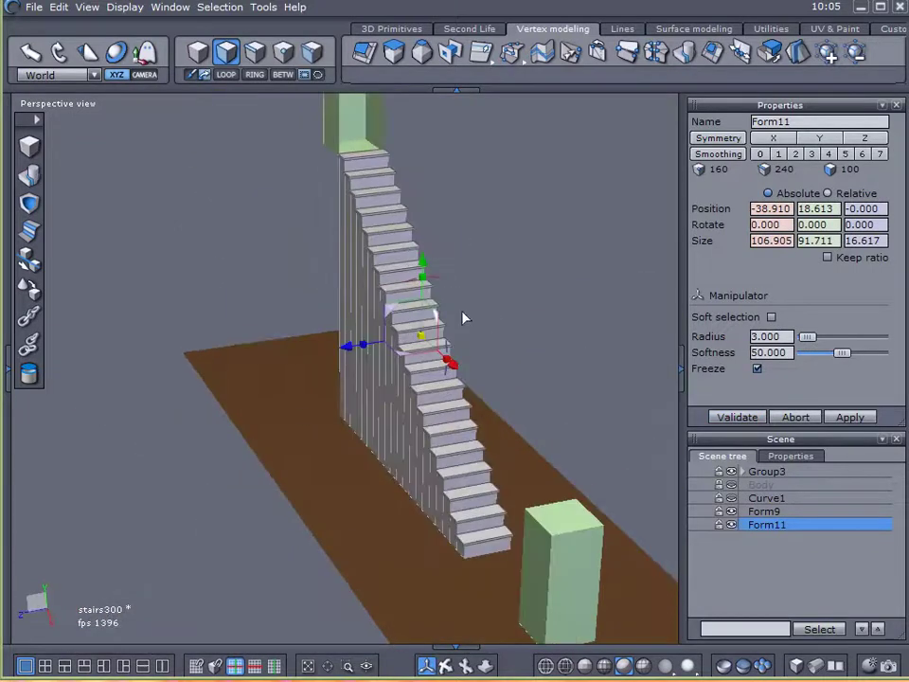
middle_click_drag(336, 320, 595, 508)
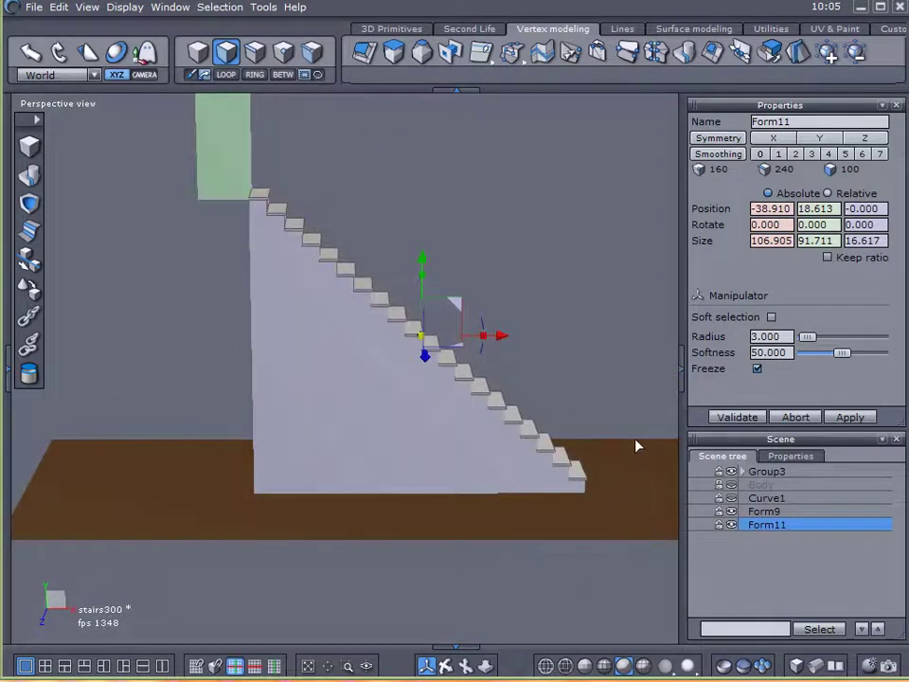
left_click(588, 491)
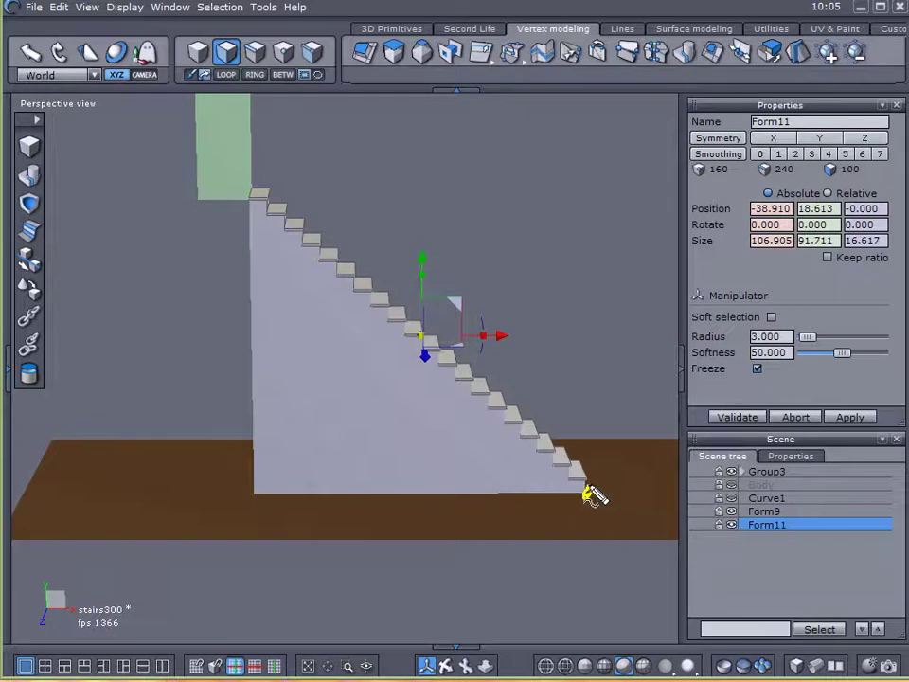
right_click(262, 237)
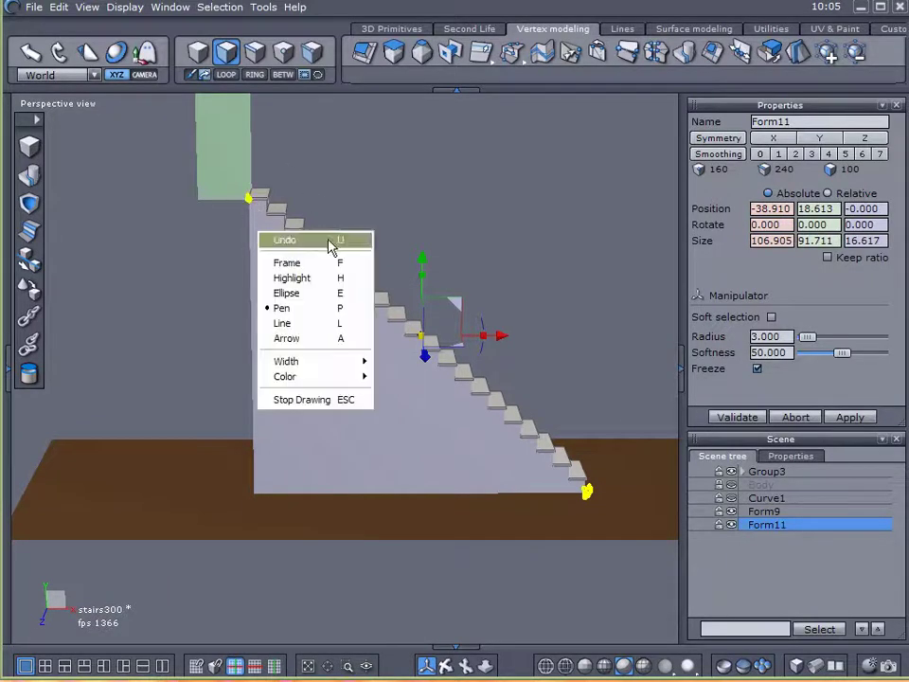
left_click(463, 228)
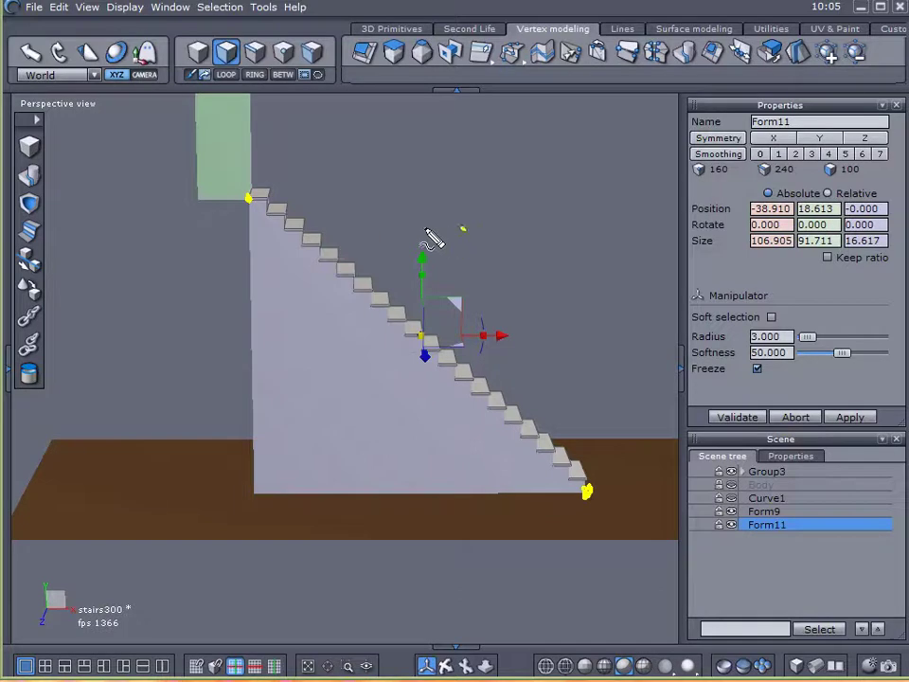
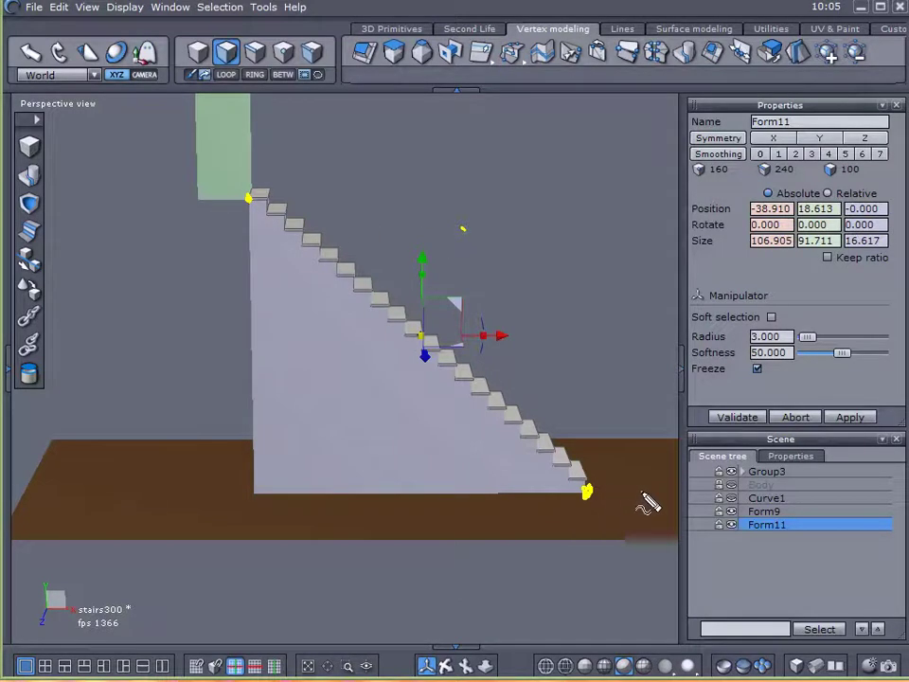
mouse_move(651, 494)
left_mouse_down()
mouse_move(588, 471)
mouse_move(347, 262)
mouse_move(238, 193)
left_mouse_up()
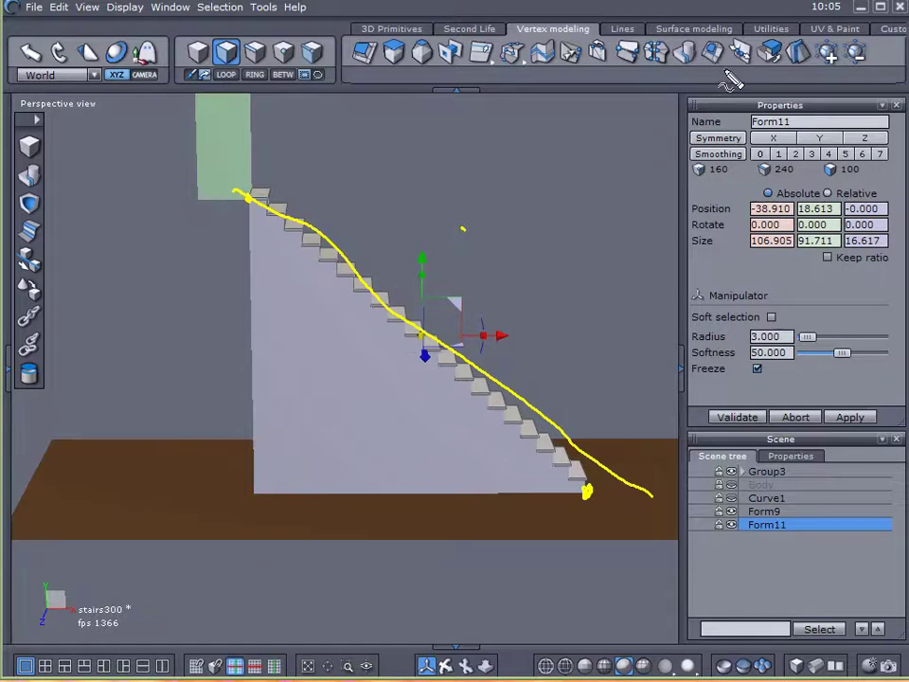
key("Escape")
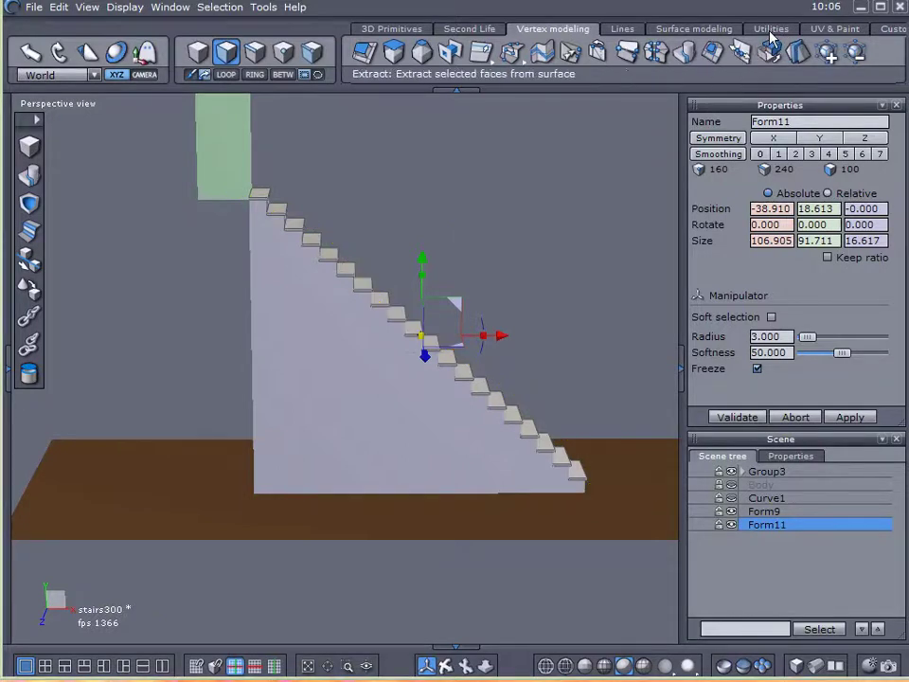
- Duplicate the treads object Form11 once with an X offset of 106.905 and save the scene as stairs301
left_click(770, 28)
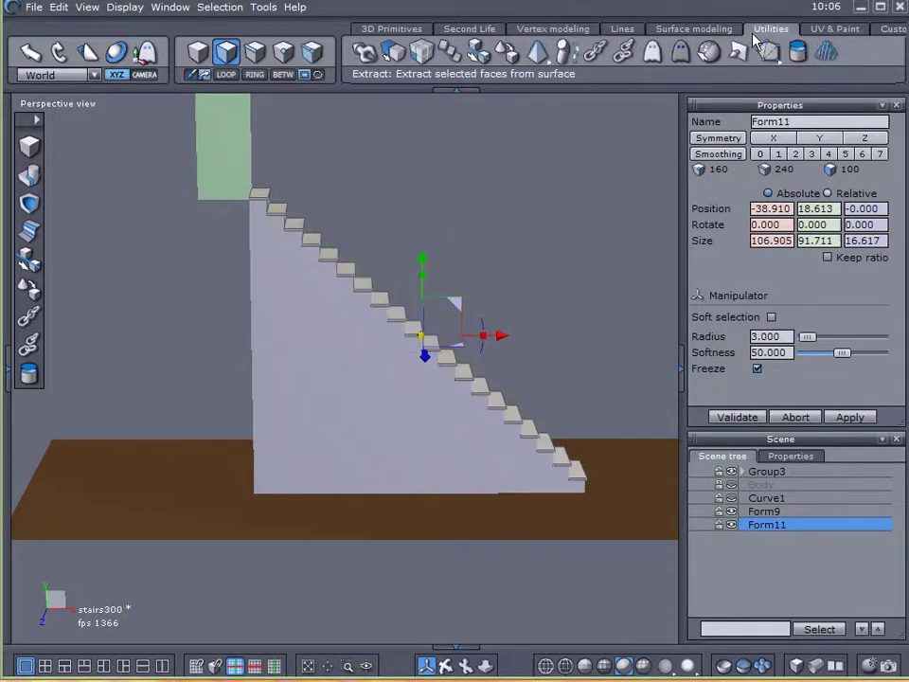
left_click(424, 53)
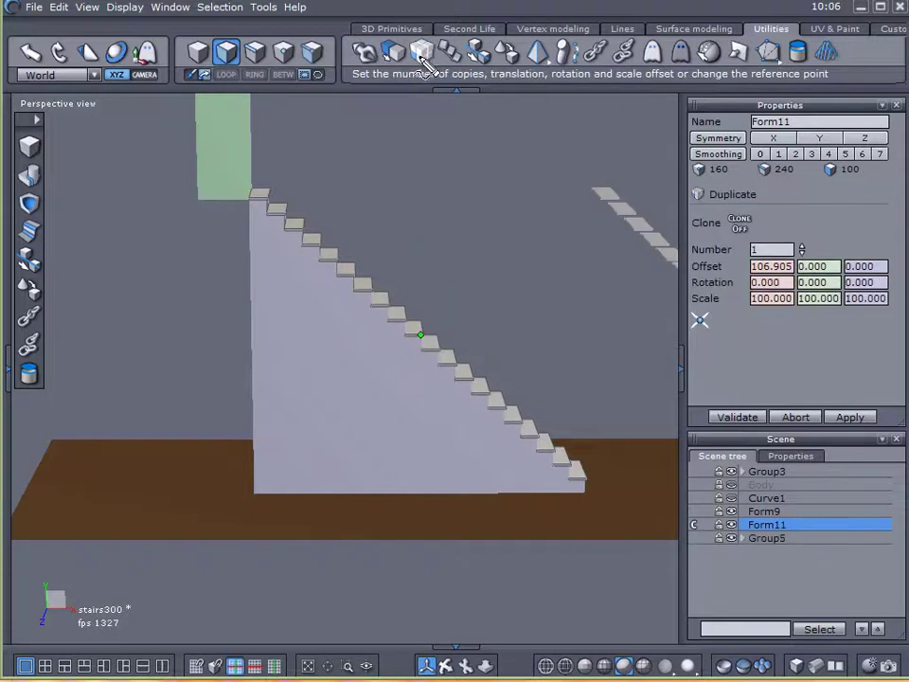
key("ctrl+s")
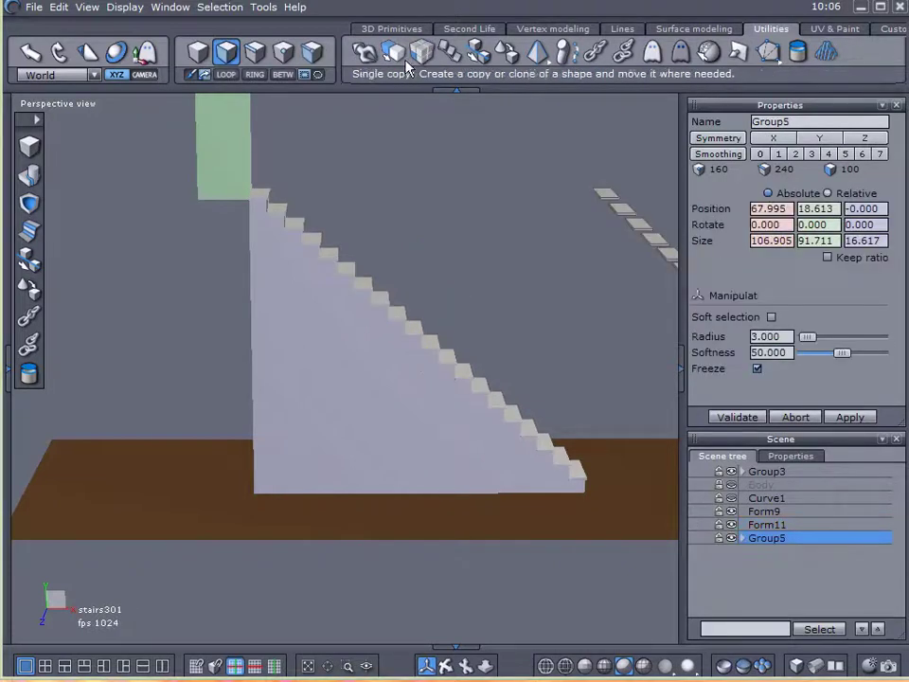
left_click(530, 30)
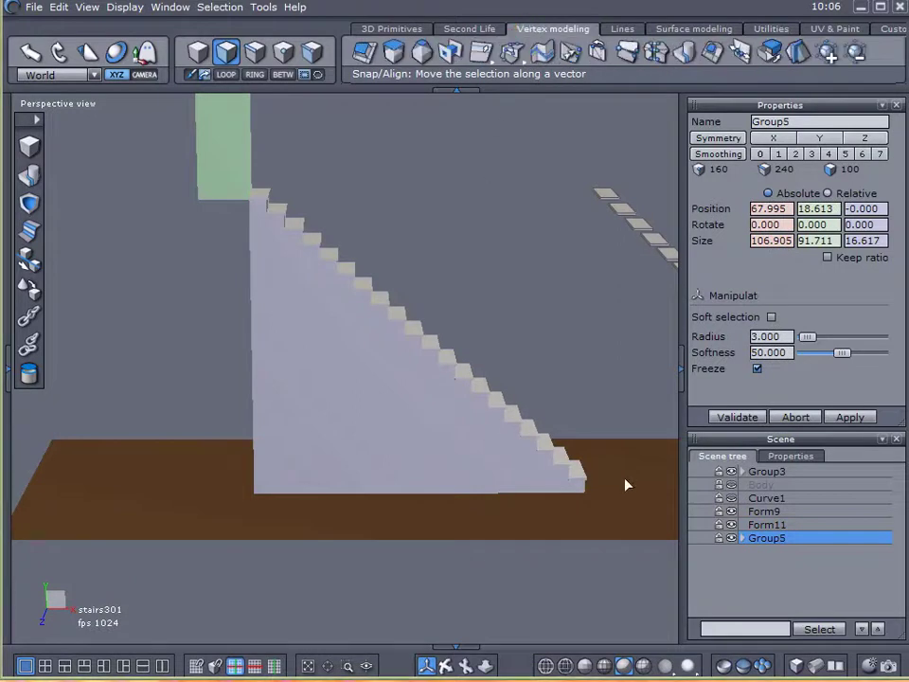
mouse_move(660, 488)
left_mouse_down()
mouse_move(594, 416)
mouse_move(323, 240)
mouse_move(266, 250)
mouse_move(258, 481)
mouse_move(570, 515)
mouse_move(669, 505)
left_mouse_up()
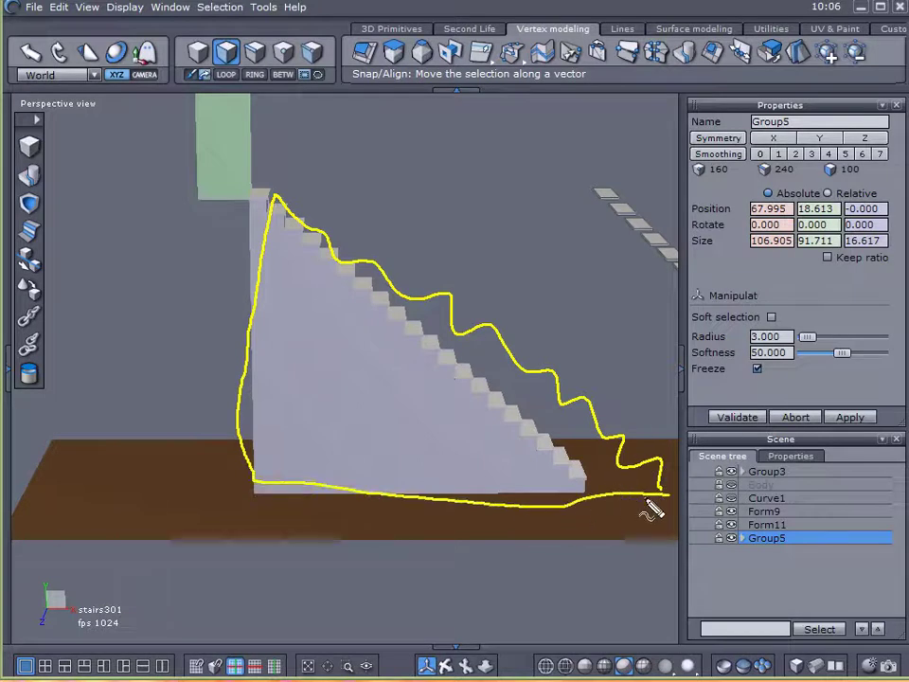
mouse_move(575, 502)
left_mouse_down()
mouse_move(587, 481)
mouse_move(585, 507)
mouse_move(582, 473)
mouse_move(579, 500)
left_mouse_up()
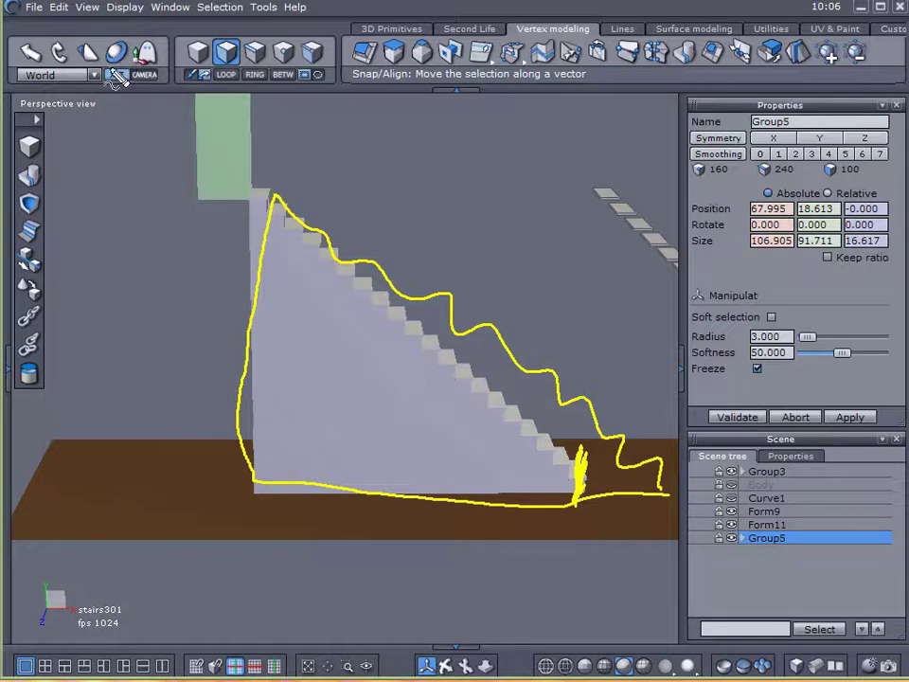
mouse_move(219, 477)
left_mouse_down()
mouse_move(237, 487)
mouse_move(548, 490)
mouse_move(456, 490)
left_mouse_up()
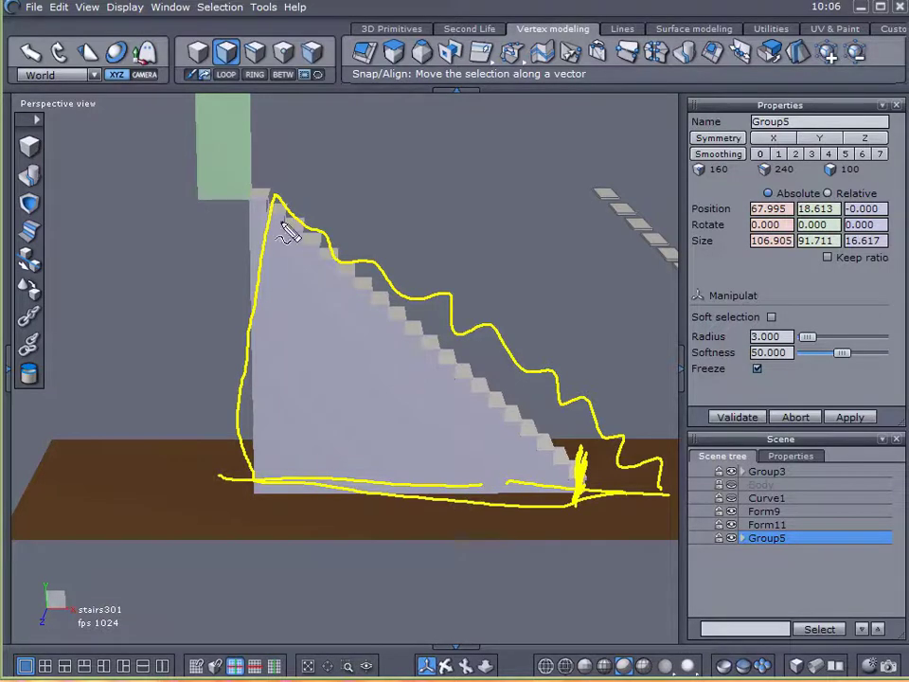
mouse_move(246, 197)
left_mouse_down()
mouse_move(270, 200)
mouse_move(270, 215)
mouse_move(294, 229)
mouse_move(333, 238)
left_mouse_up()
key("Escape")
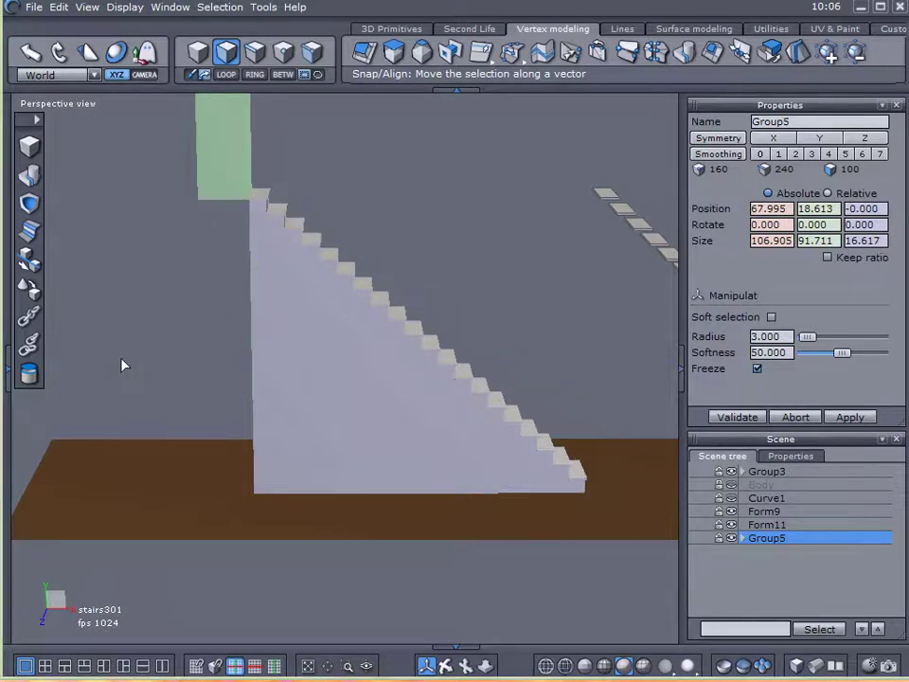
- Delete the duplicated treads, Group5, and hide Group3
middle_click_drag(420, 354, 409, 470)
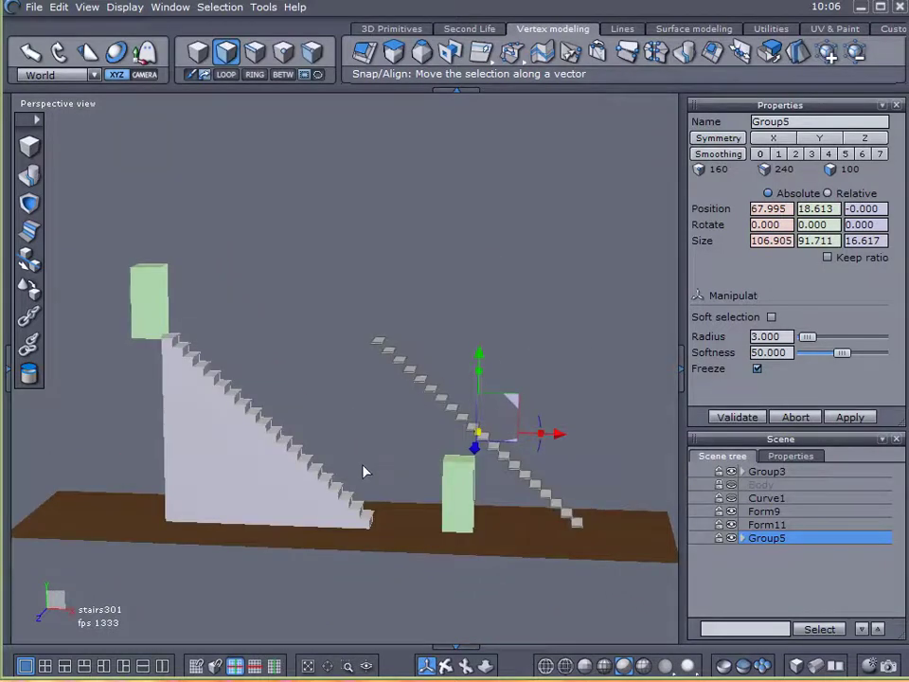
key("Delete")
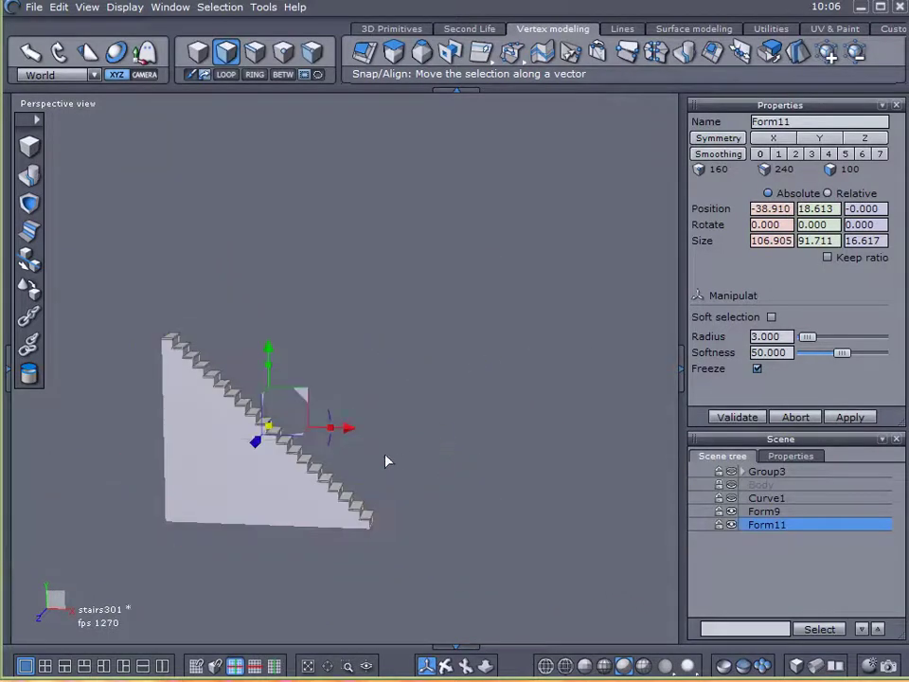
- Select the stair body Form9 together with the treads Form11 and weld them into one object
scroll(226, 474, "up", 4)
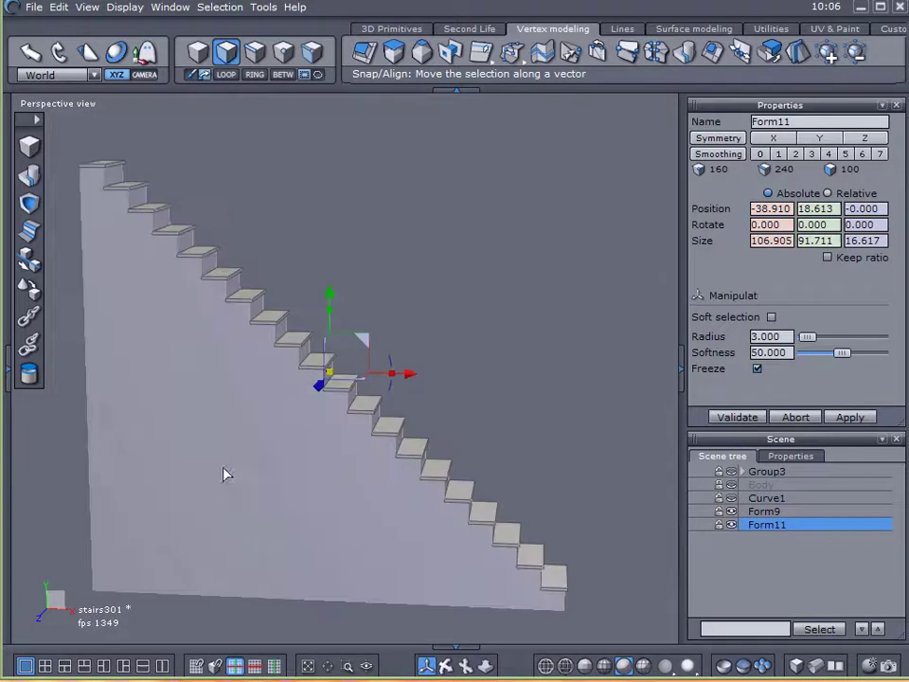
left_click(748, 513, "ctrl")
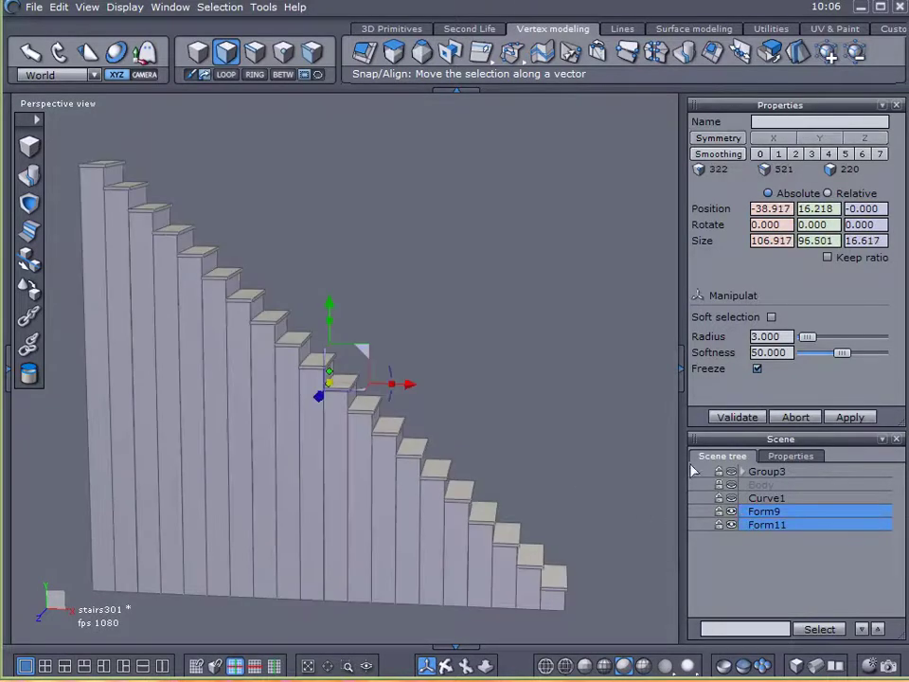
left_click(28, 180)
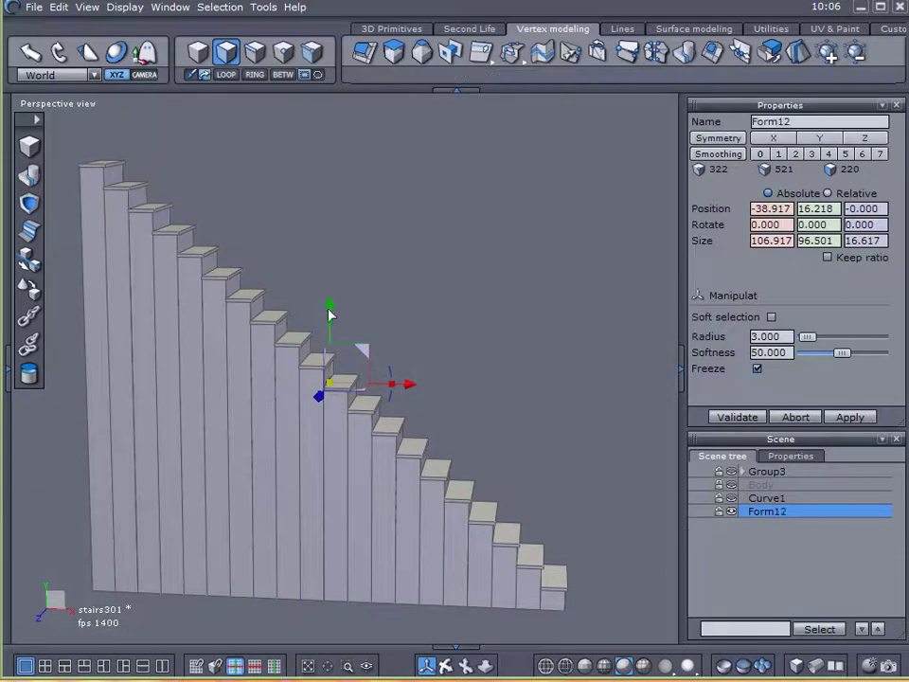
- Show the stair profile Curve1 and raise it above the steps to Y about 25
left_click(745, 499)
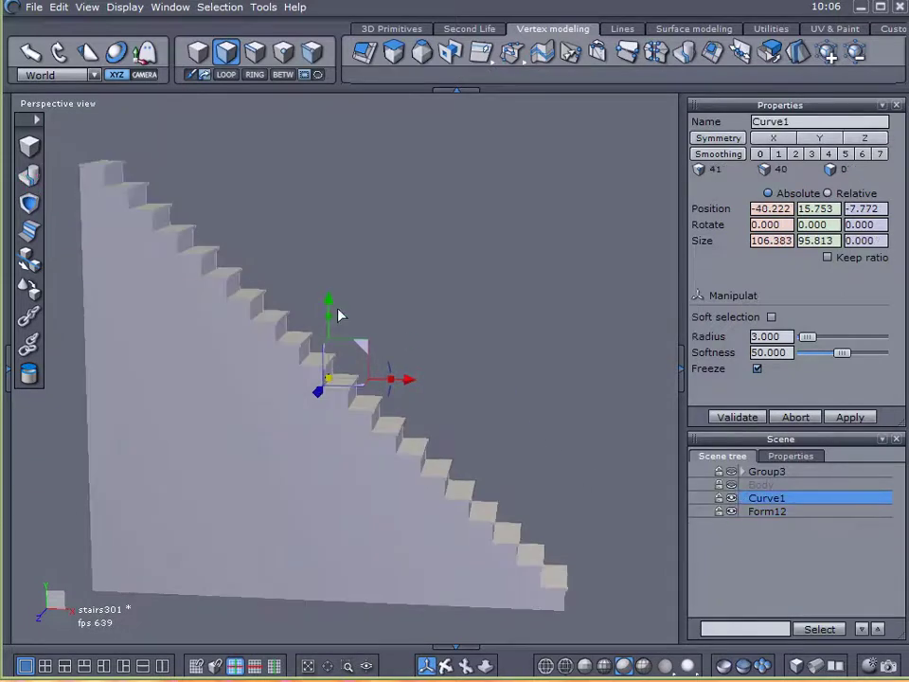
left_click_drag(336, 315, 324, 268)
middle_click_drag(375, 339, 176, 319)
scroll(345, 324, "down", 5)
right_click_drag(396, 332, 508, 330, "alt")
left_click_drag(439, 406, 423, 341, "alt")
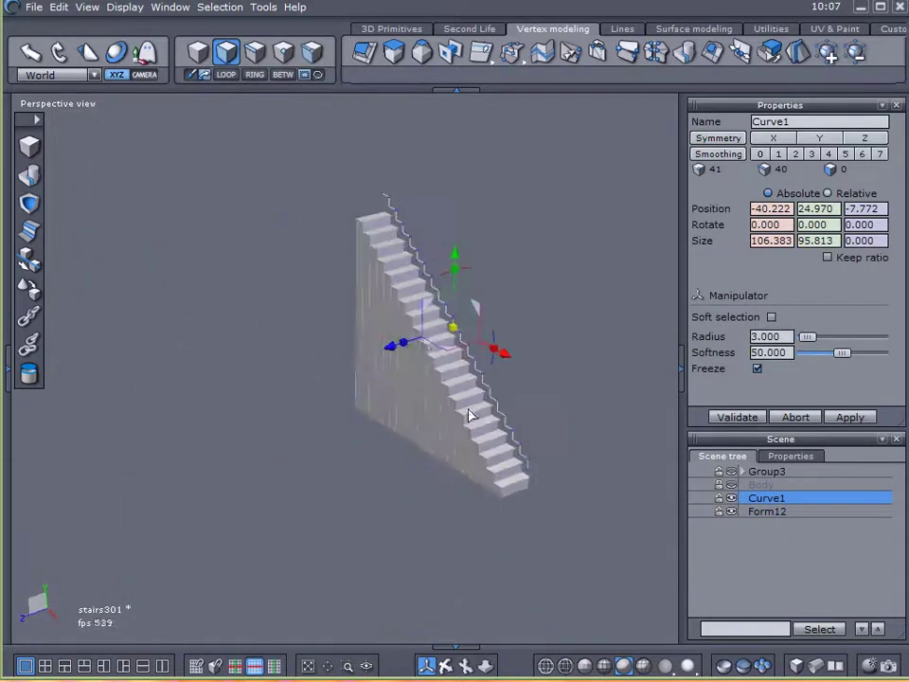
- Create a closed vertical cylinder beside the stairs, about 12 wide and 170 high, with 8 points per section and 8 sections
left_click(405, 30)
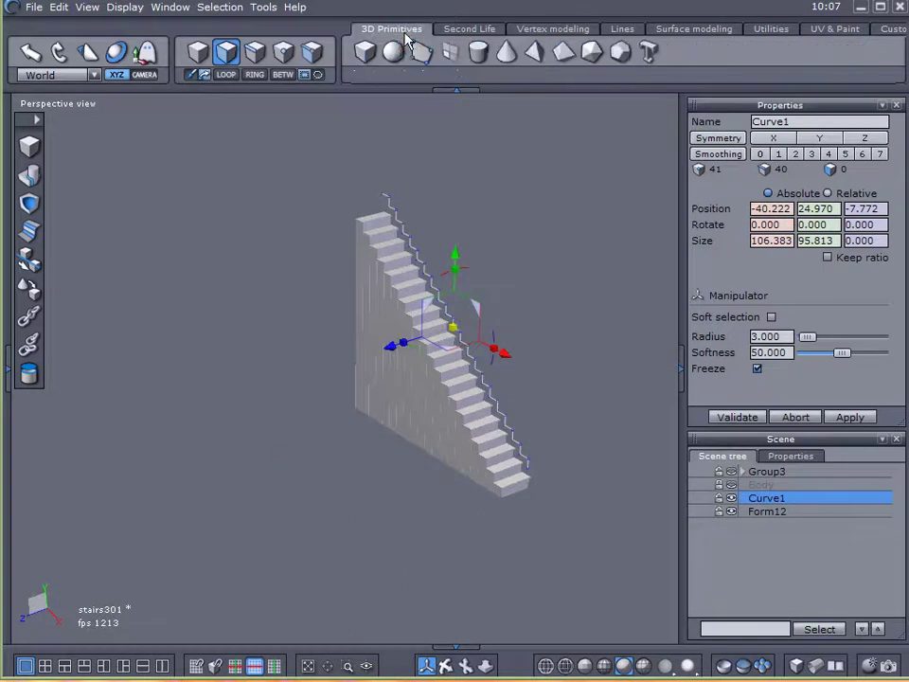
left_click(462, 60)
left_click(224, 203)
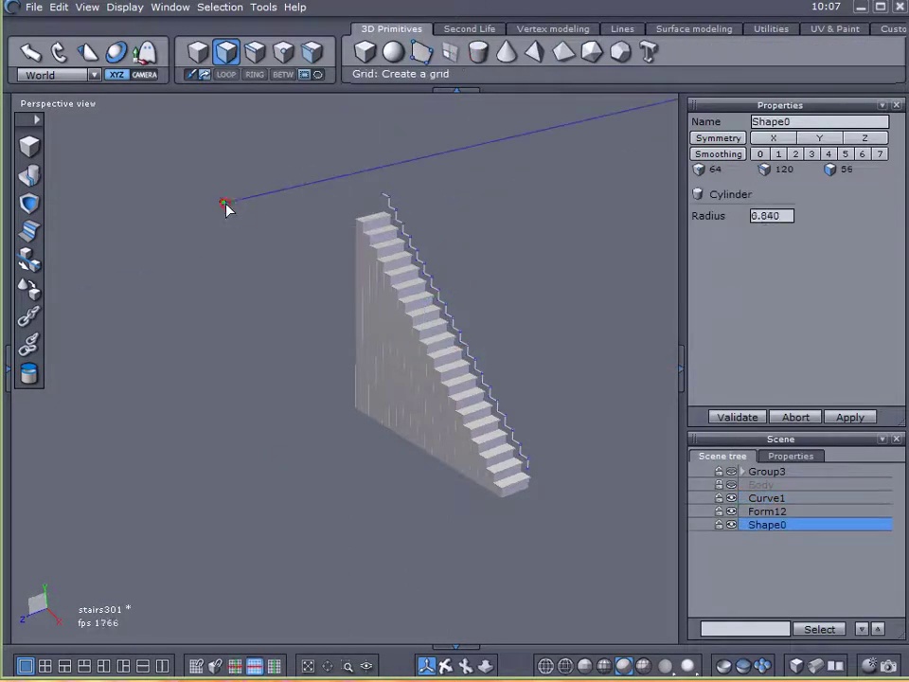
left_click(237, 208)
left_click(233, 549)
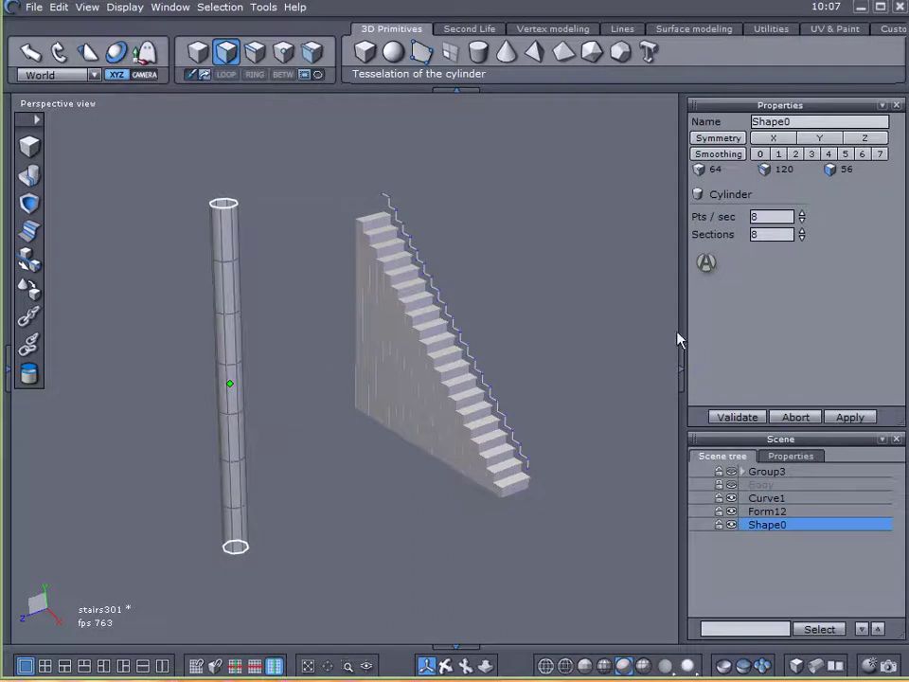
left_click(707, 263)
left_click(739, 417)
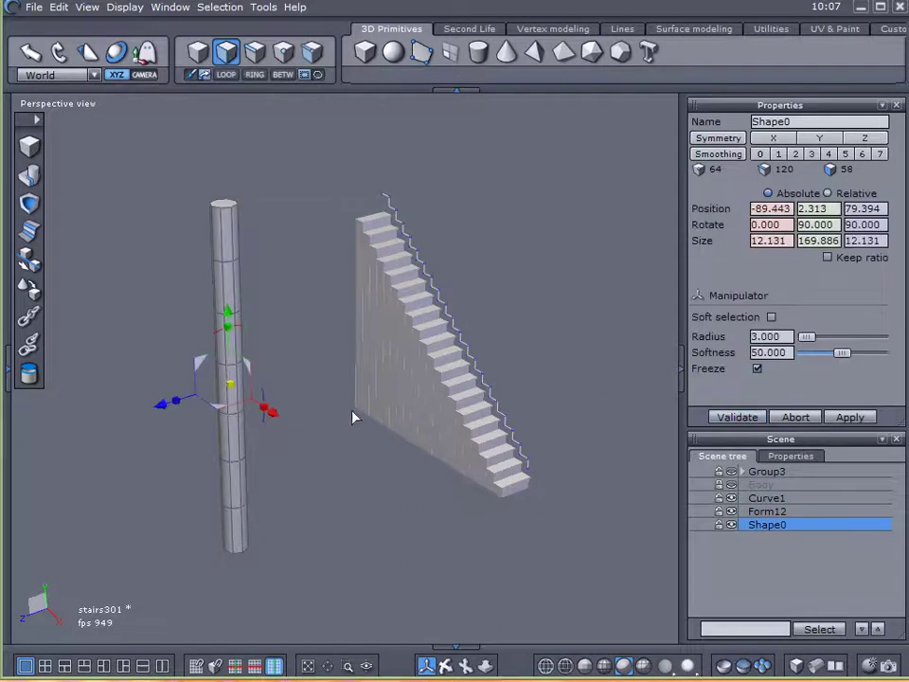
- Shrink the cylinder to a thin baluster about 0.94 wide and 17 high and place it at about X -46.9, Y 39.9, Z -1
left_click_drag(232, 390, 356, 396)
middle_click_drag(356, 395, 52, 398)
right_click_drag(52, 404, 369, 293)
left_click_drag(374, 311, 290, 243)
right_click_drag(290, 243, 245, 263)
left_click_drag(346, 308, 215, 375)
right_click_drag(215, 375, 315, 295)
left_click_drag(322, 296, 167, 295)
left_click_drag(318, 230, 308, 192)
scroll(330, 238, "up", 2)
right_click_drag(333, 241, 368, 284)
mouse_move(315, 203)
left_mouse_down()
mouse_move(337, 144)
mouse_move(325, 188)
left_mouse_up()
left_click_drag(316, 289, 279, 272)
mouse_move(314, 186)
left_mouse_down()
mouse_move(317, 208)
mouse_move(314, 170)
left_mouse_up()
left_click_drag(373, 456, 397, 462, "alt")
right_click_drag(398, 469, 268, 468)
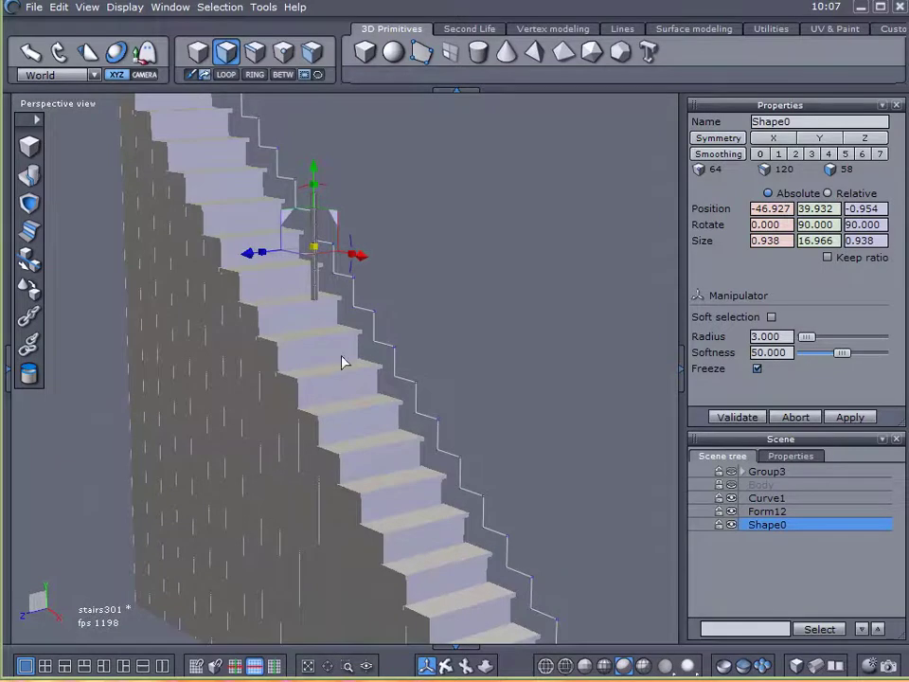
- Try to repeat the thin cylinder along the stair profile curve
right_click_drag(345, 341, 176, 271)
mouse_move(265, 353)
right_mouse_down()
mouse_move(466, 347)
mouse_move(252, 361)
mouse_move(270, 371)
right_mouse_up()
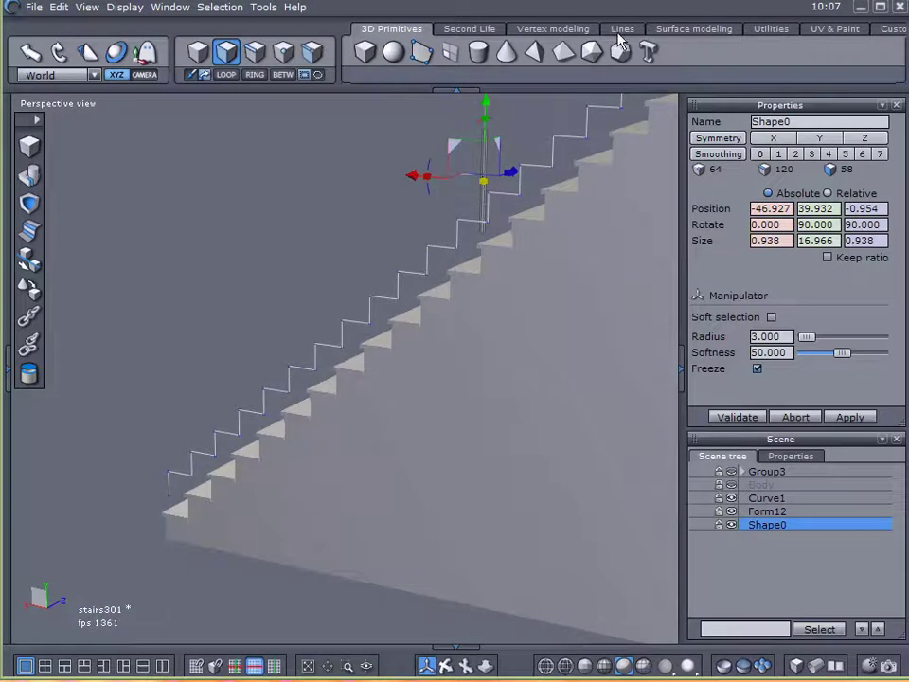
left_click(782, 31)
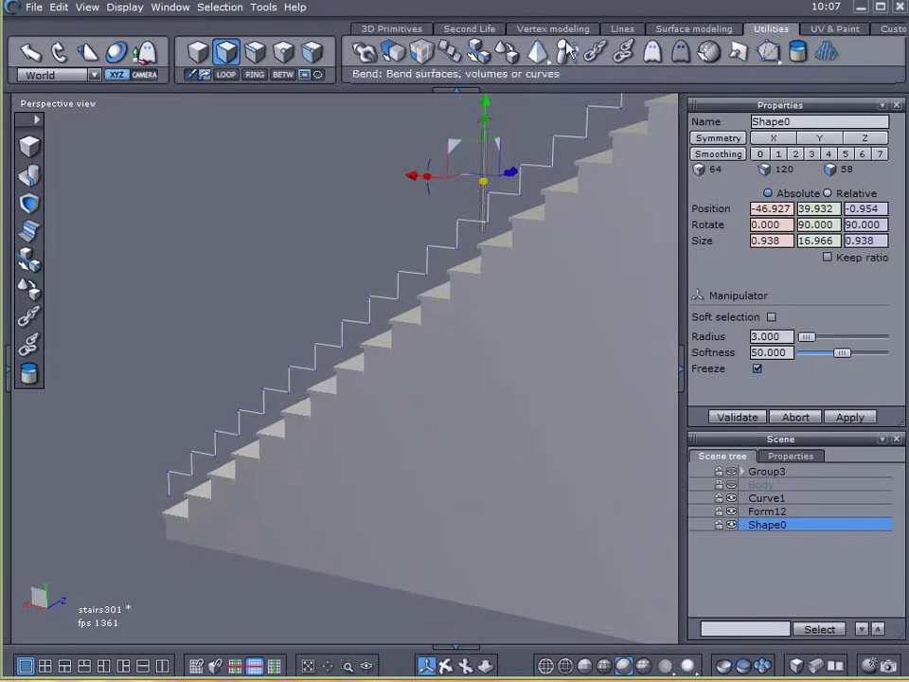
left_click(446, 55)
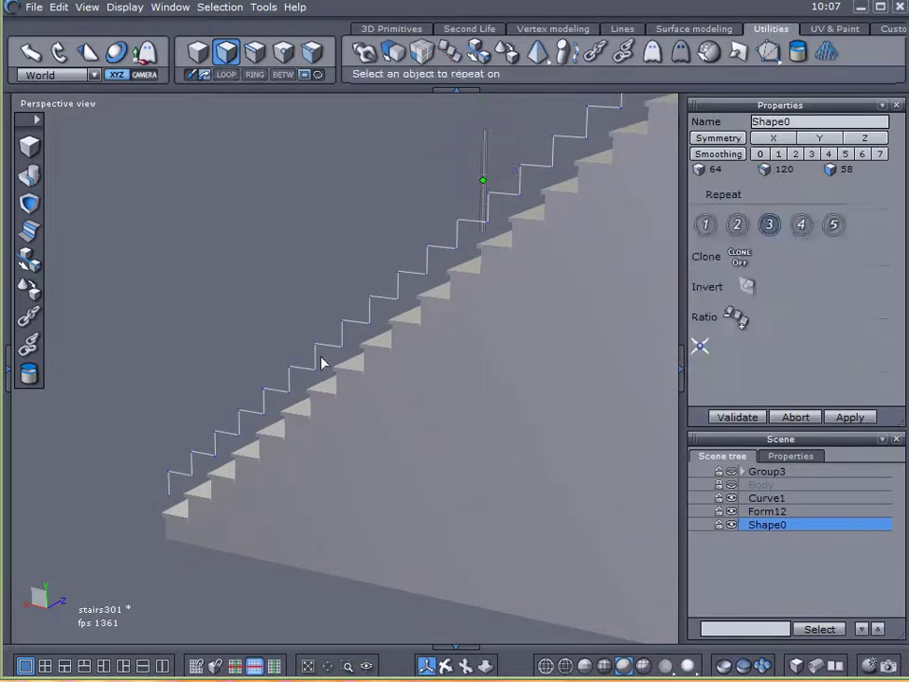
left_click(240, 422)
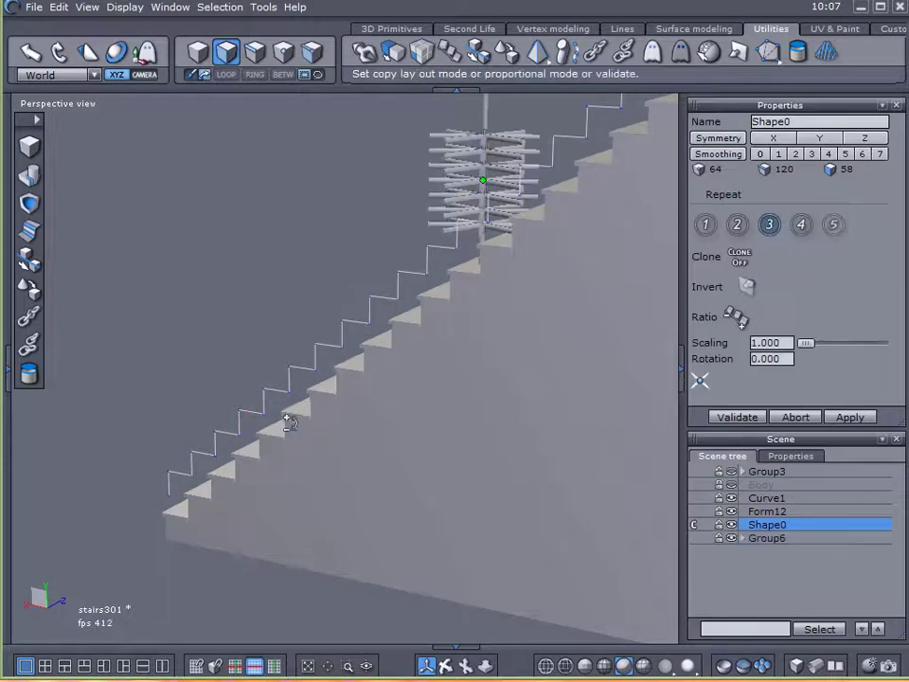
left_click(788, 416)
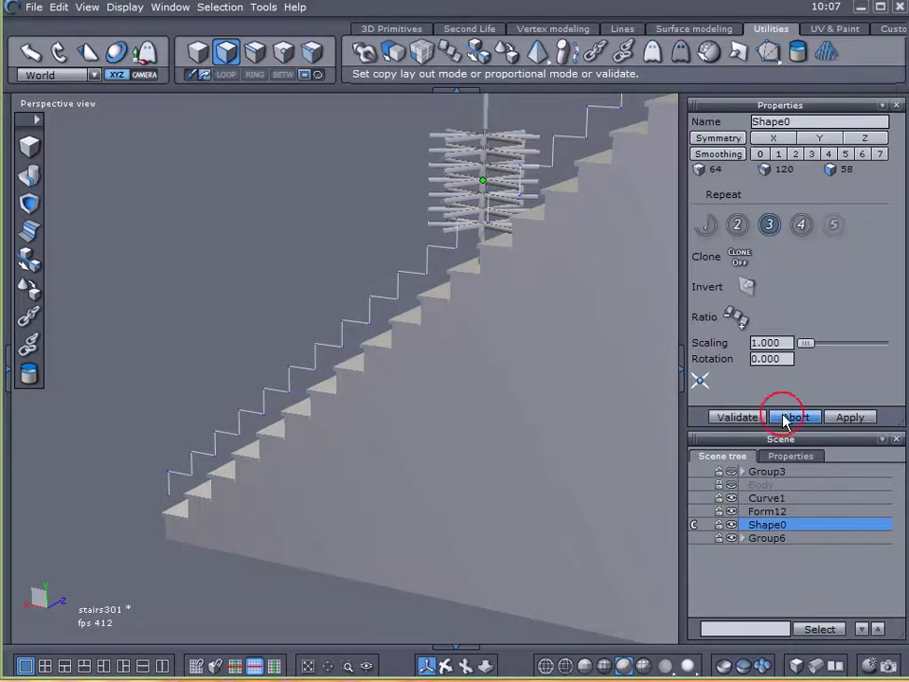
- Hide the stair object Form12 and select the thin cylinder Shape0
left_click(730, 523)
left_click(730, 524)
left_click(730, 511)
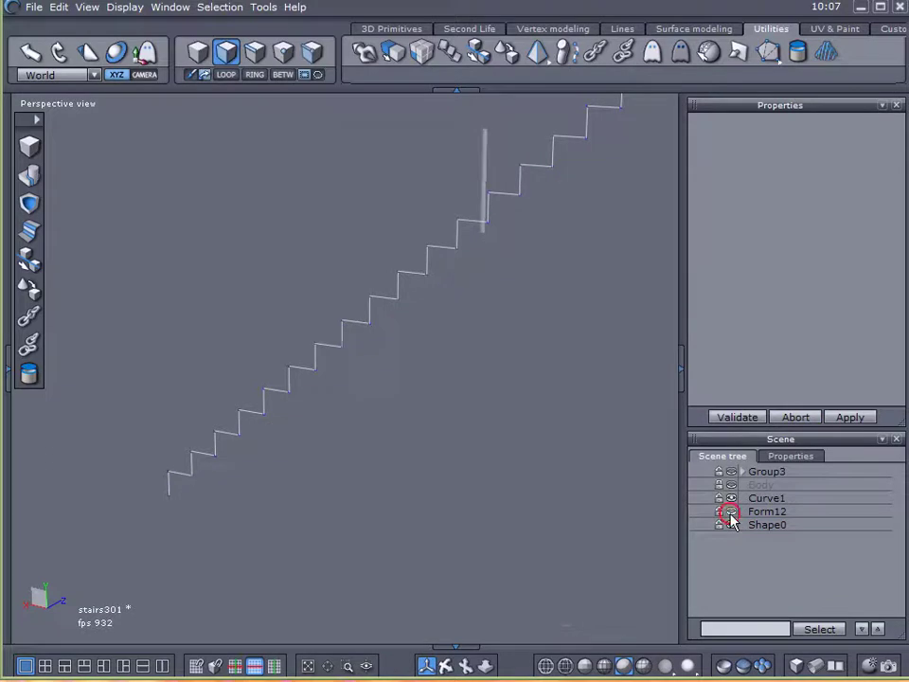
left_click_drag(438, 497, 739, 490, "alt")
left_click(732, 525)
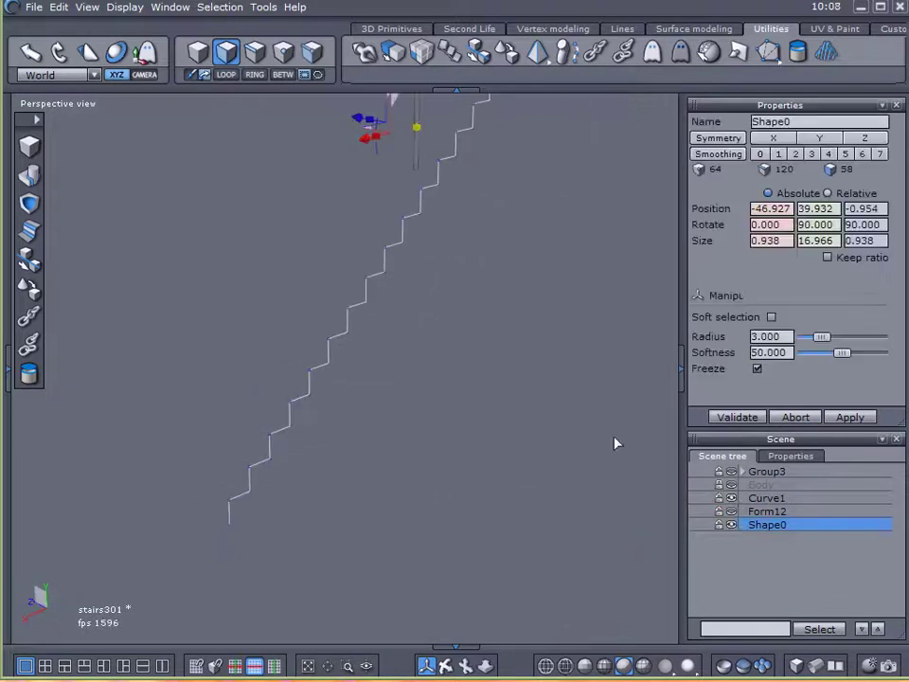
- Try again to repeat the cylinder along the profile curve with the stairs hidden
left_click_drag(487, 357, 710, 322)
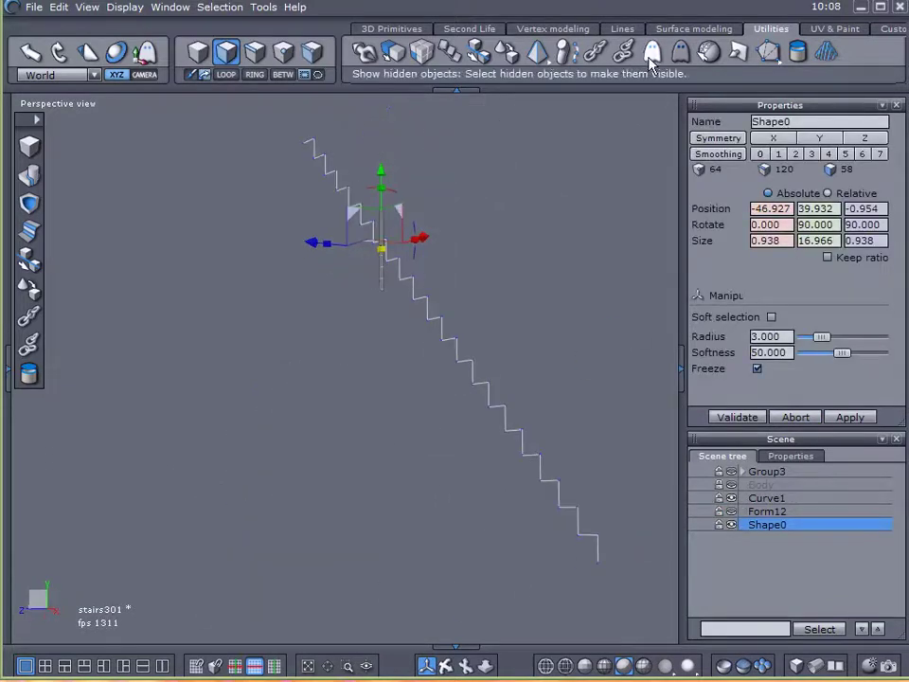
left_click(449, 57)
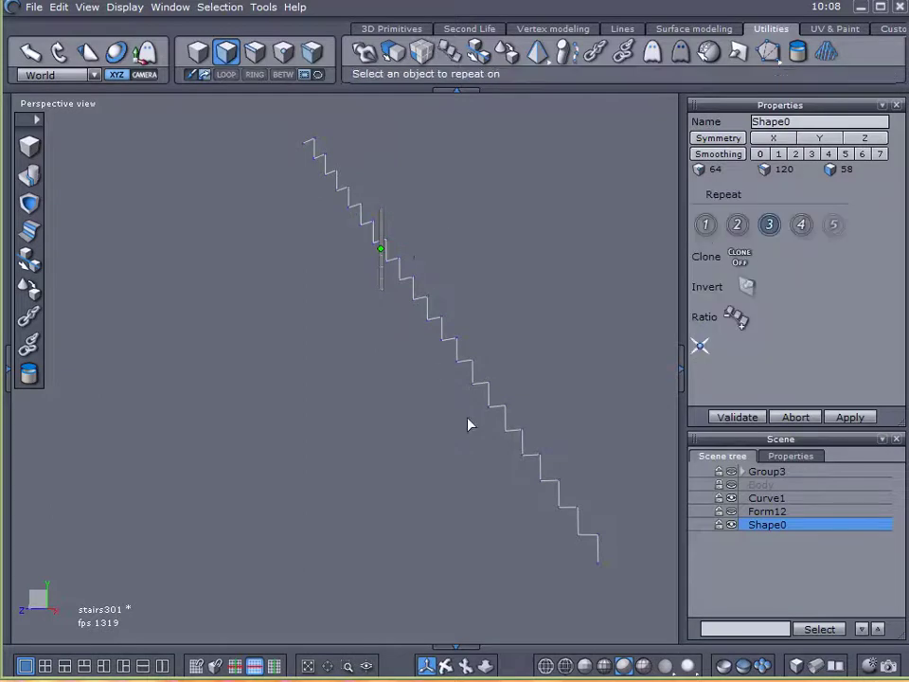
left_click(519, 440)
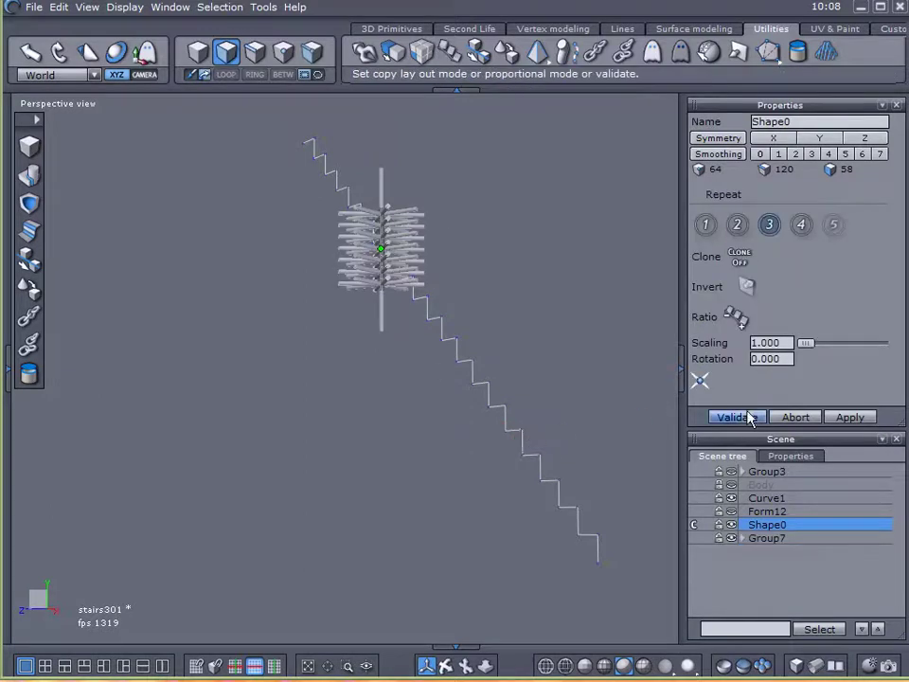
left_click(795, 417)
- Switch to whole-object selection and select the thin cylinder Shape0
left_click(556, 377)
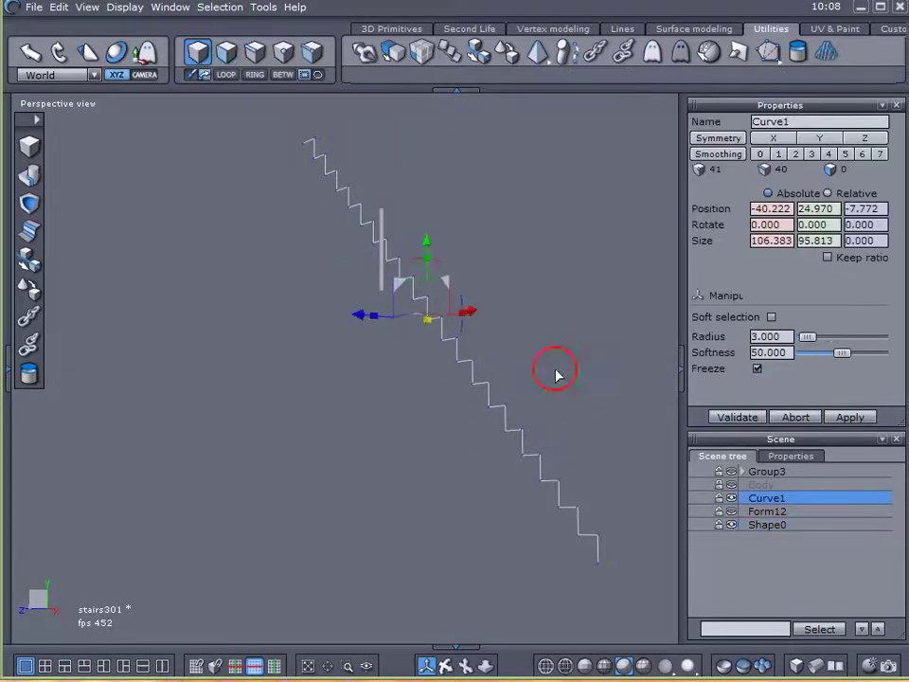
left_click(382, 219)
right_click_drag(359, 171, 420, 352)
left_click(274, 328)
left_click(286, 324)
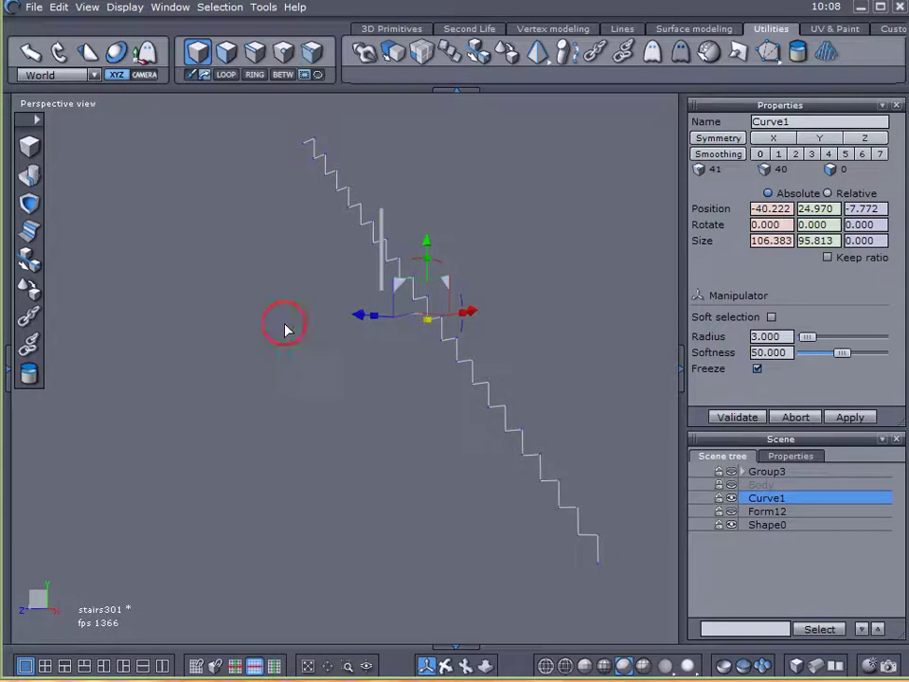
left_click(745, 526)
- Repeat the cylinder along the profile Curve1 using copy layout mode 1 so the balusters stand upright
middle_click_drag(220, 374, 464, 256)
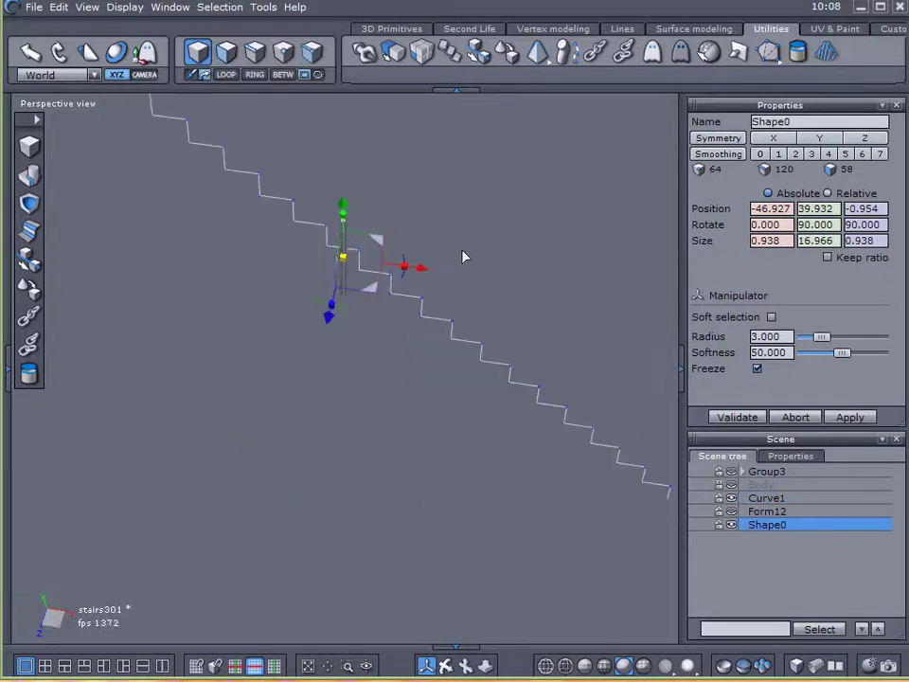
left_click(455, 53)
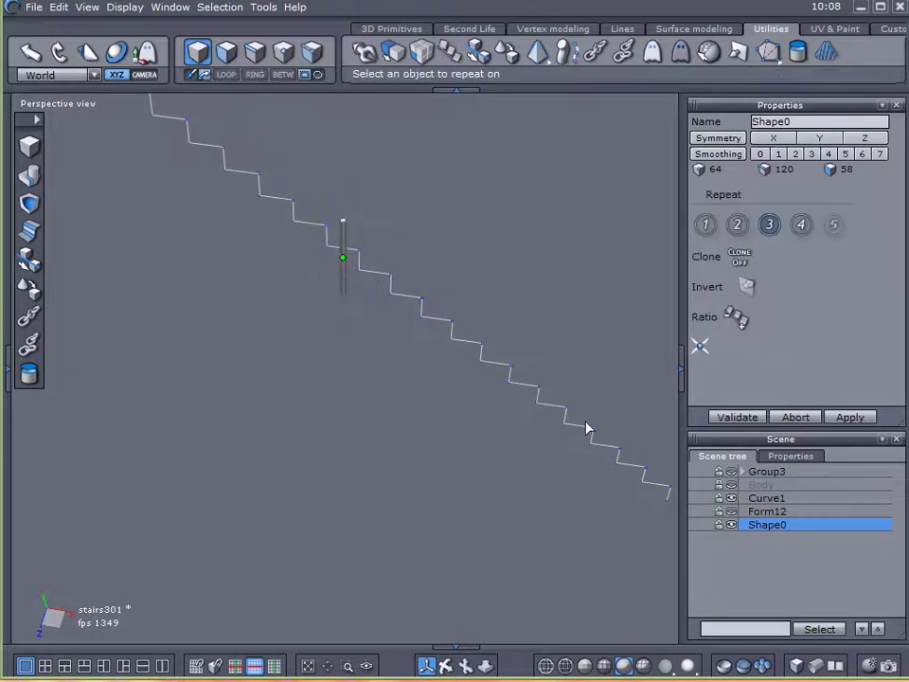
left_click(645, 483)
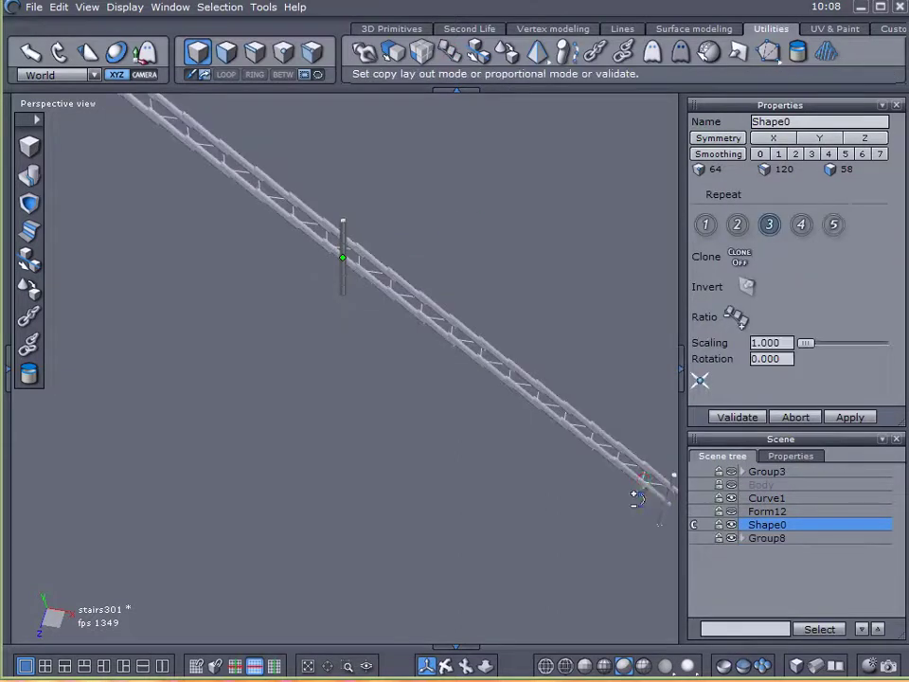
middle_click_drag(625, 502, 604, 330)
left_click(704, 227)
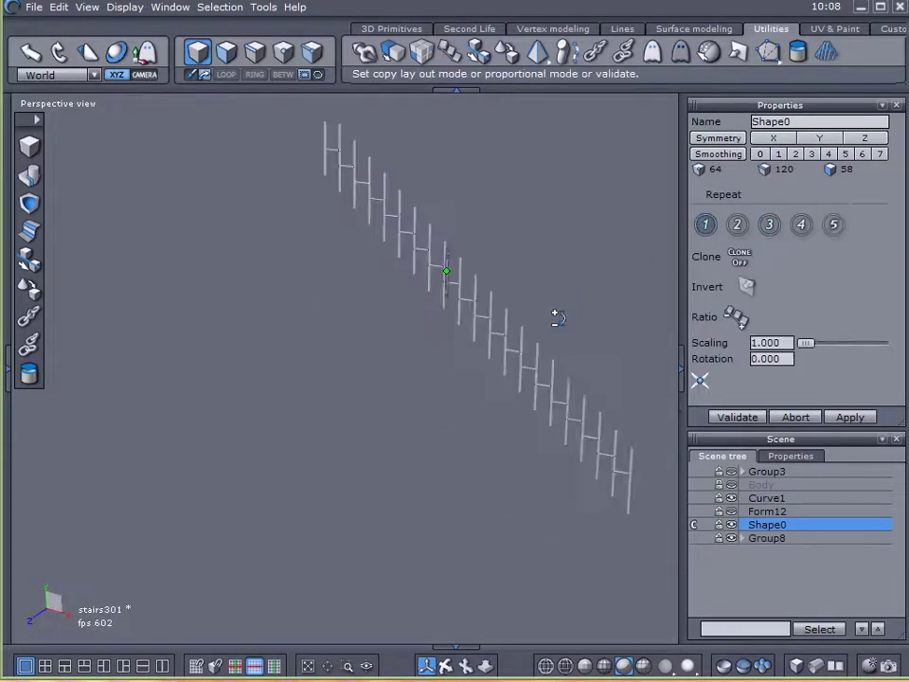
middle_click_drag(555, 318, 511, 298)
scroll(490, 382, "up", 3)
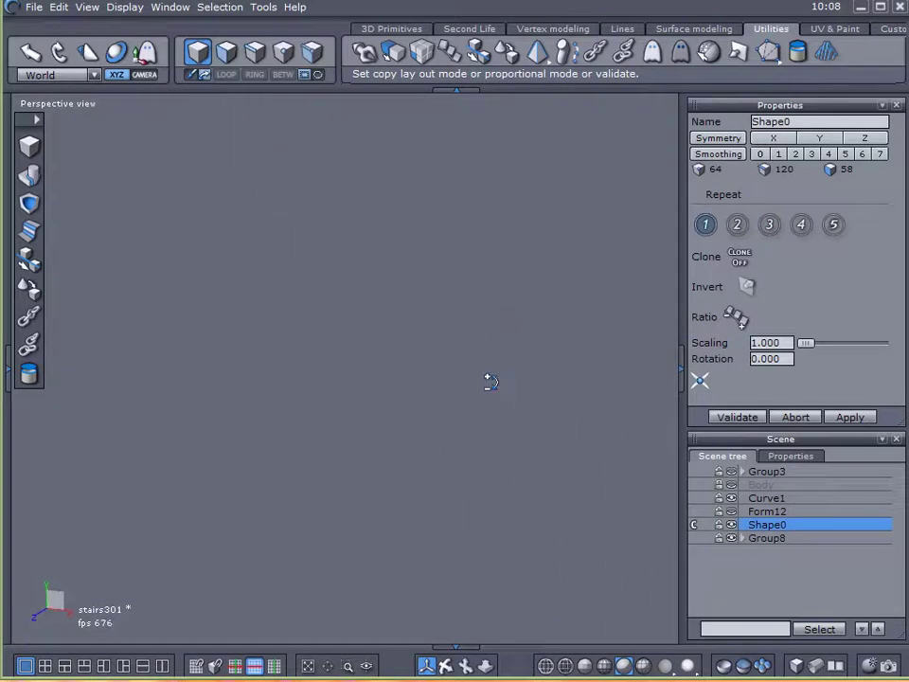
left_click(734, 416)
- Delete the original cylinder Shape0 that served as the source for the repeated balusters
scroll(477, 355, "down", 3)
middle_click_drag(288, 351, 297, 205)
left_click(288, 193)
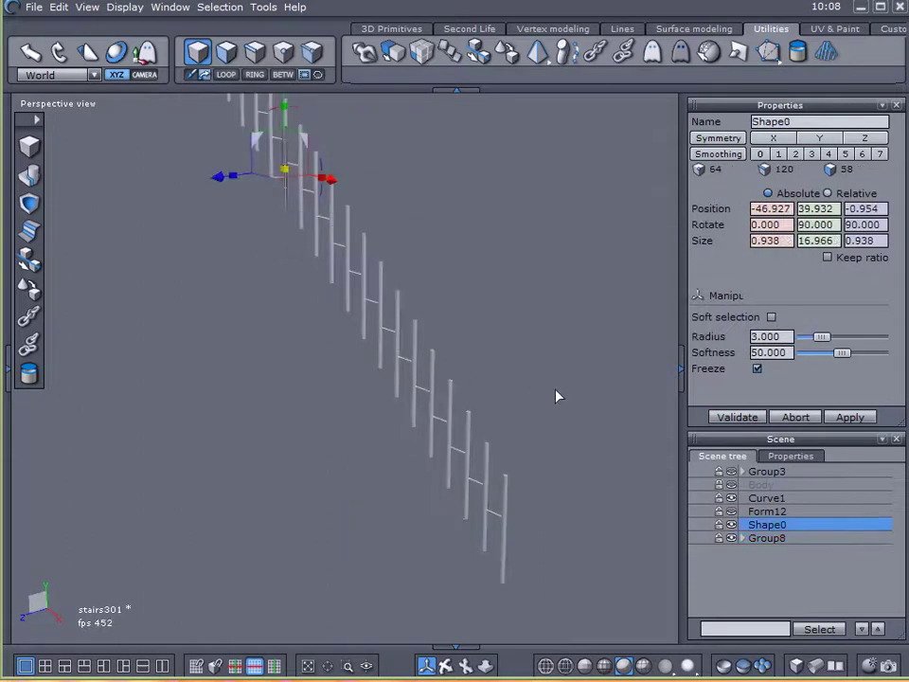
key("Delete")
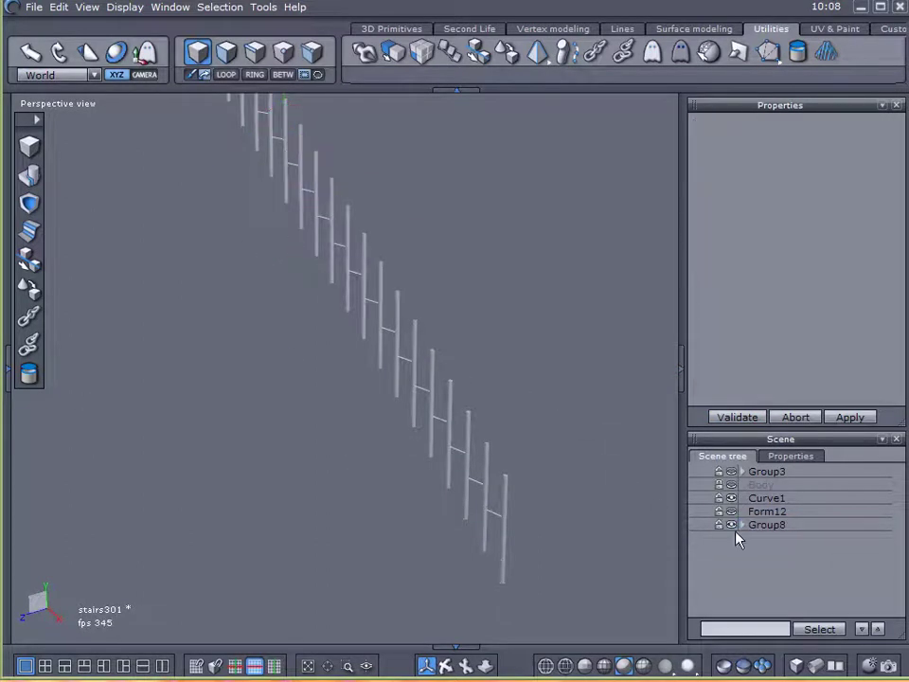
- Ungroup the repeated balusters in Group8 into individual objects
left_click(750, 528)
left_click(467, 413)
left_click(32, 345)
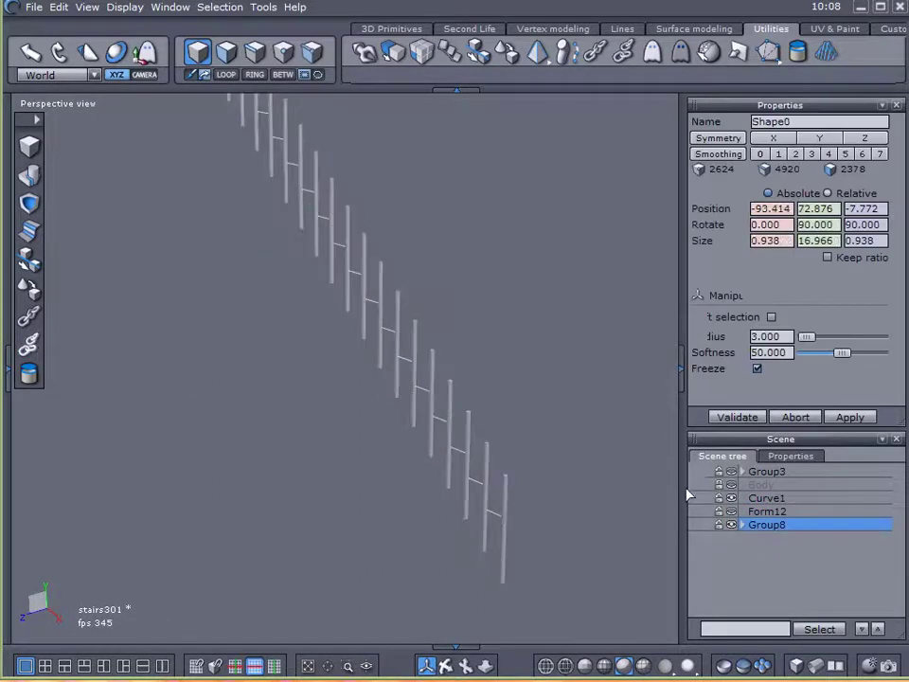
- Show the stair object Form12 and lock Form12, Curve1 and Group3 against selection
left_click(731, 511)
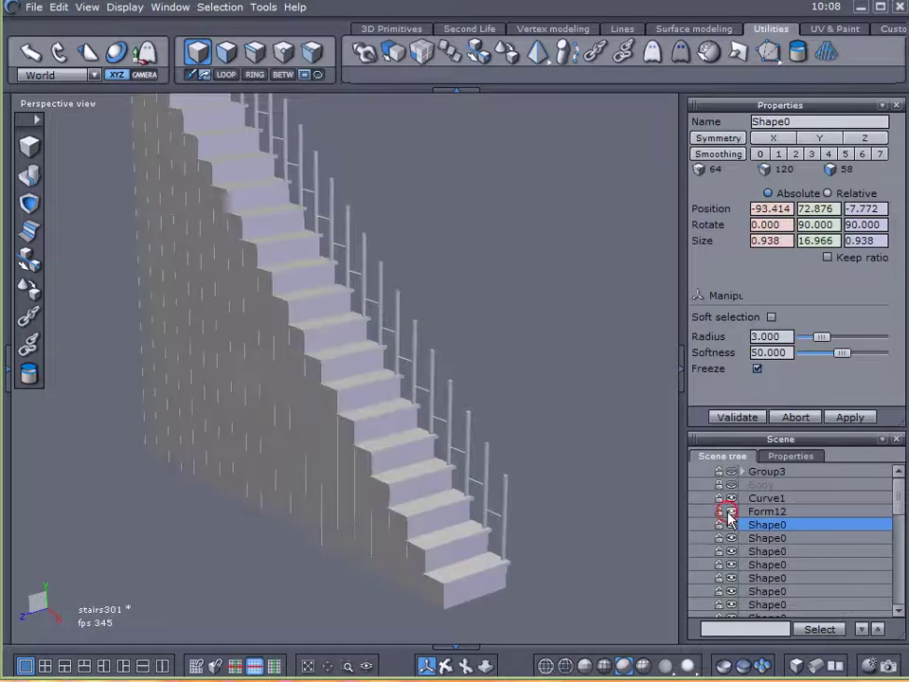
left_click(719, 511)
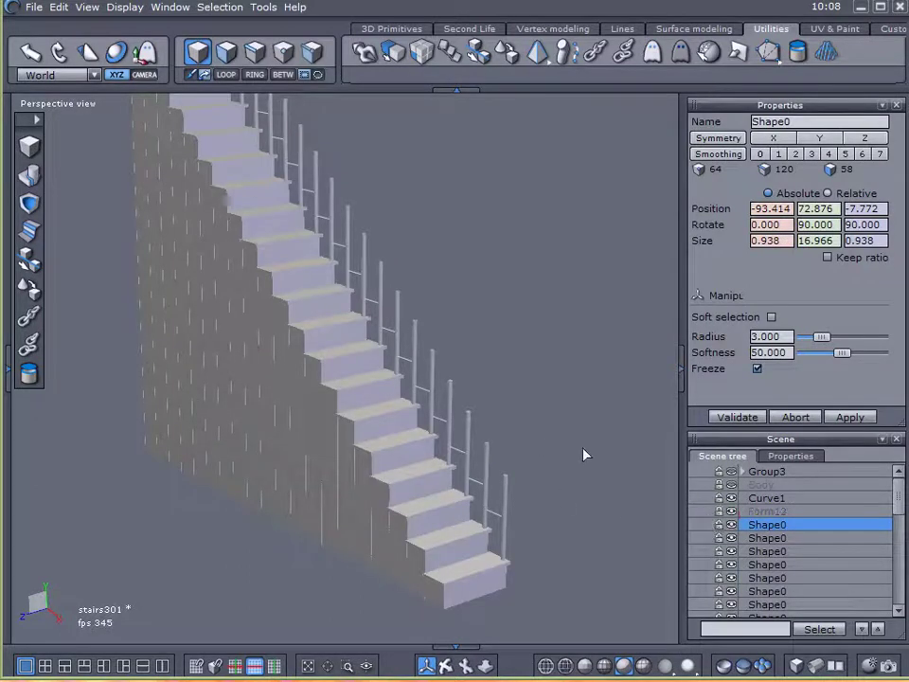
left_click(718, 498)
left_click(717, 472)
- Select all balusters and shift them onto the treads to Z about -5.55
key("ctrl+a")
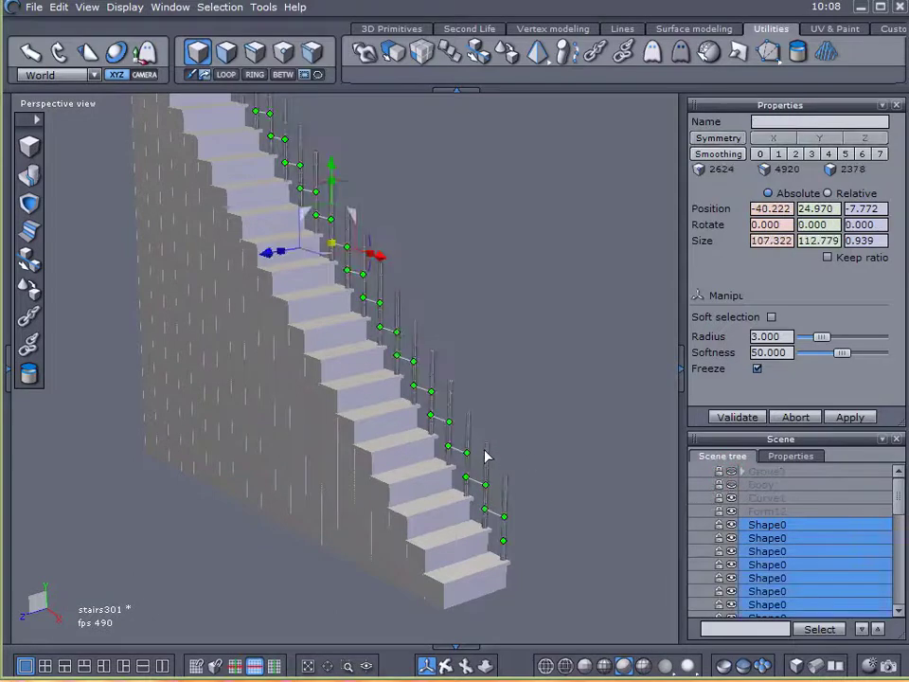
mouse_move(466, 453)
middle_mouse_down()
mouse_move(529, 442)
mouse_move(478, 450)
middle_mouse_up()
left_click_drag(272, 258, 253, 269)
right_click_drag(254, 269, 172, 184)
- Delete the outermost baluster at the back edge of the top step
left_click(214, 209)
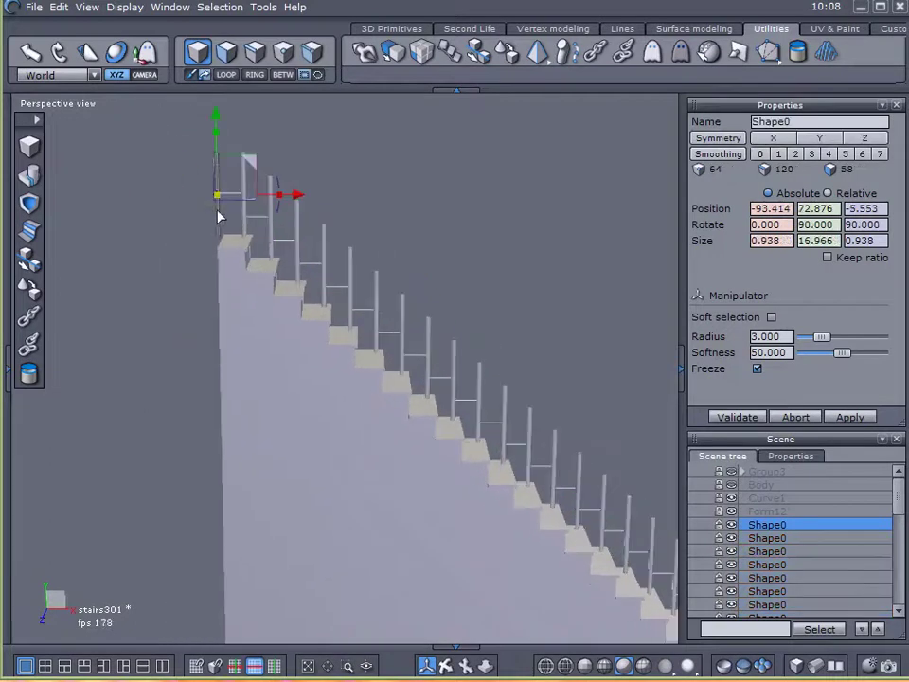
left_click_drag(248, 161, 189, 134)
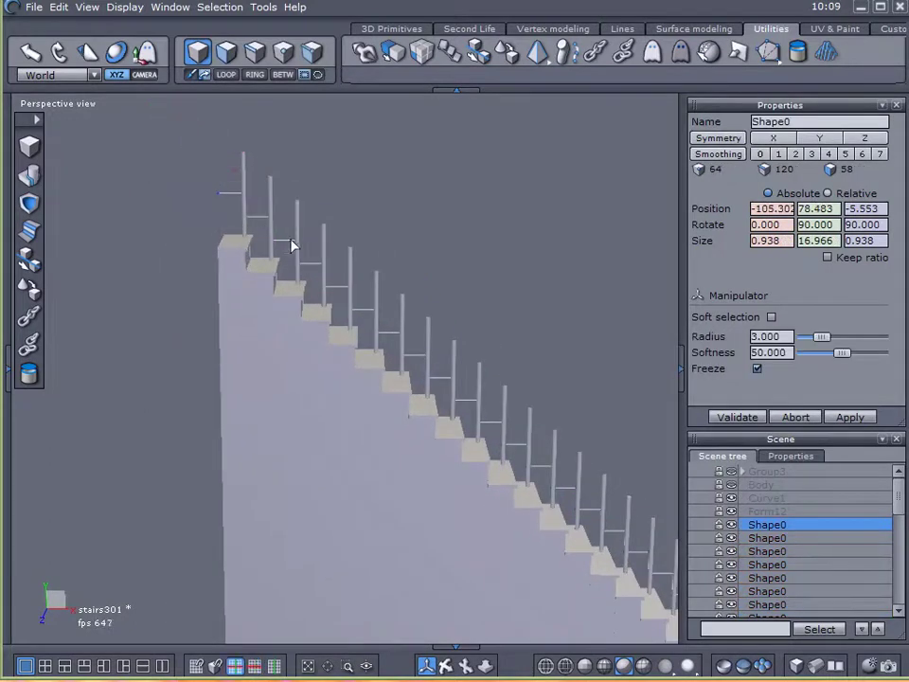
key("ctrl+z")
- Delete the baluster on the second step from the top and hide the profile Curve1
left_click(236, 217)
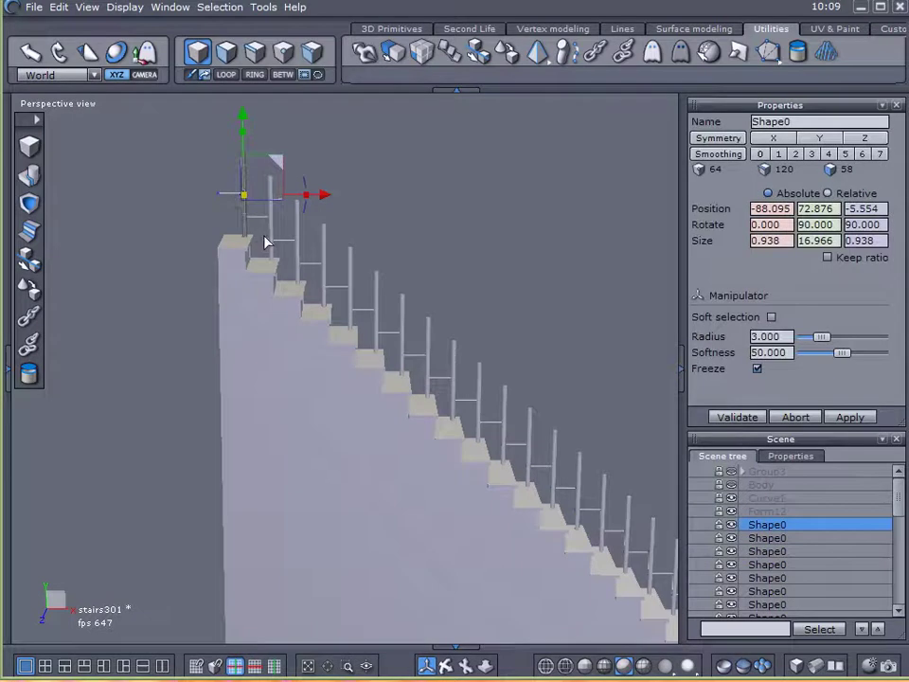
left_click_drag(265, 241, 272, 239)
left_click(306, 229)
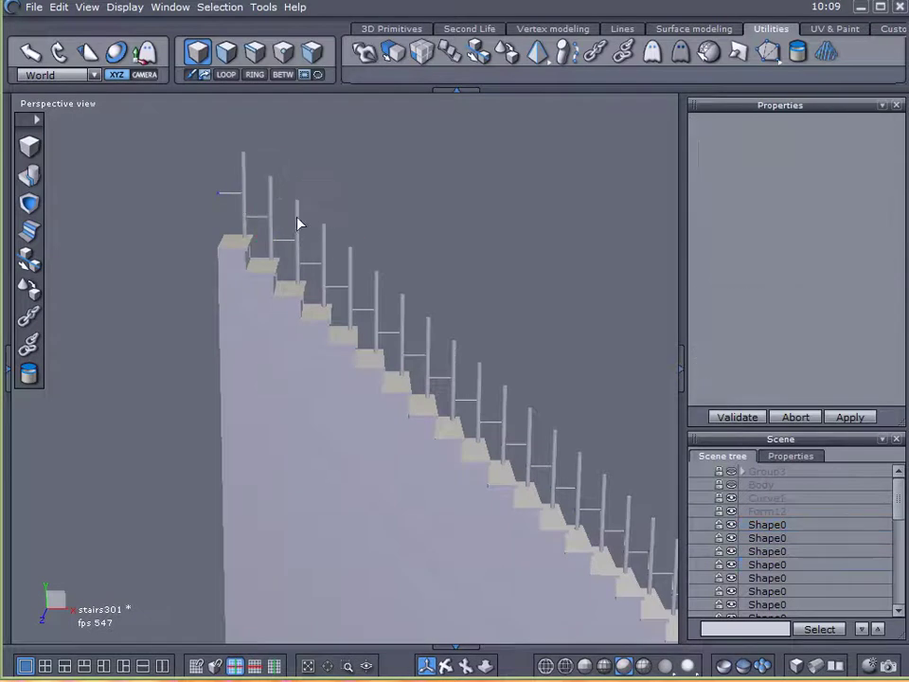
left_click(271, 206)
key("Delete")
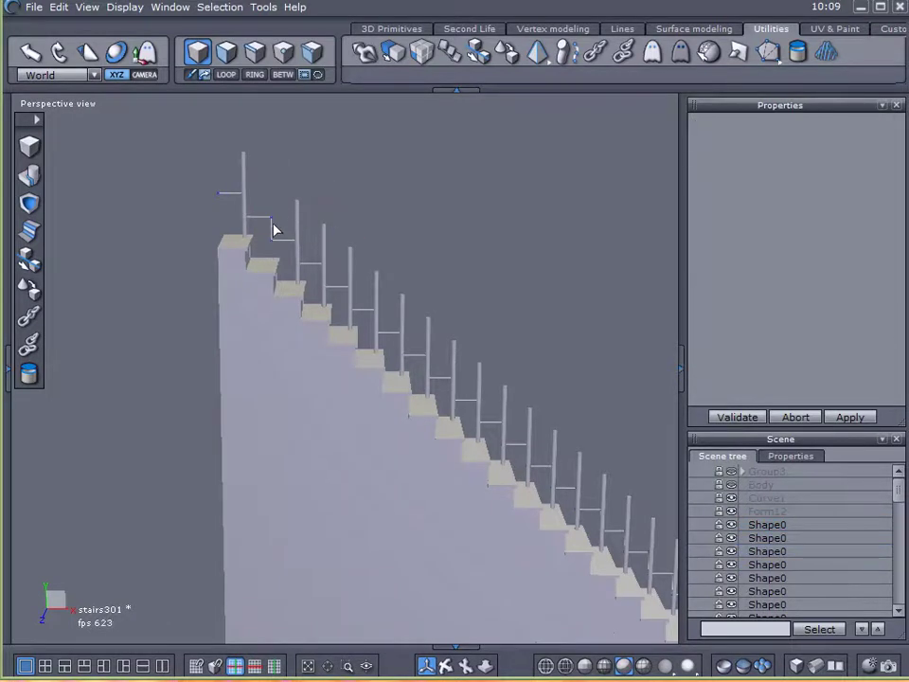
left_click(730, 500)
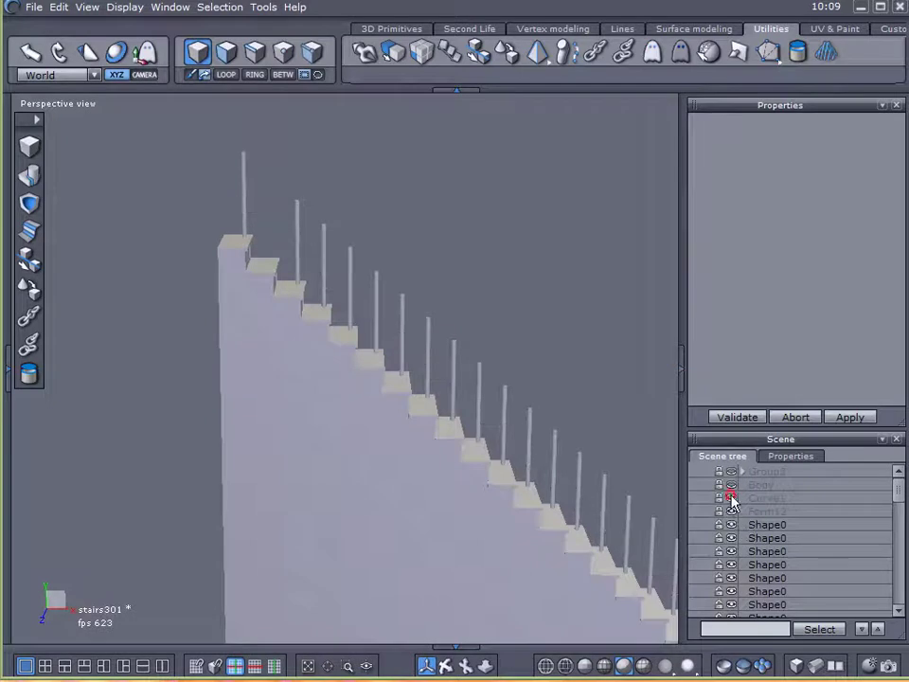
- Delete the balusters on the third, fourth and fifth steps from the top
left_click(298, 245)
left_click(324, 261)
key("Delete")
left_click(324, 261)
key("Delete")
left_click(349, 283)
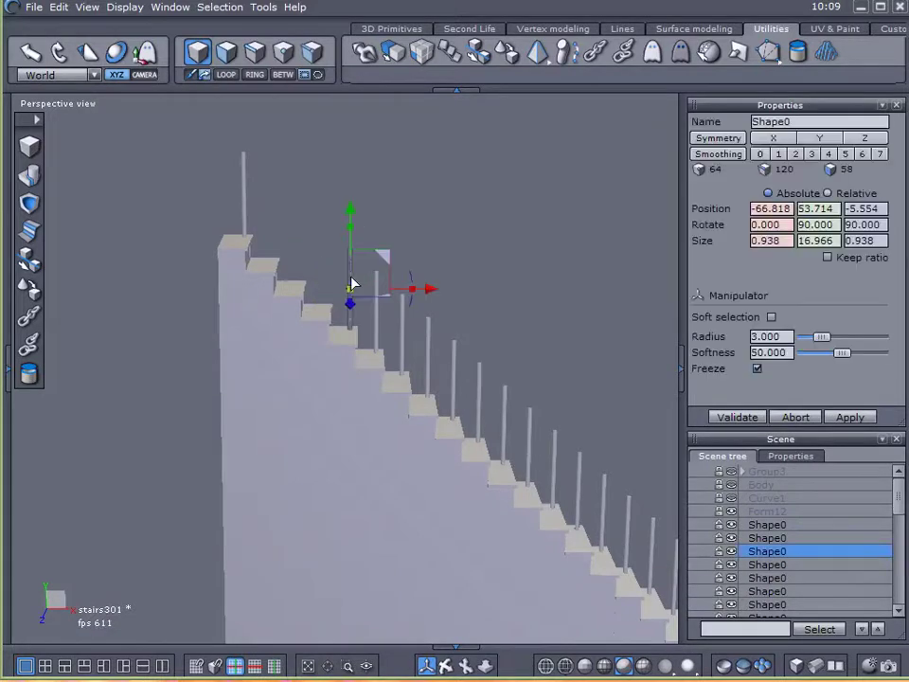
key("Delete")
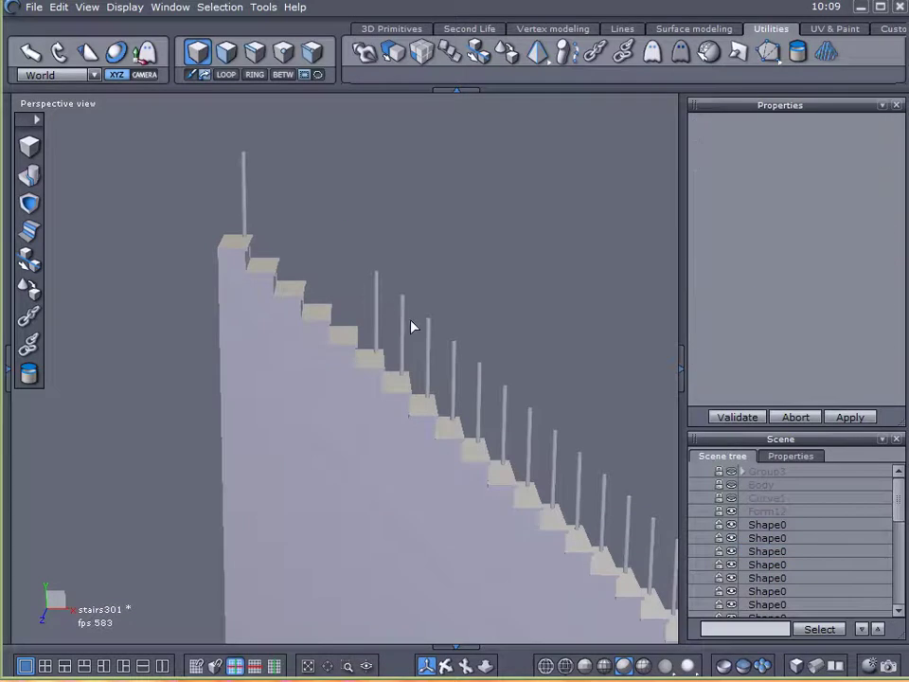
- Delete the balusters on the seventh, eighth, ninth and eleventh steps from the top, keeping those on the sixth and tenth
left_click(405, 326)
key("Delete")
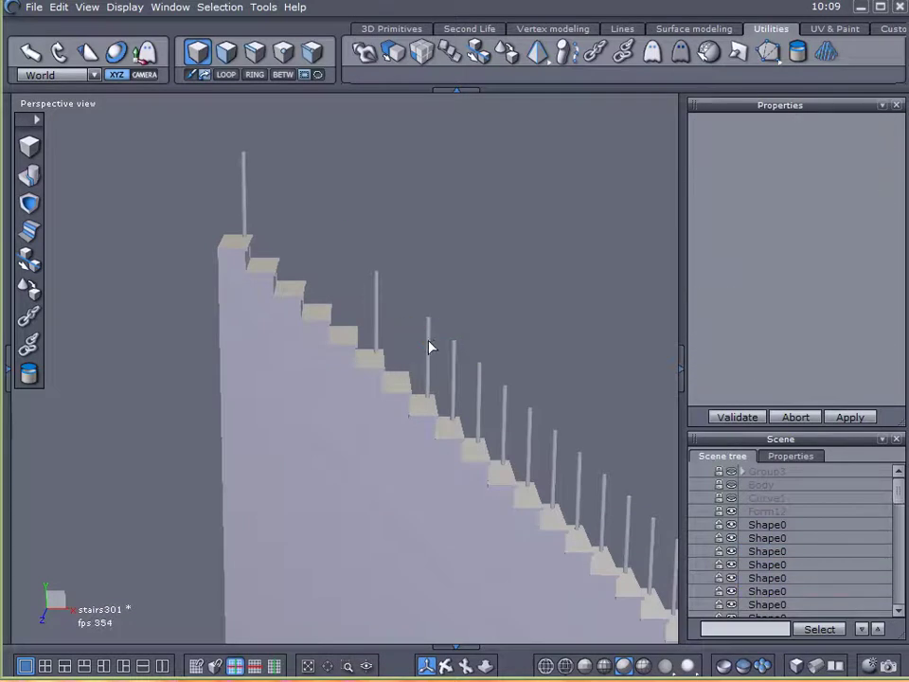
left_click(428, 346)
key("Delete")
left_click(456, 372)
key("Delete")
key("ctrl+z")
key("Delete")
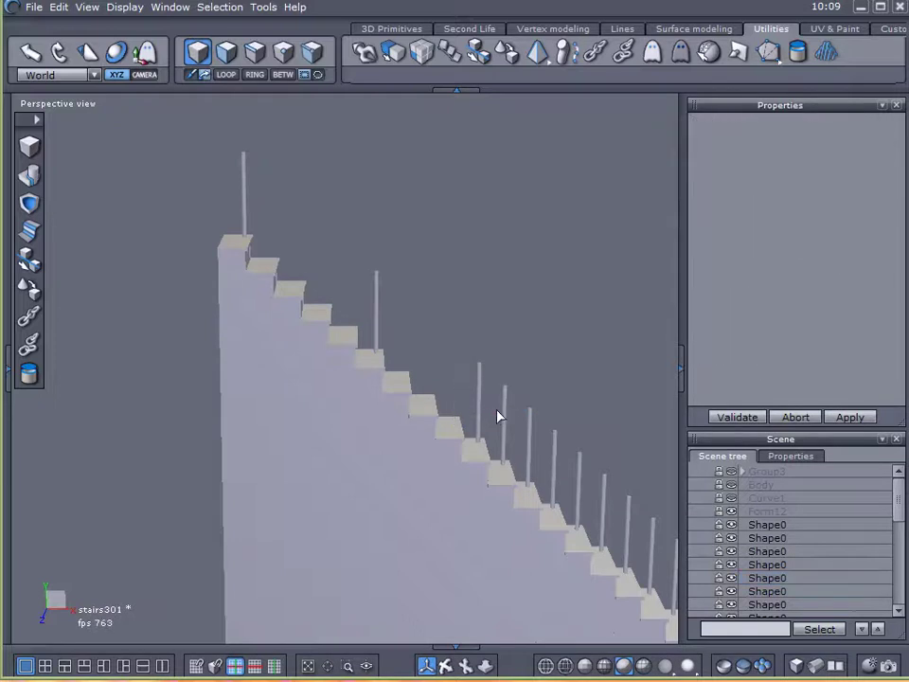
left_click(503, 416)
key("Delete")
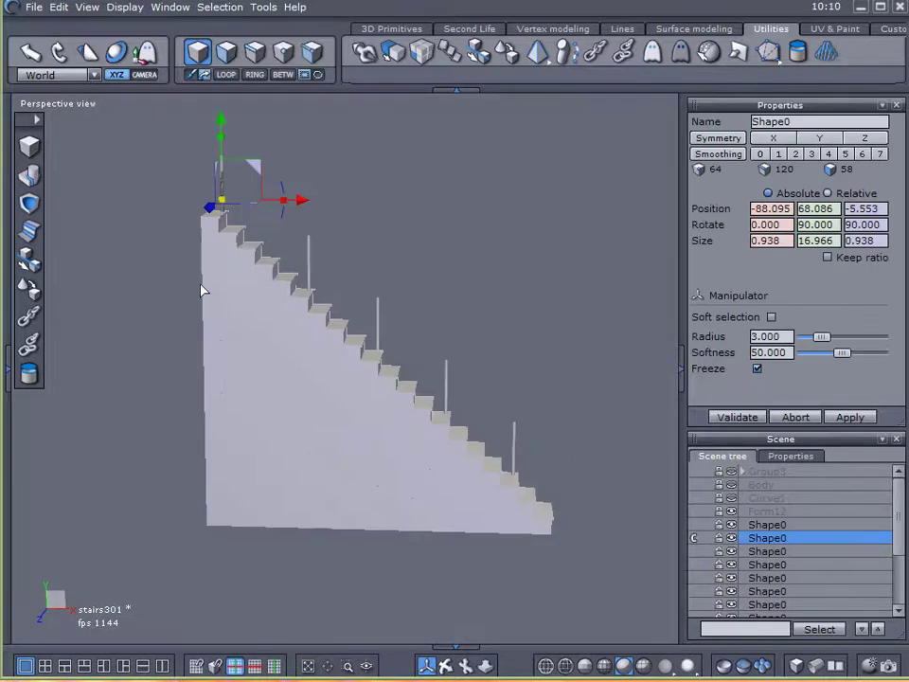
- Rotate the duplicated baluster to about -40.3° to follow the stair slope and move it above the balusters near the top step
left_click_drag(284, 189, 167, 328)
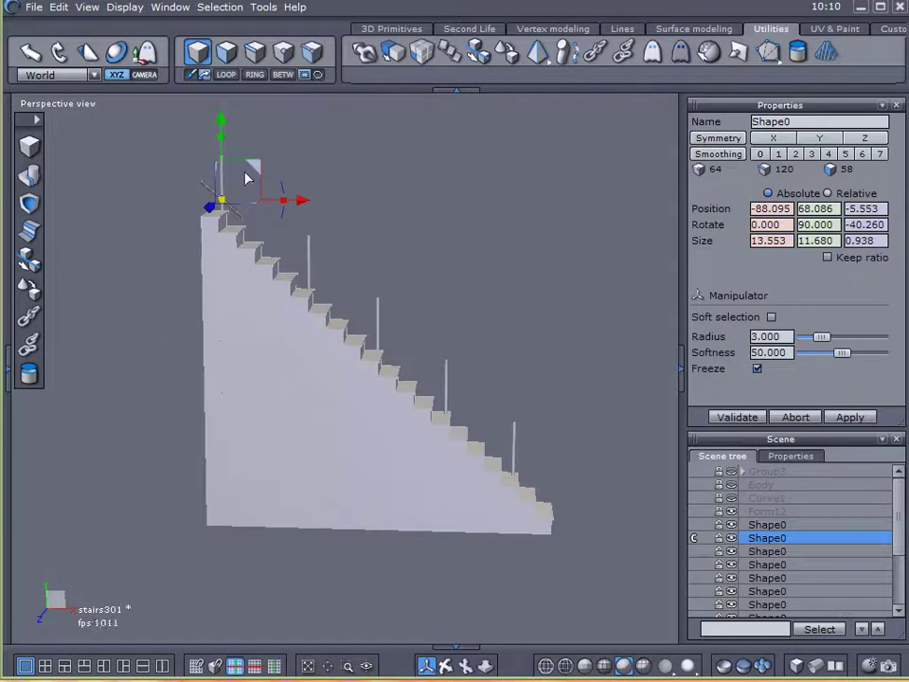
left_click_drag(250, 170, 273, 143)
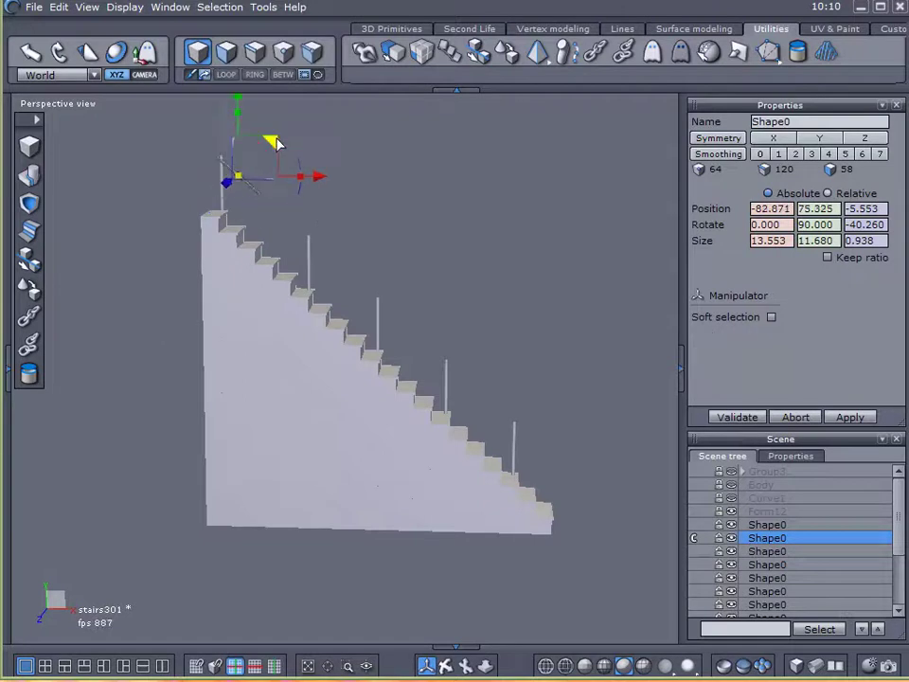
- Align the manipulator to the selection, then stretch and position the tilted cylinder as a handrail spanning all the balusters, with its tilt refined to about -41.9°
left_click(66, 75)
left_click(60, 87)
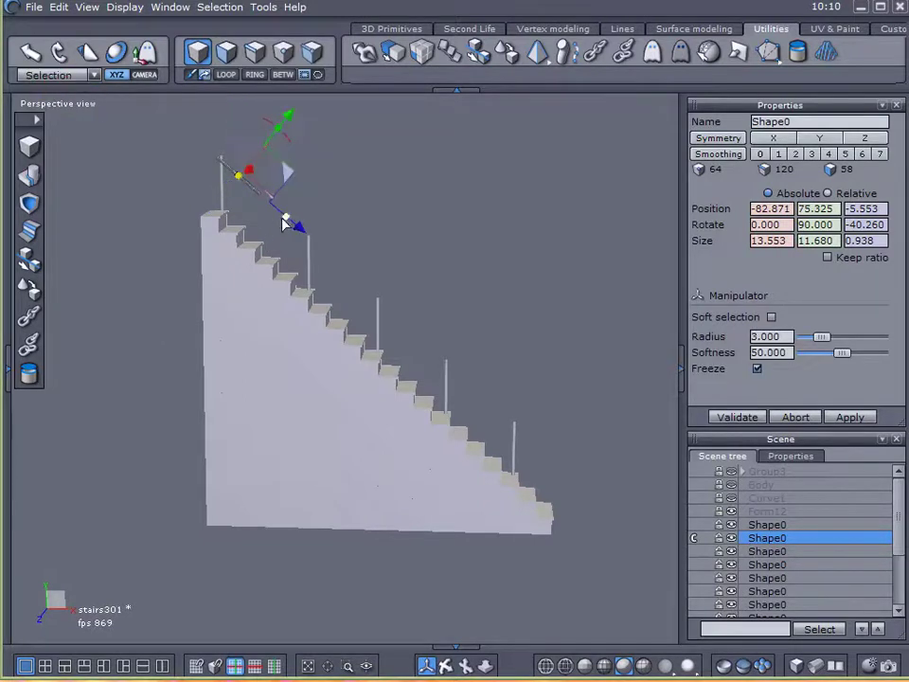
left_click_drag(284, 222, 391, 234)
left_click_drag(289, 177, 449, 357)
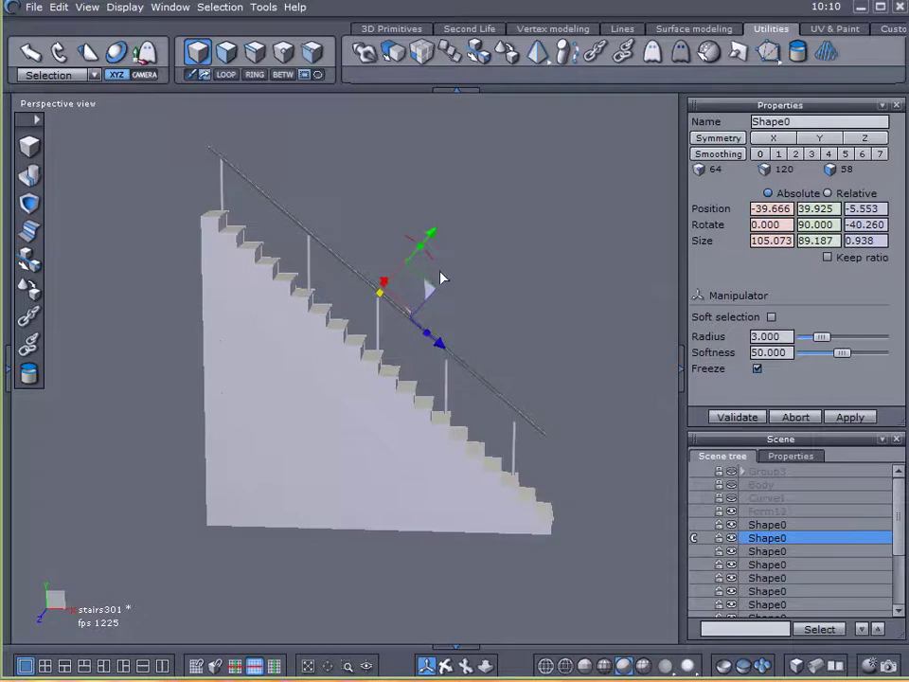
left_click_drag(432, 262, 428, 236)
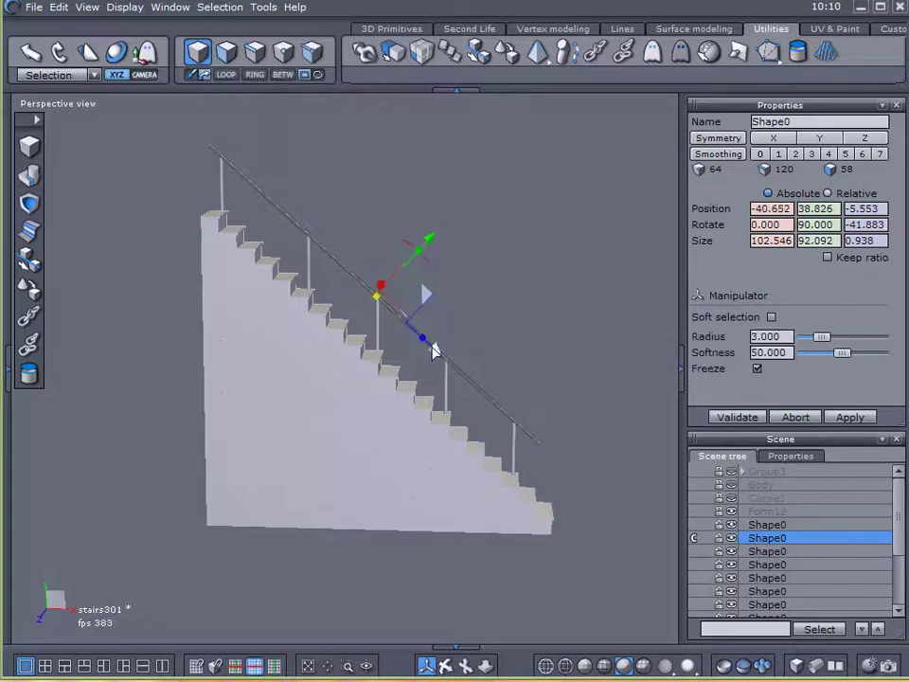
left_click_drag(434, 351, 441, 355)
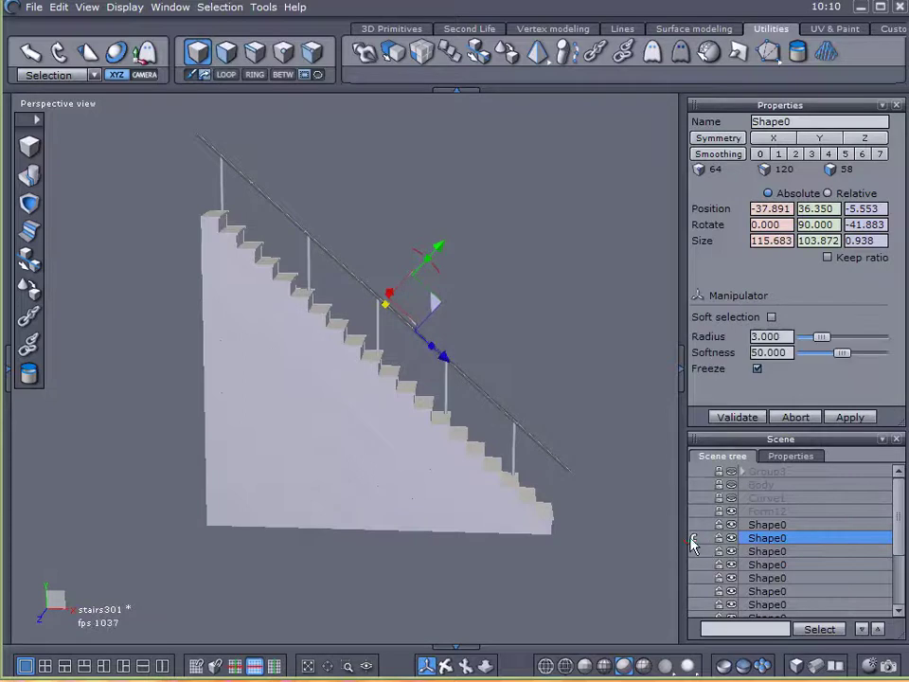
- Unhide Group3, Body and Form12 while leaving Curve1 hidden
left_click(751, 500)
left_click(733, 473)
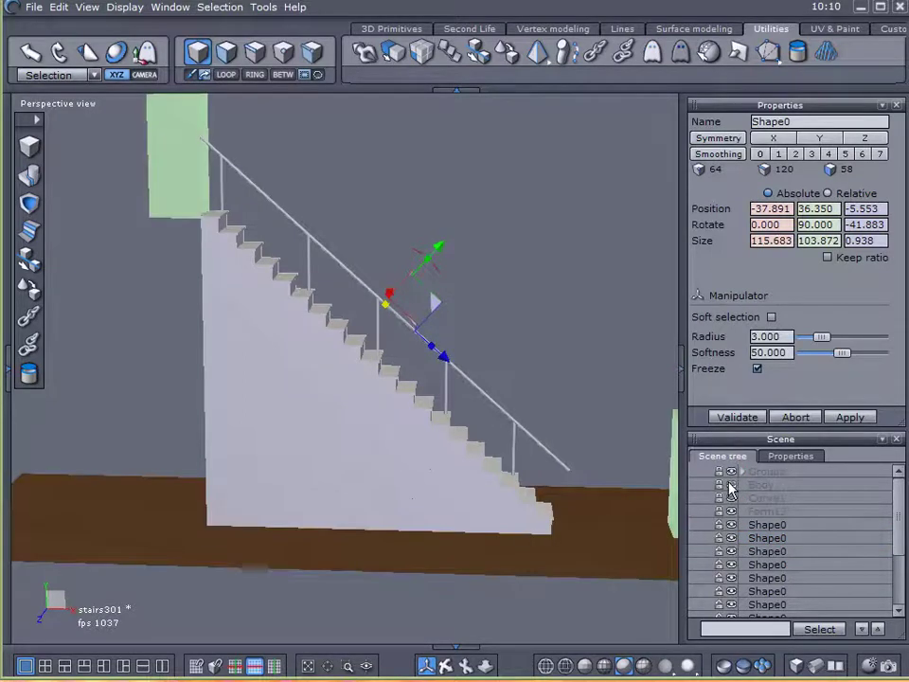
- Examine the handrail's height and upper end against the human figure standing at the top of the stairs
middle_click_drag(582, 471, 348, 399)
scroll(332, 245, "up", 3)
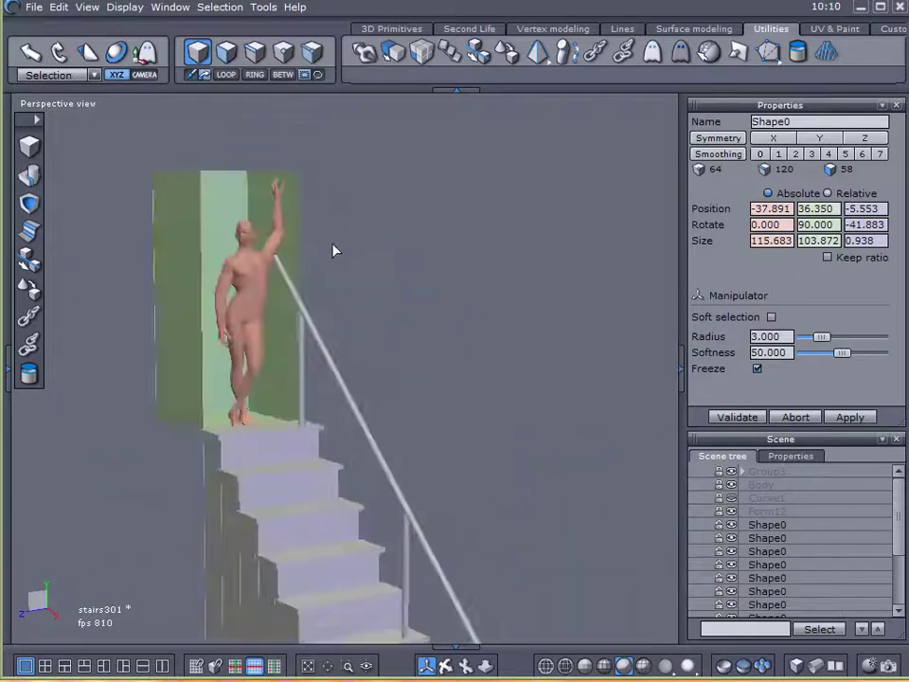
left_click_drag(247, 446, 327, 453, "alt")
scroll(337, 437, "down", 3)
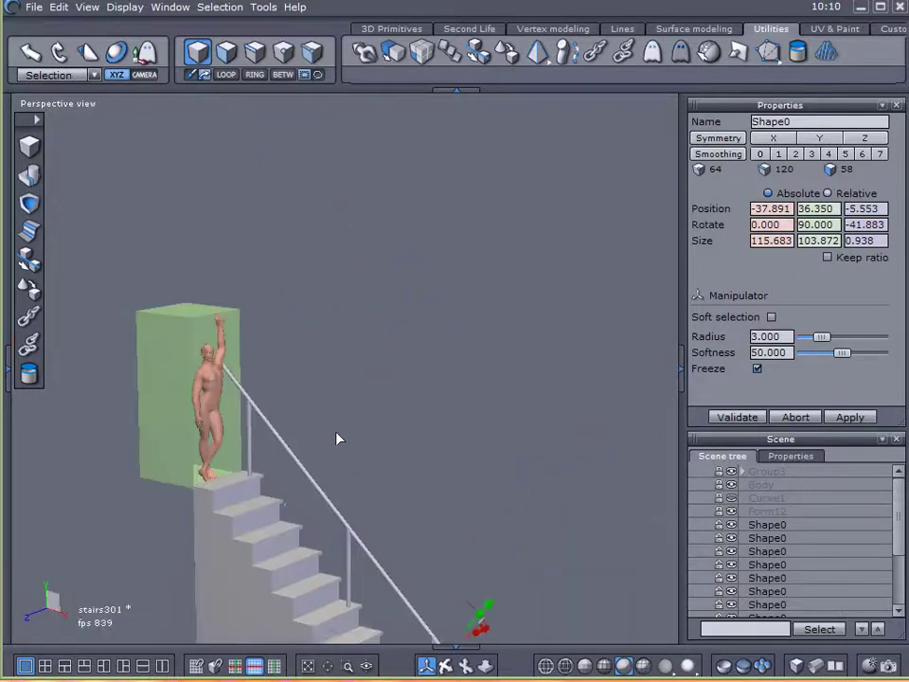
middle_click_drag(337, 437, 345, 392)
left_click_drag(345, 392, 354, 423, "alt")
middle_click_drag(354, 427, 330, 426)
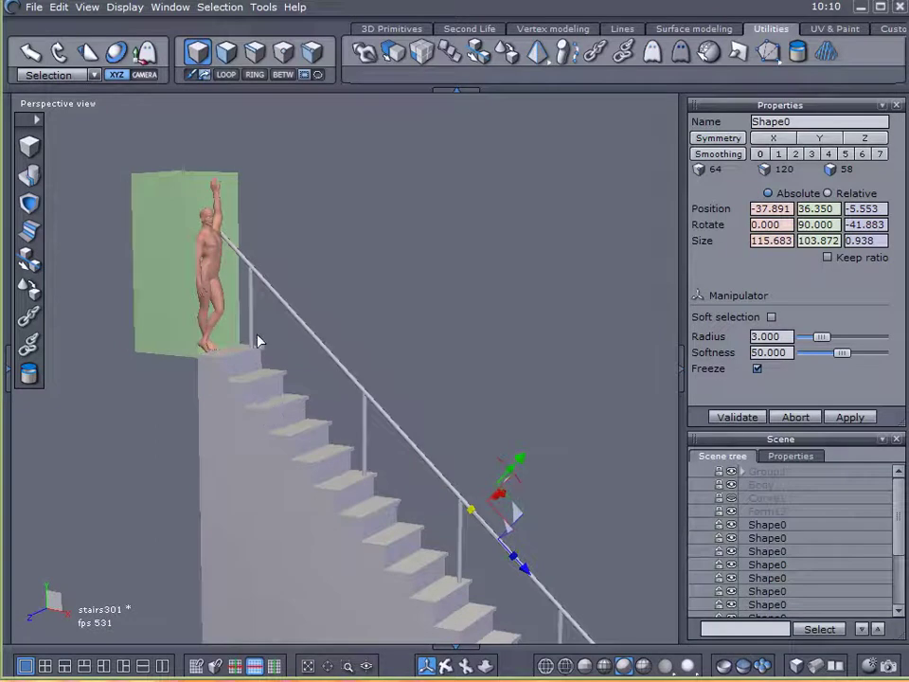
left_click(519, 28)
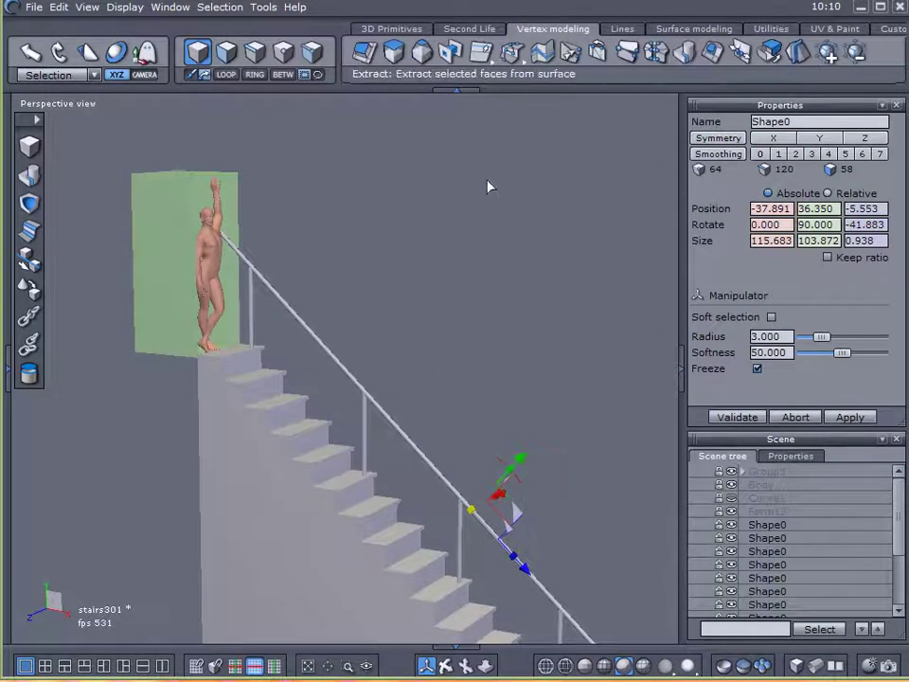
scroll(453, 227, "down", 3)
middle_click_drag(537, 367, 306, 390)
scroll(346, 177, "up", 3)
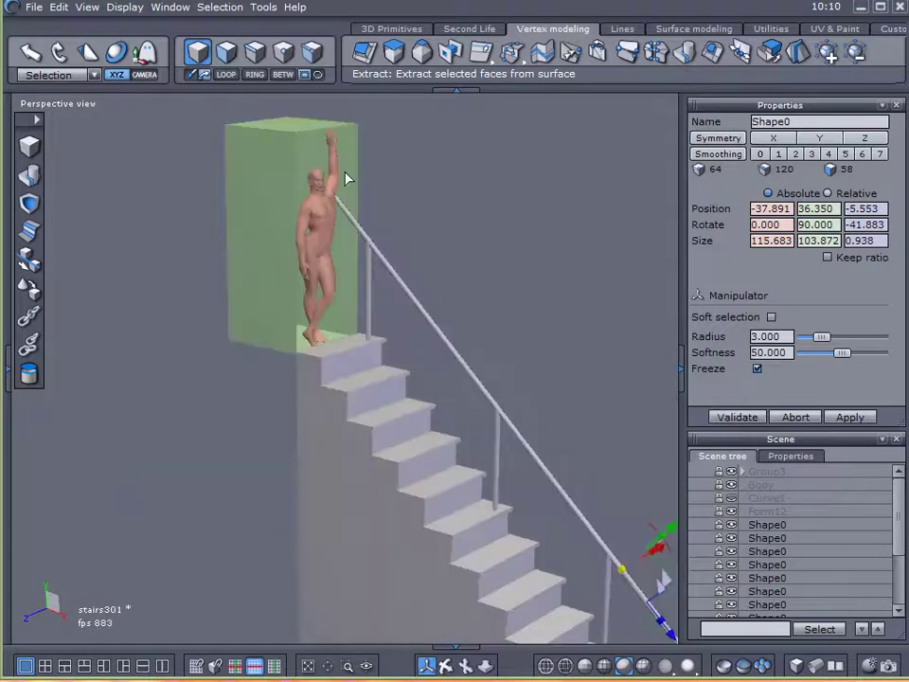
middle_click_drag(432, 288, 412, 351)
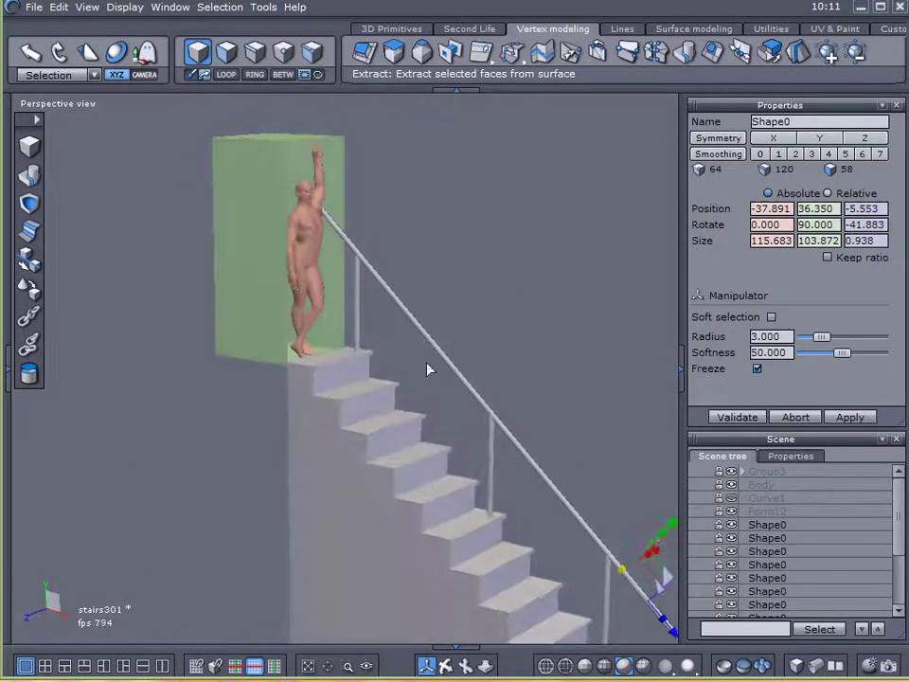
- Inspect how the handrail meets the balusters along the whole flight, down to its lower end
scroll(425, 394, "down", 4)
middle_click_drag(425, 394, 490, 408)
scroll(349, 311, "up", 3)
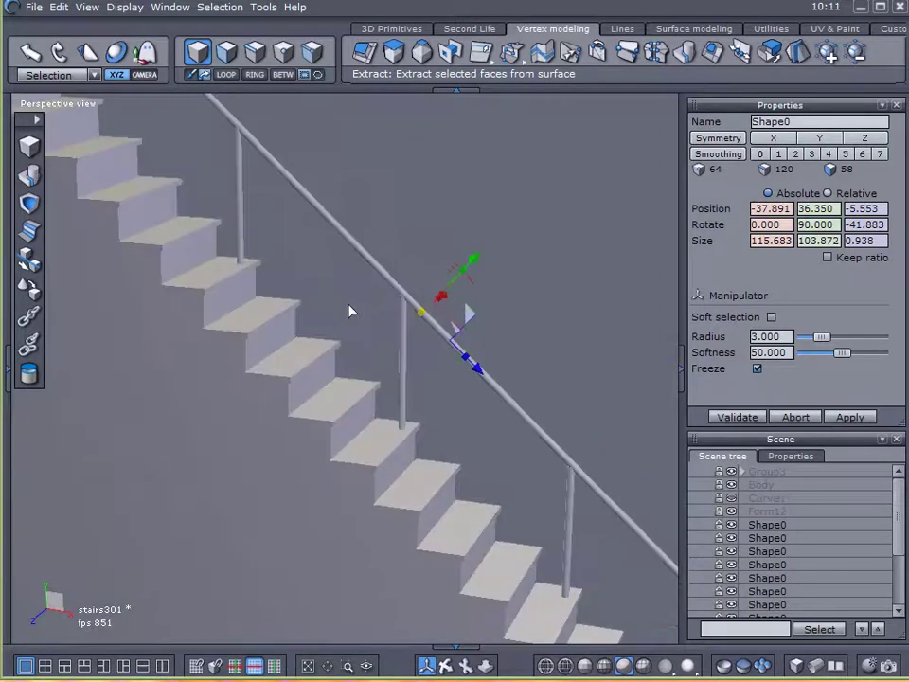
scroll(348, 313, "down", 3)
middle_click_drag(348, 318, 891, 275)
middle_click_drag(530, 284, 281, 351)
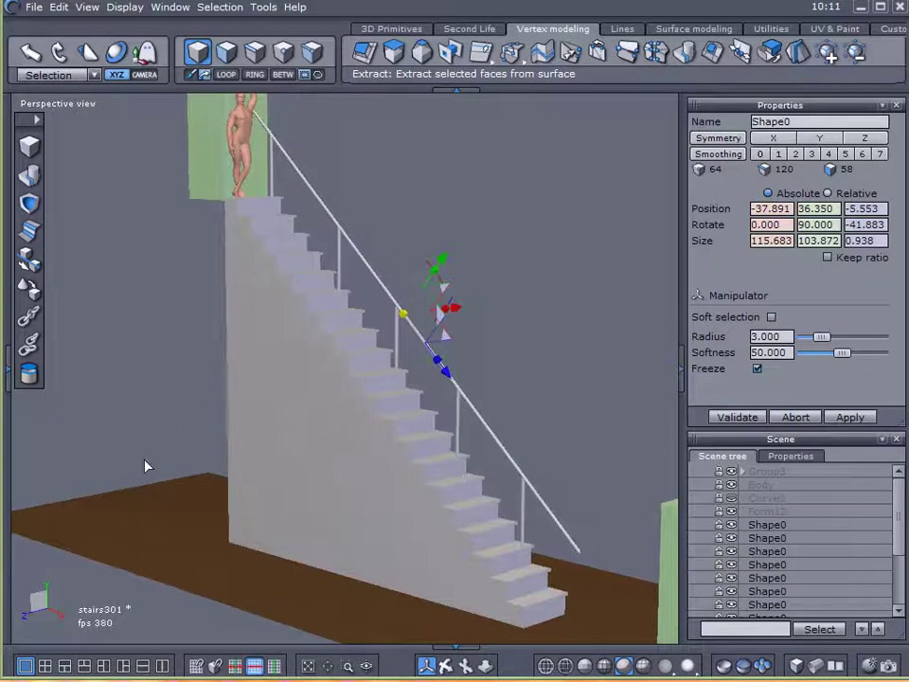